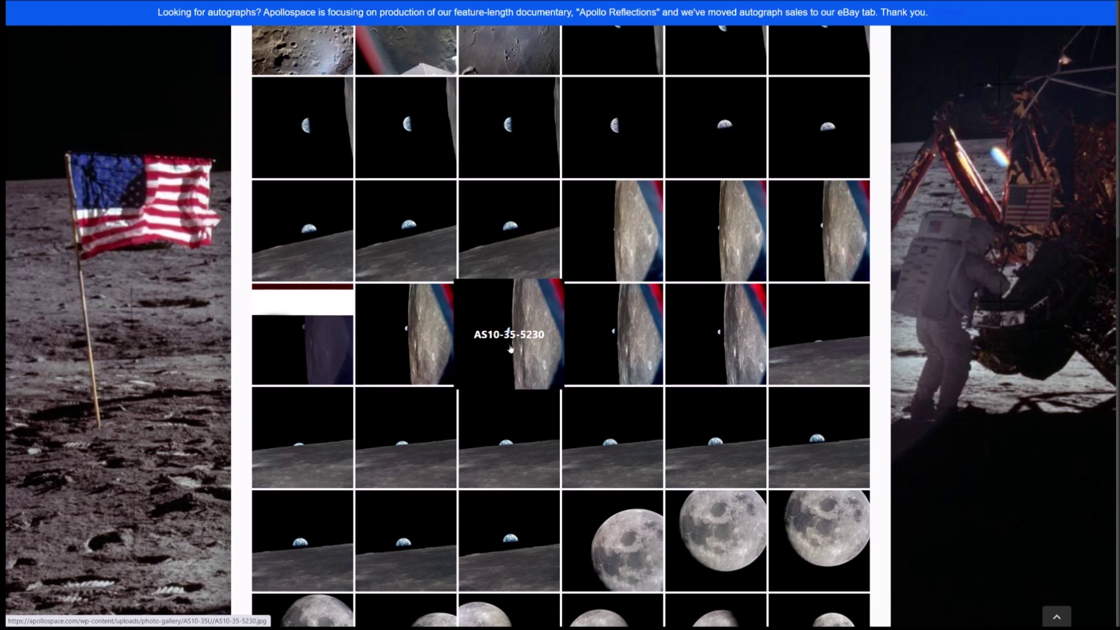
# Open photo AS10-35-5230 from the Apollo gallery and view it full screen.
pyautogui.click(502, 320)
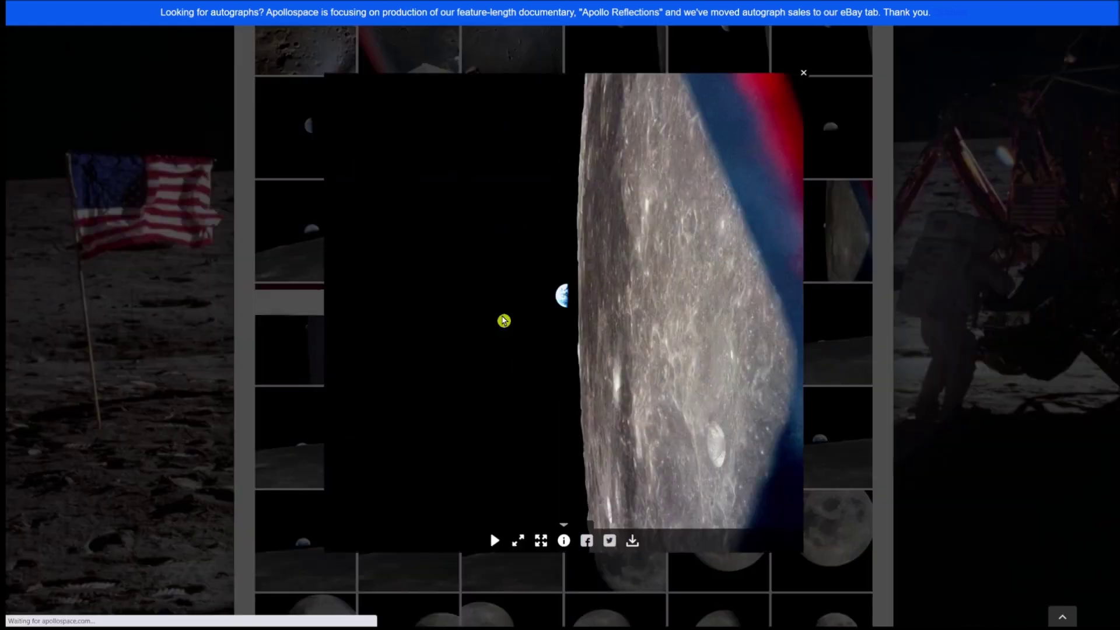
pyautogui.click(540, 540)
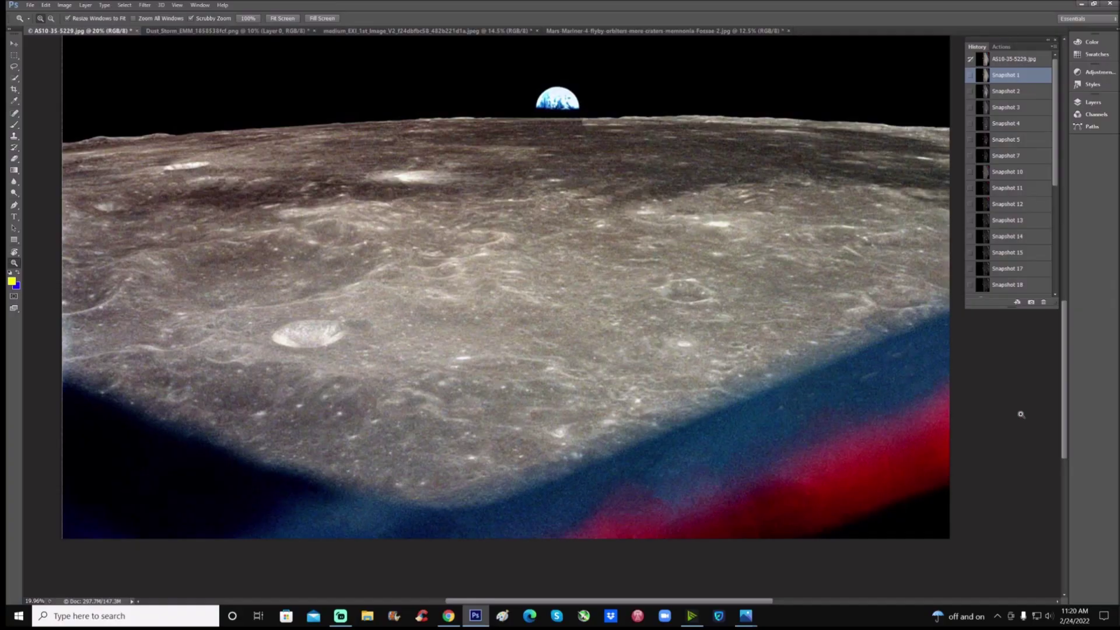
# In Photoshop, brush a yellow boundary line across the lunar terrain in AS10-35-5229.jpg and mark two crosses on the plain below it.
pyautogui.press('b')
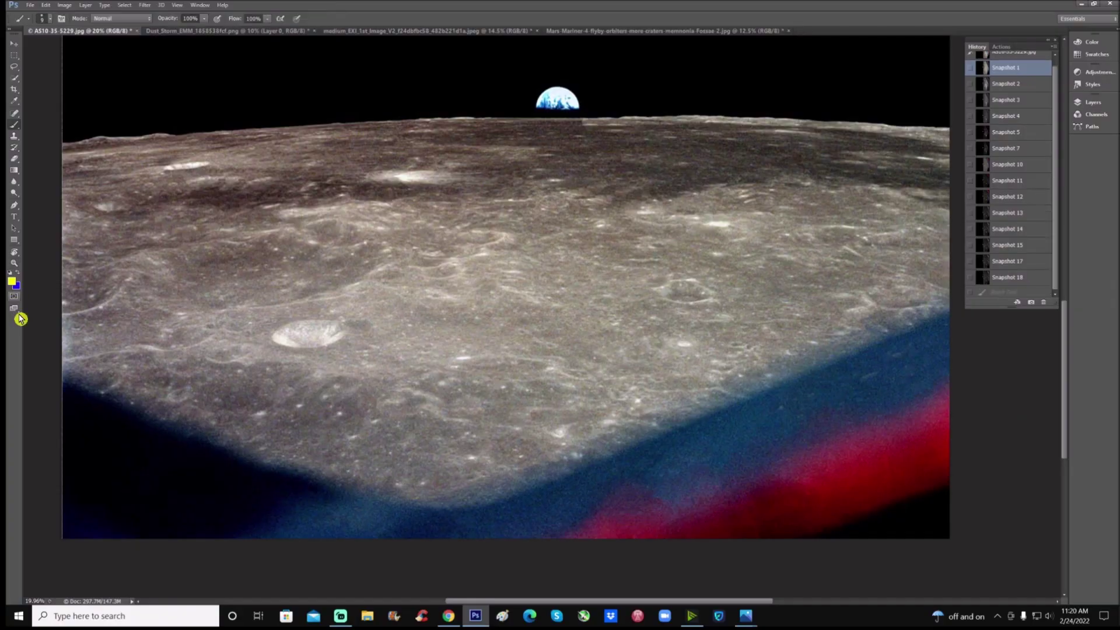
pyautogui.moveTo(67, 325)
pyautogui.mouseDown()
pyautogui.moveTo(203, 319)
pyautogui.moveTo(293, 300)
pyautogui.moveTo(369, 267)
pyautogui.moveTo(281, 233)
pyautogui.moveTo(333, 201)
pyautogui.moveTo(443, 215)
pyautogui.moveTo(816, 185)
pyautogui.moveTo(957, 219)
pyautogui.mouseUp()
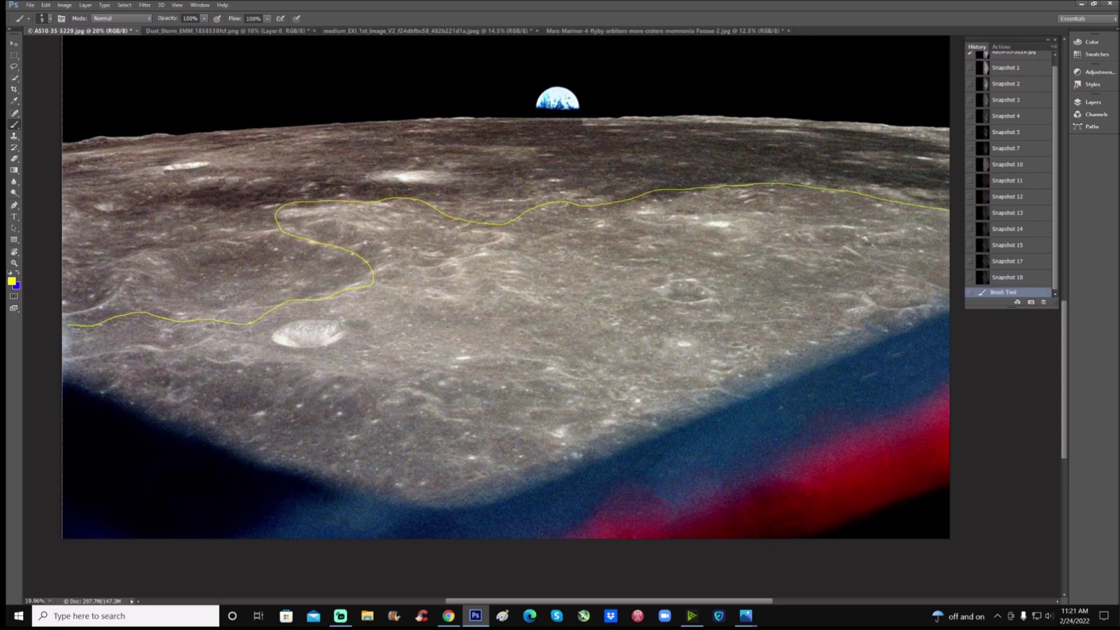
pyautogui.moveTo(333, 352); pyautogui.dragTo(563, 446)
pyautogui.moveTo(424, 329); pyautogui.dragTo(388, 424)
pyautogui.moveTo(690, 281); pyautogui.dragTo(680, 354)
pyautogui.moveTo(597, 302); pyautogui.dragTo(772, 346)
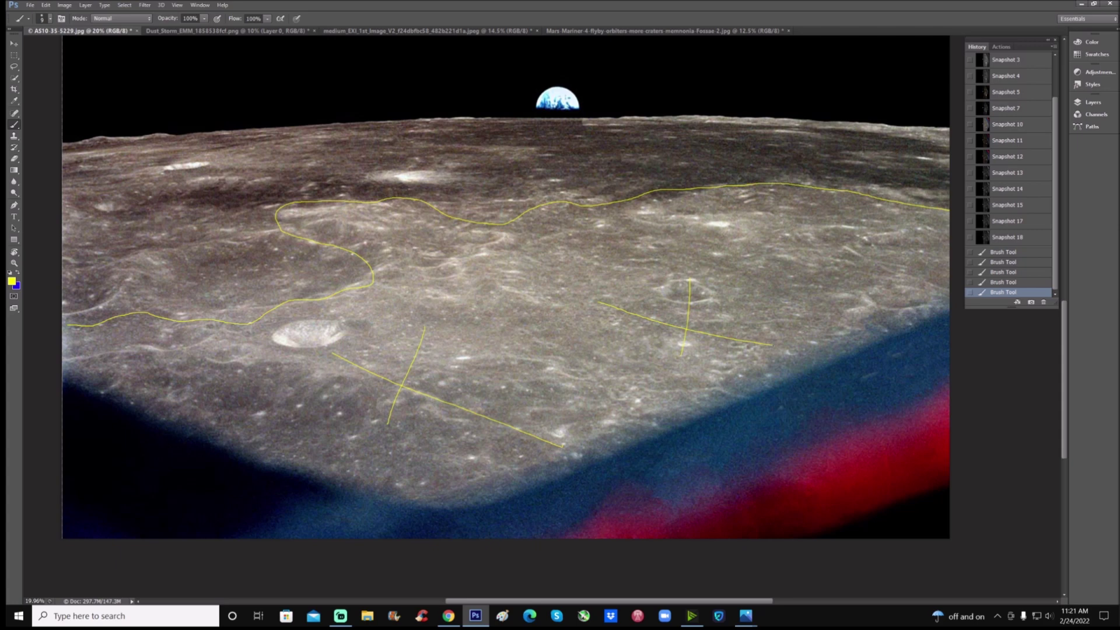
# Restore Snapshot 1 and circle the hilly area above and to the right of the bright crater in yellow at 50% zoom.
pyautogui.click(15, 263)
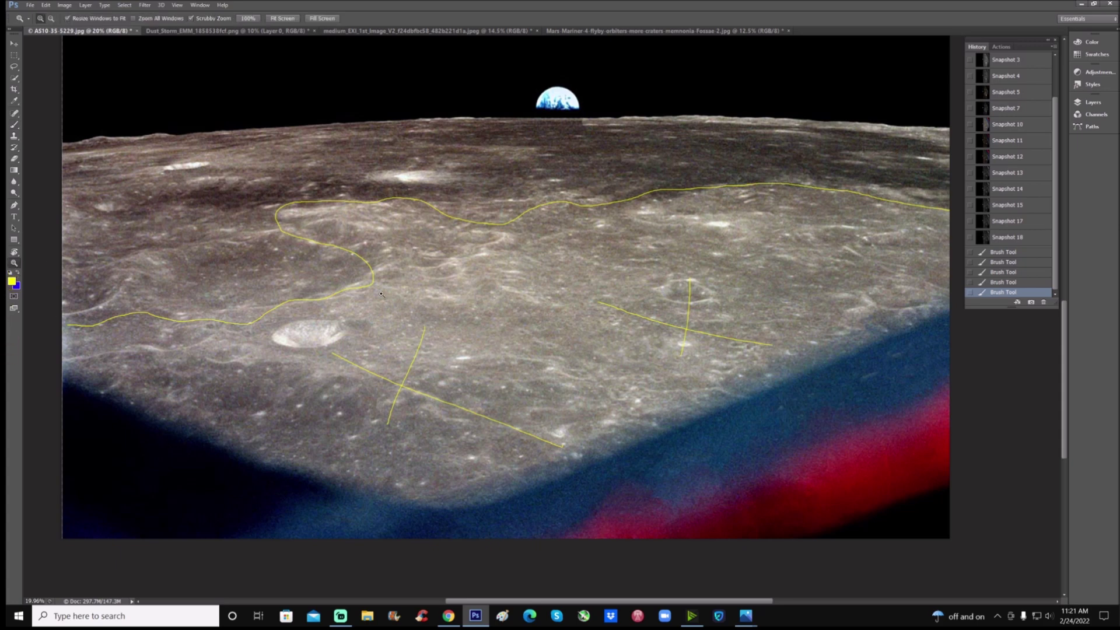
pyautogui.scroll(3, 1041, 76)
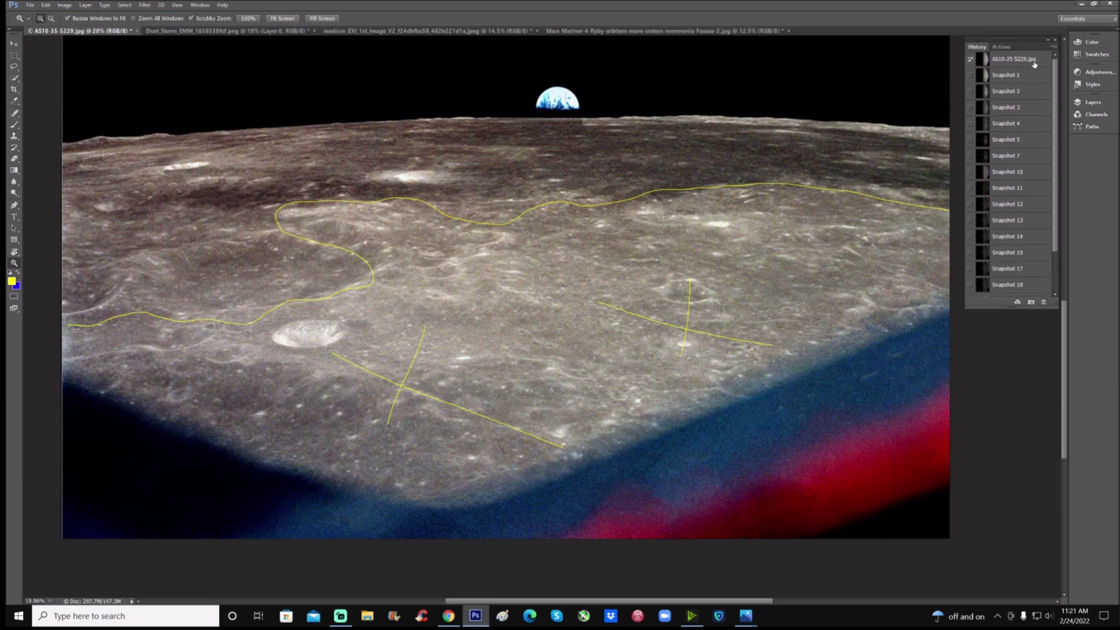
pyautogui.click(1047, 80)
pyautogui.scroll(2, 723, 228)
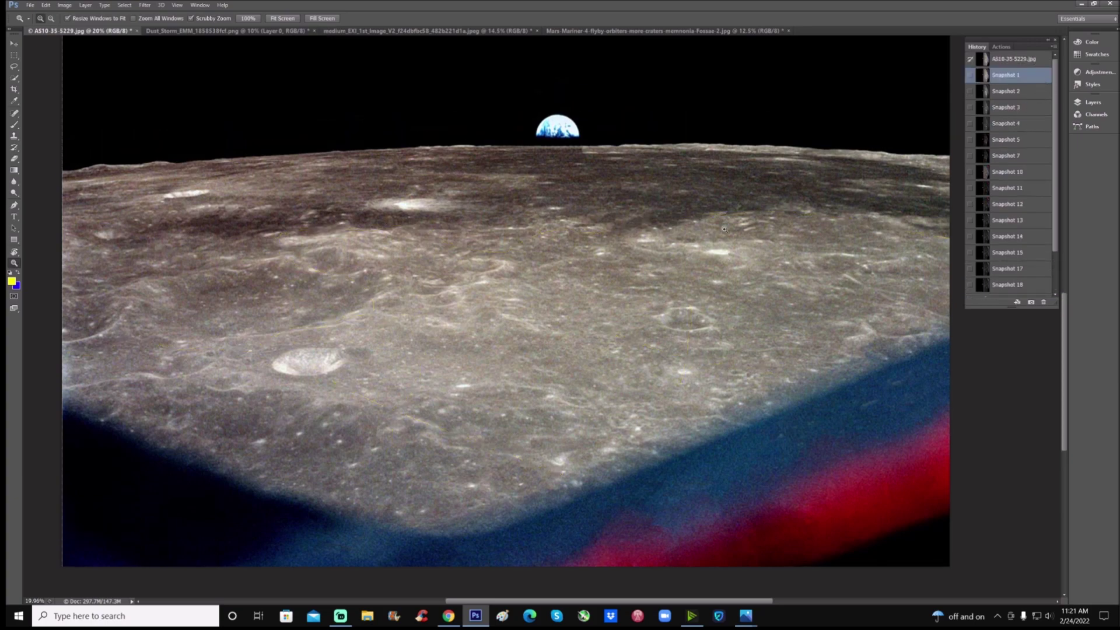
pyautogui.hotkey('ctrl', '+')
pyautogui.hotkey('ctrl', '+')
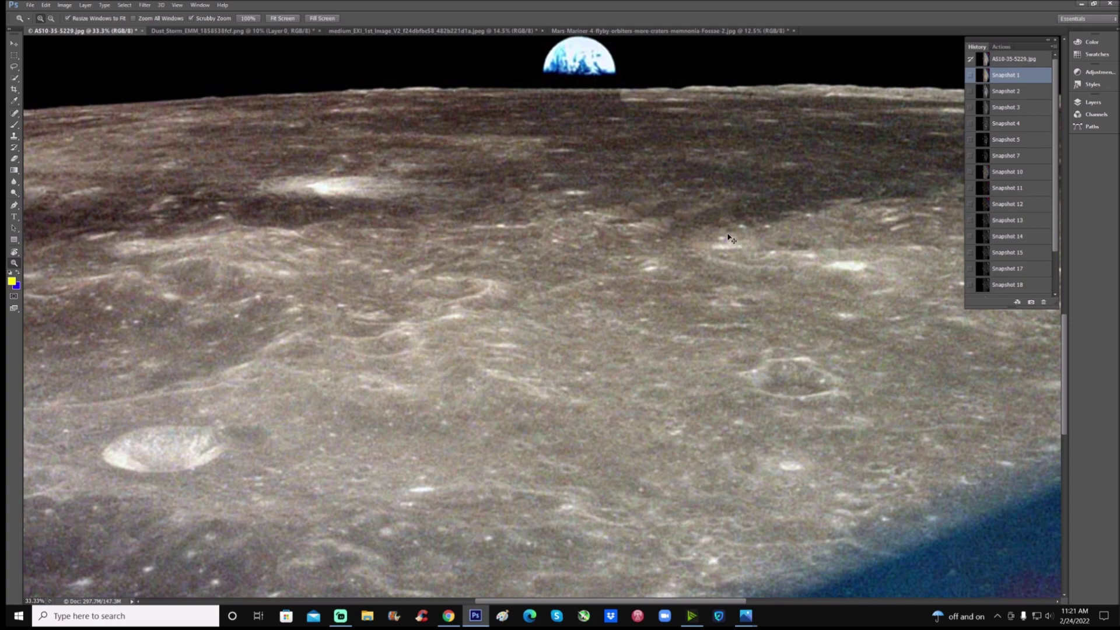
pyautogui.hotkey('ctrl', '+')
pyautogui.moveTo(677, 601); pyautogui.dragTo(625, 610)
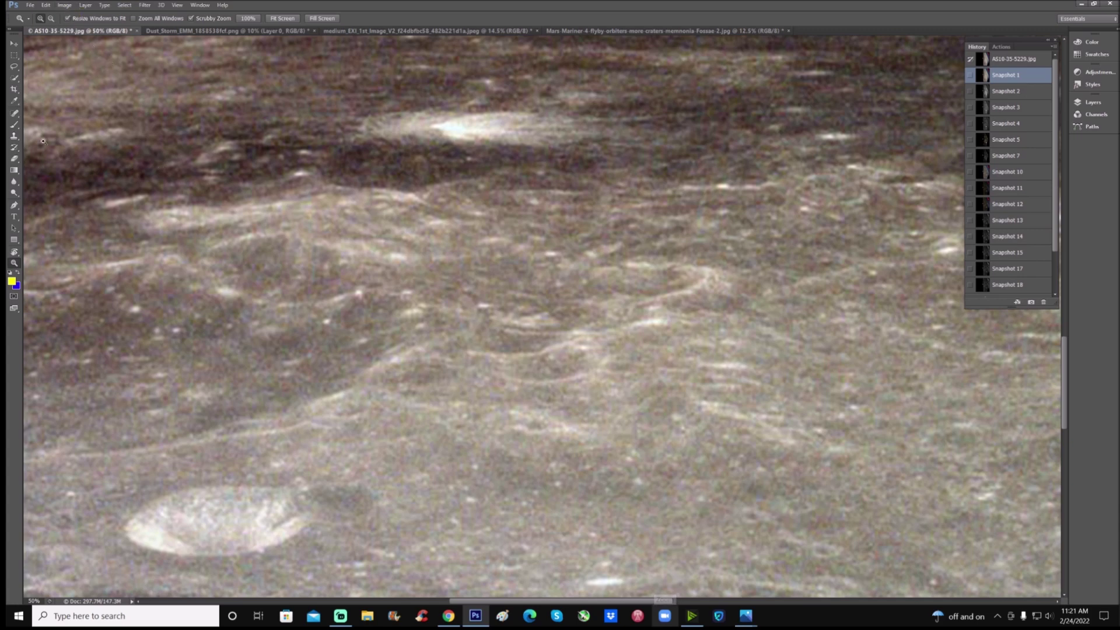
pyautogui.click(15, 125)
pyautogui.moveTo(620, 214)
pyautogui.mouseDown()
pyautogui.moveTo(410, 240)
pyautogui.moveTo(362, 373)
pyautogui.moveTo(672, 407)
pyautogui.moveTo(820, 308)
pyautogui.moveTo(684, 217)
pyautogui.moveTo(623, 215)
pyautogui.mouseUp()
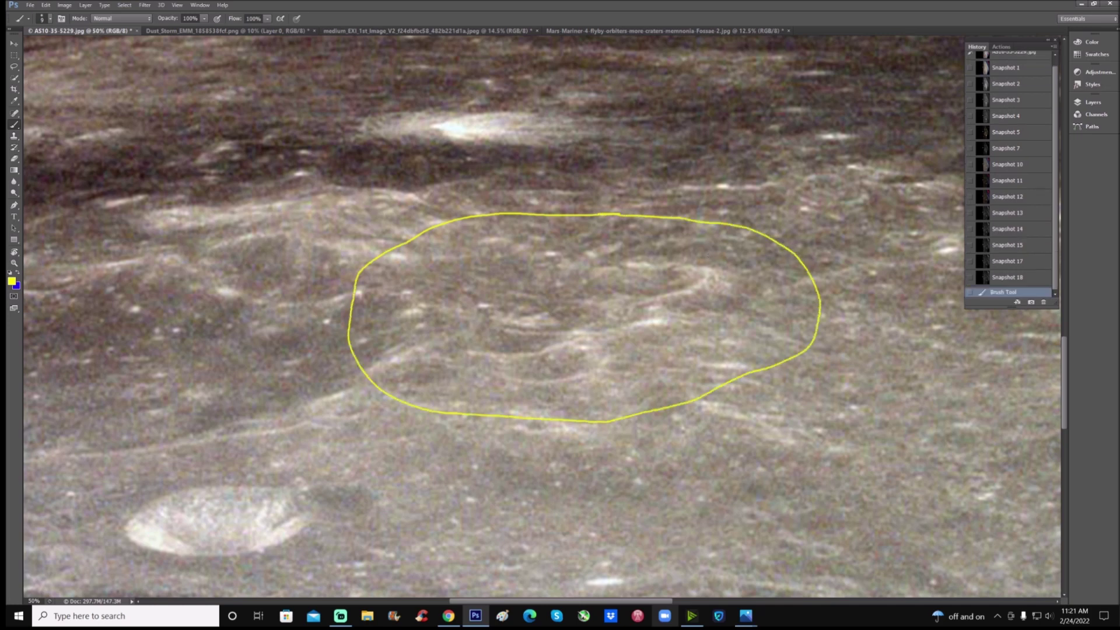
# Inside the circled hilly area, circle a small feature, trace its box shape and curved edges, and outline the adjoining ground.
pyautogui.moveTo(658, 238)
pyautogui.mouseDown()
pyautogui.moveTo(605, 255)
pyautogui.moveTo(652, 298)
pyautogui.moveTo(689, 248)
pyautogui.moveTo(654, 238)
pyautogui.mouseUp()
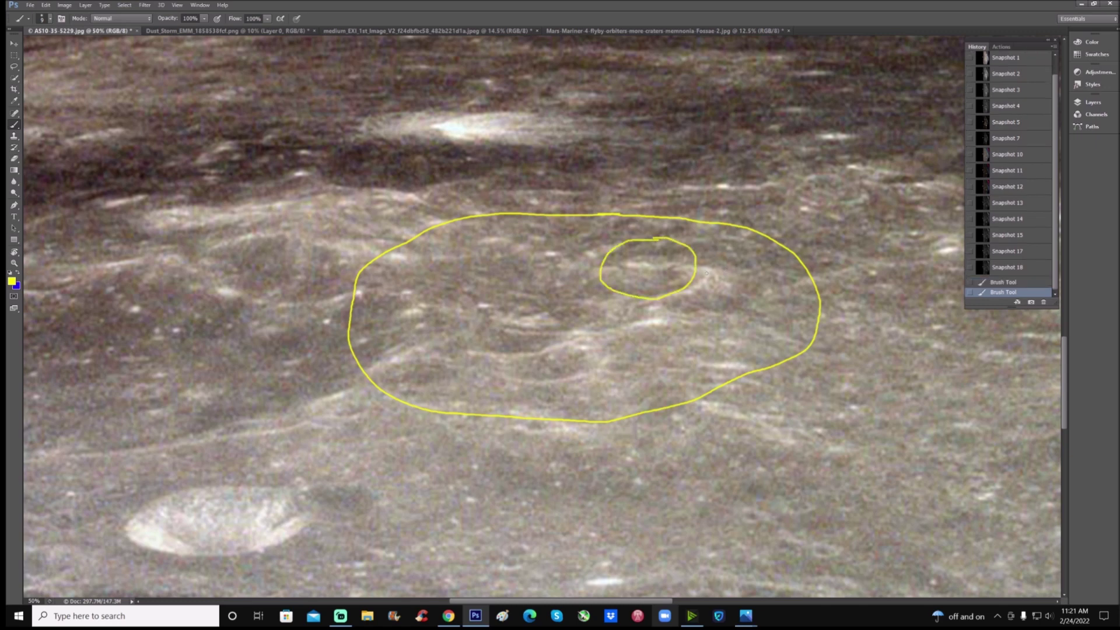
pyautogui.moveTo(696, 269)
pyautogui.mouseDown()
pyautogui.moveTo(710, 271)
pyautogui.moveTo(652, 302)
pyautogui.mouseUp()
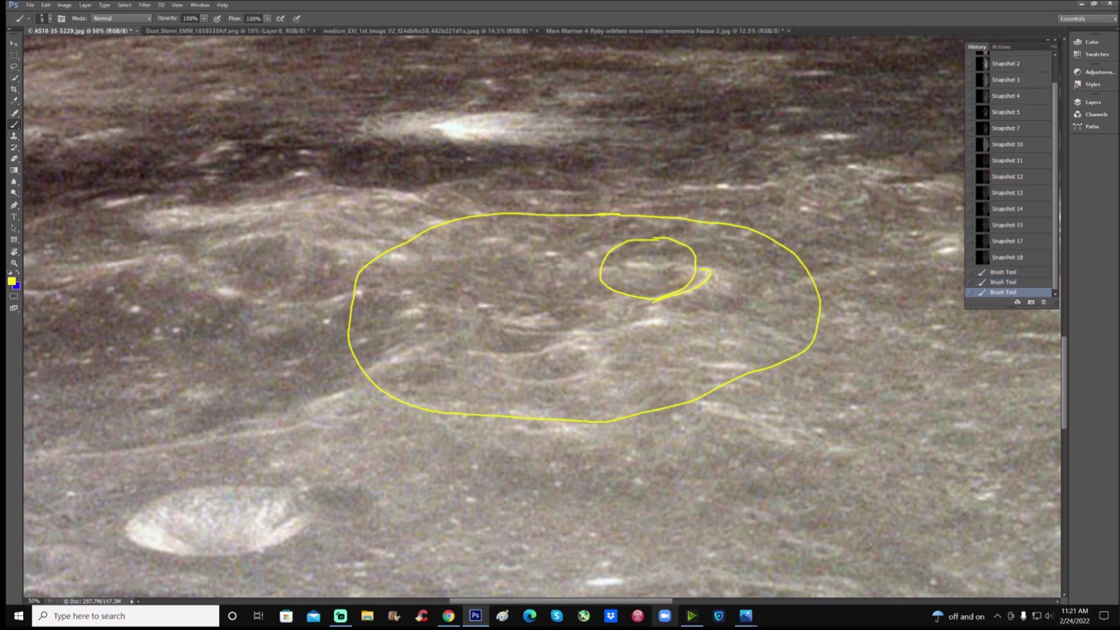
pyautogui.moveTo(623, 267); pyautogui.dragTo(565, 292)
pyautogui.moveTo(625, 285)
pyautogui.mouseDown()
pyautogui.moveTo(626, 263)
pyautogui.moveTo(642, 253)
pyautogui.moveTo(677, 258)
pyautogui.moveTo(629, 261)
pyautogui.mouseUp()
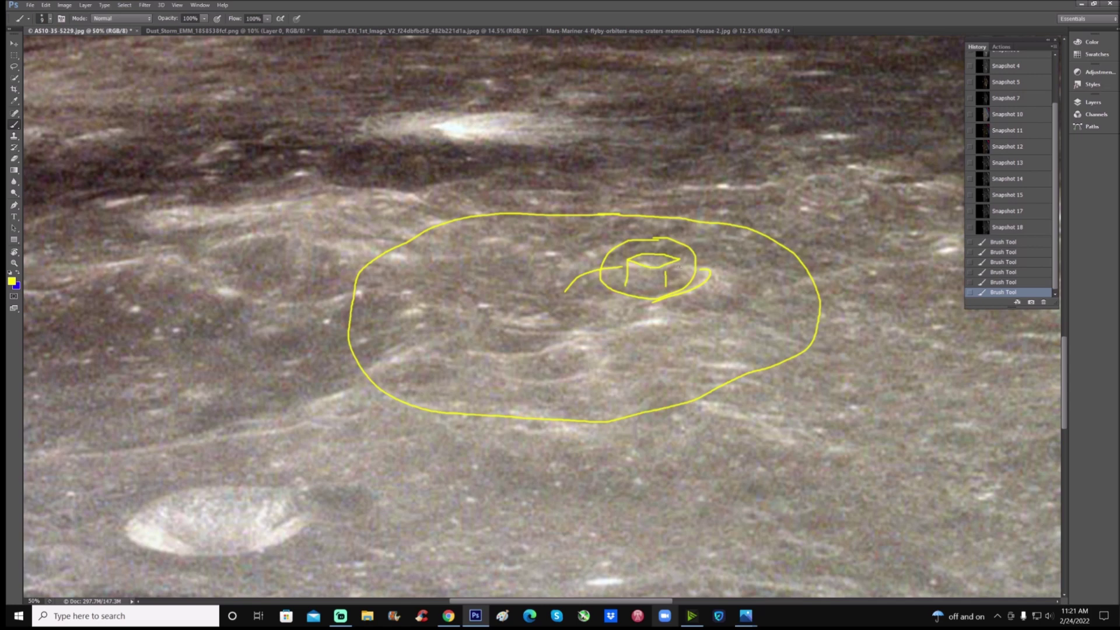
pyautogui.moveTo(676, 270); pyautogui.dragTo(683, 274)
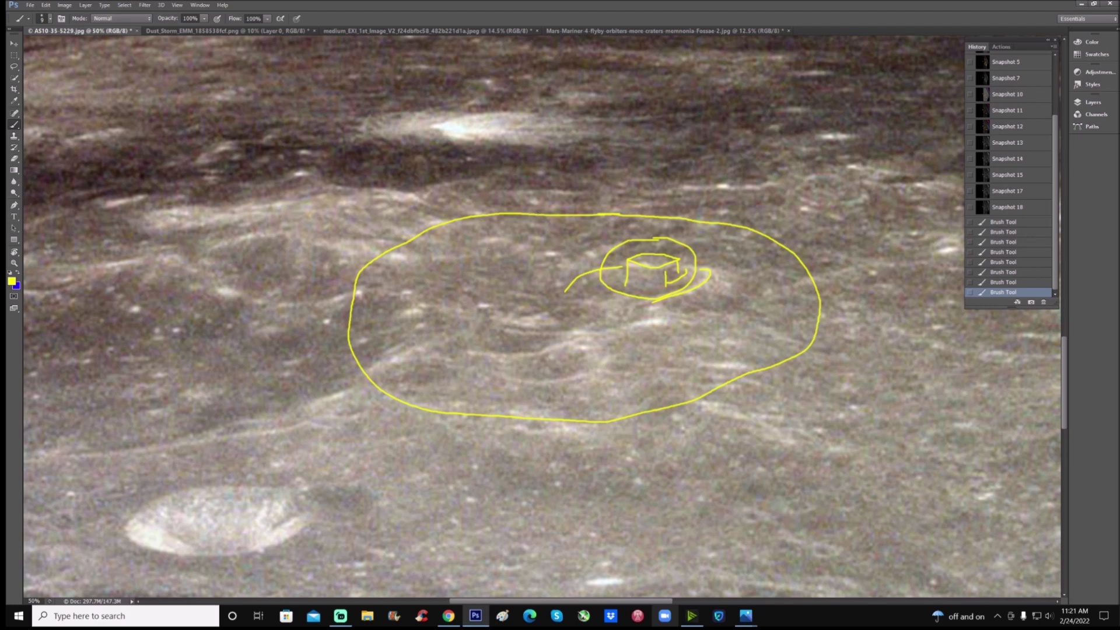
pyautogui.moveTo(495, 222)
pyautogui.mouseDown()
pyautogui.moveTo(452, 248)
pyautogui.moveTo(557, 293)
pyautogui.moveTo(590, 283)
pyautogui.mouseUp()
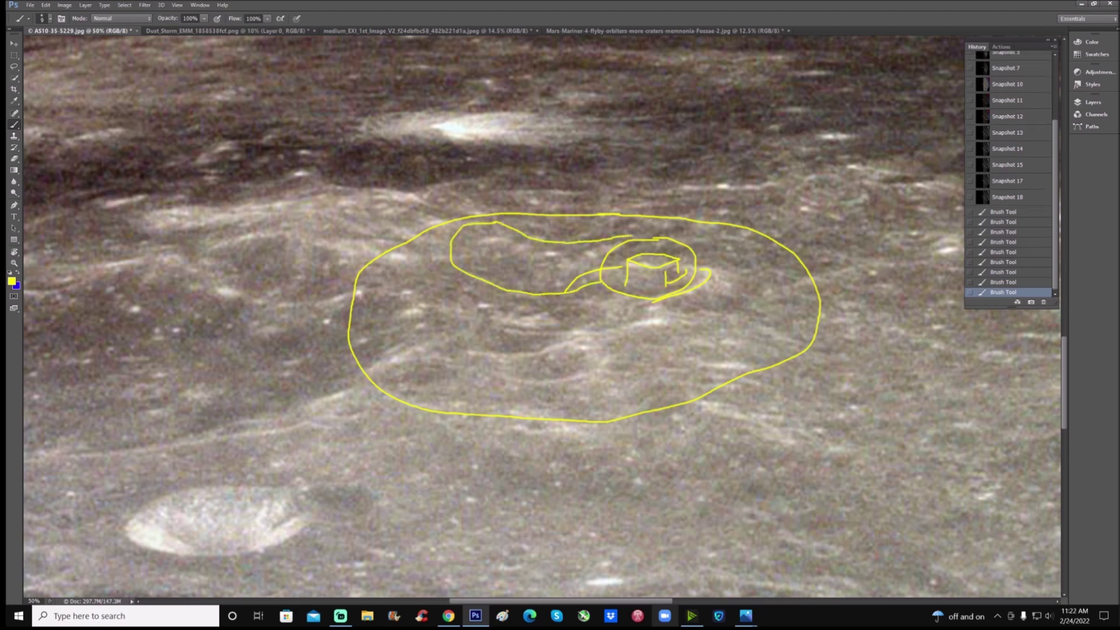
# Restore Snapshot 1 and try circling the plain beside the bright crater in yellow.
pyautogui.scroll(3, 1009, 175)
pyautogui.click(1005, 74)
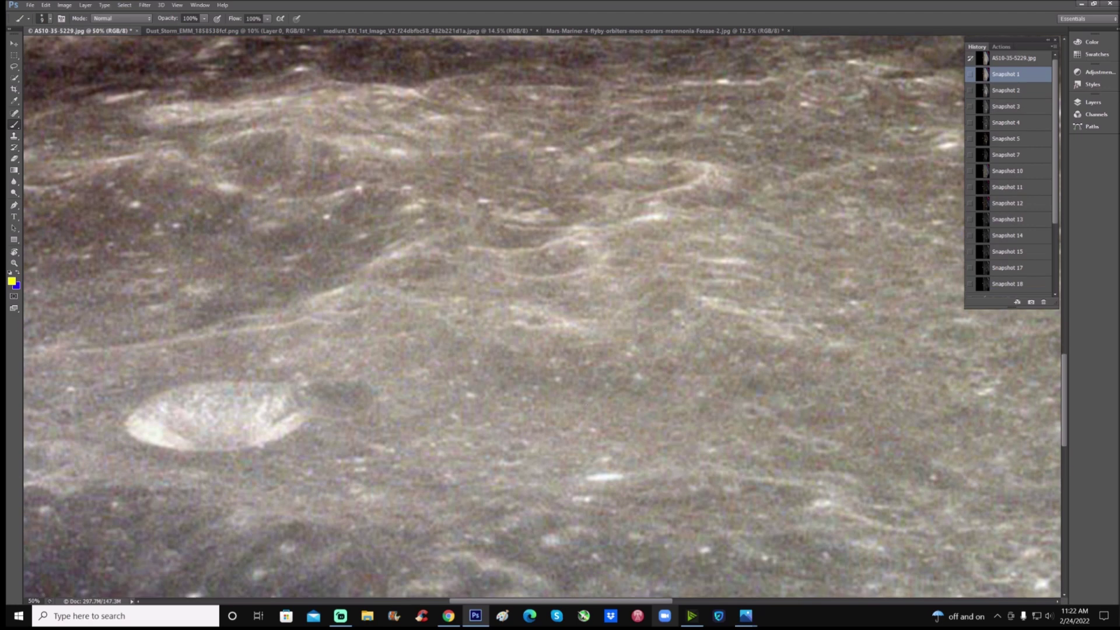
pyautogui.moveTo(519, 362)
pyautogui.mouseDown()
pyautogui.moveTo(401, 366)
pyautogui.moveTo(477, 545)
pyautogui.moveTo(659, 342)
pyautogui.moveTo(424, 367)
pyautogui.mouseUp()
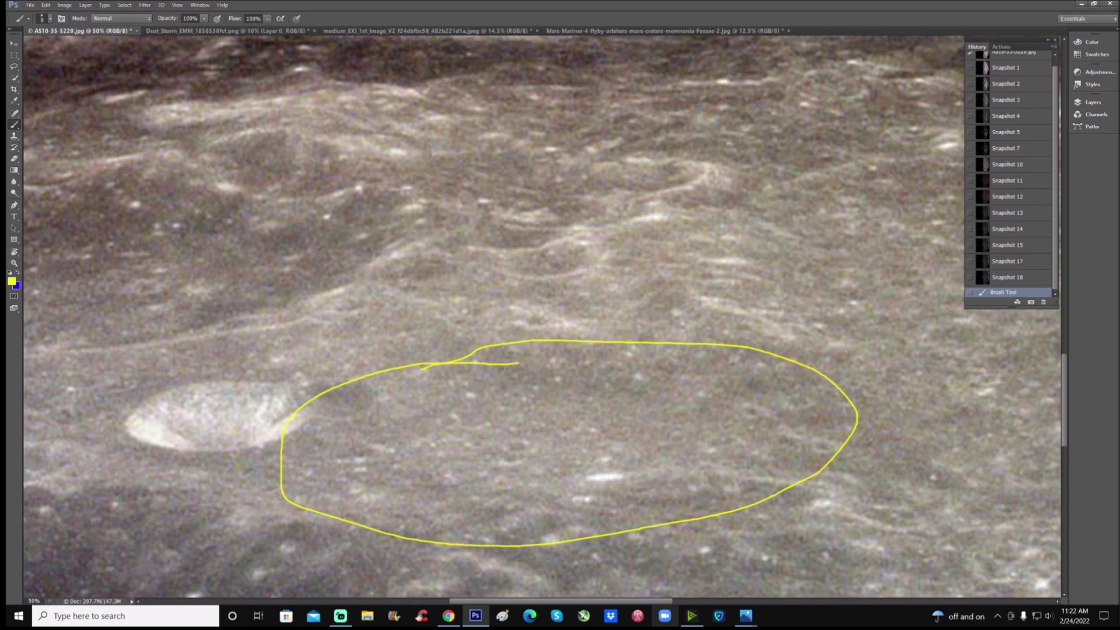
pyautogui.hotkey('ctrl', 'z')
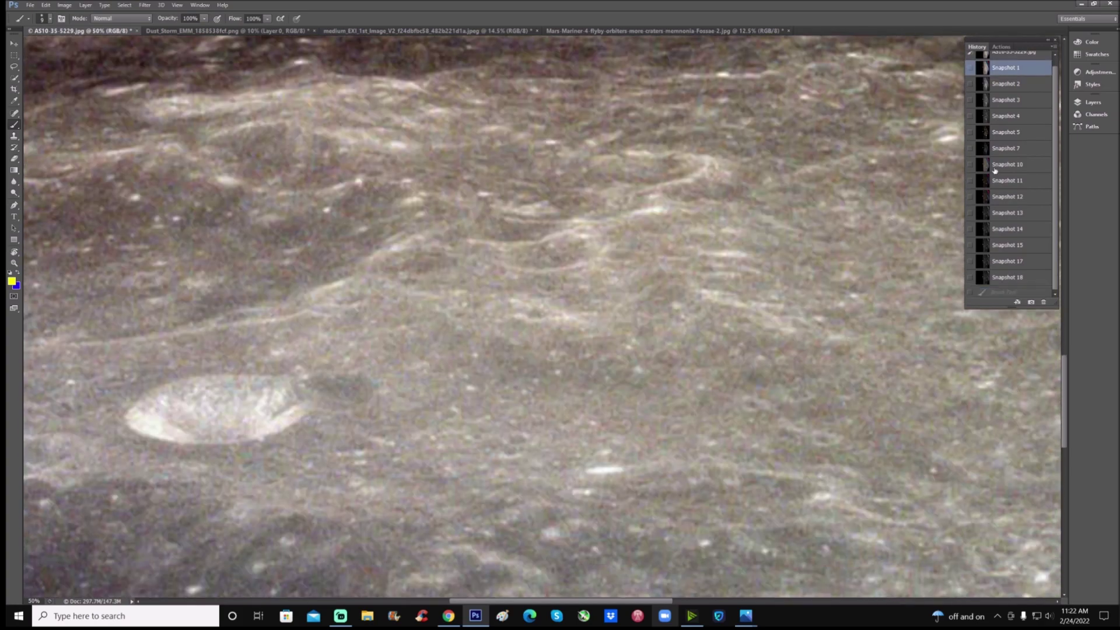
# Switch to Snapshot 2 and circle the large hilly area and the smaller mound to its left in yellow.
pyautogui.click(1029, 88)
pyautogui.scroll(4, 543, 314)
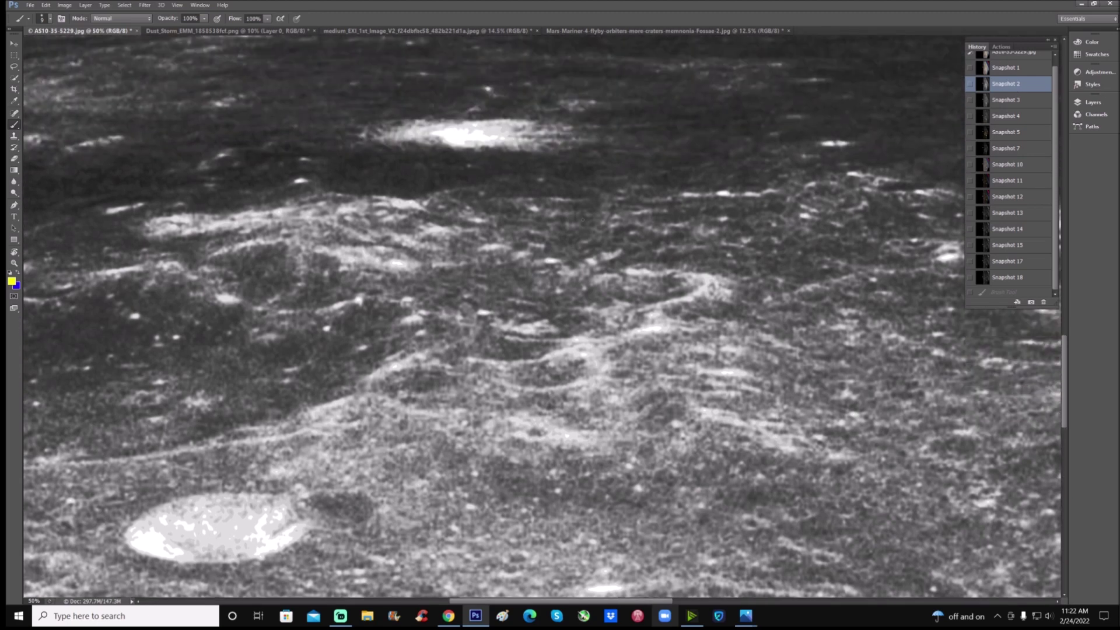
pyautogui.moveTo(581, 220)
pyautogui.mouseDown()
pyautogui.moveTo(429, 226)
pyautogui.moveTo(364, 309)
pyautogui.moveTo(412, 399)
pyautogui.moveTo(627, 419)
pyautogui.moveTo(810, 353)
pyautogui.moveTo(765, 239)
pyautogui.moveTo(568, 222)
pyautogui.mouseUp()
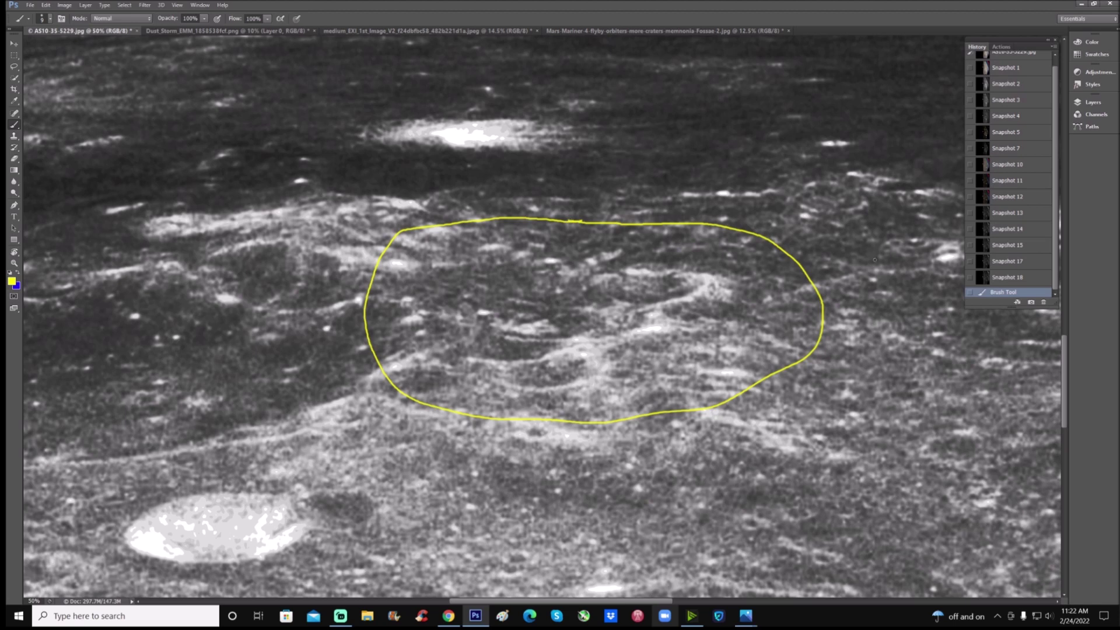
pyautogui.moveTo(301, 204)
pyautogui.mouseDown()
pyautogui.moveTo(267, 206)
pyautogui.moveTo(249, 255)
pyautogui.moveTo(357, 262)
pyautogui.moveTo(327, 206)
pyautogui.moveTo(297, 203)
pyautogui.mouseUp()
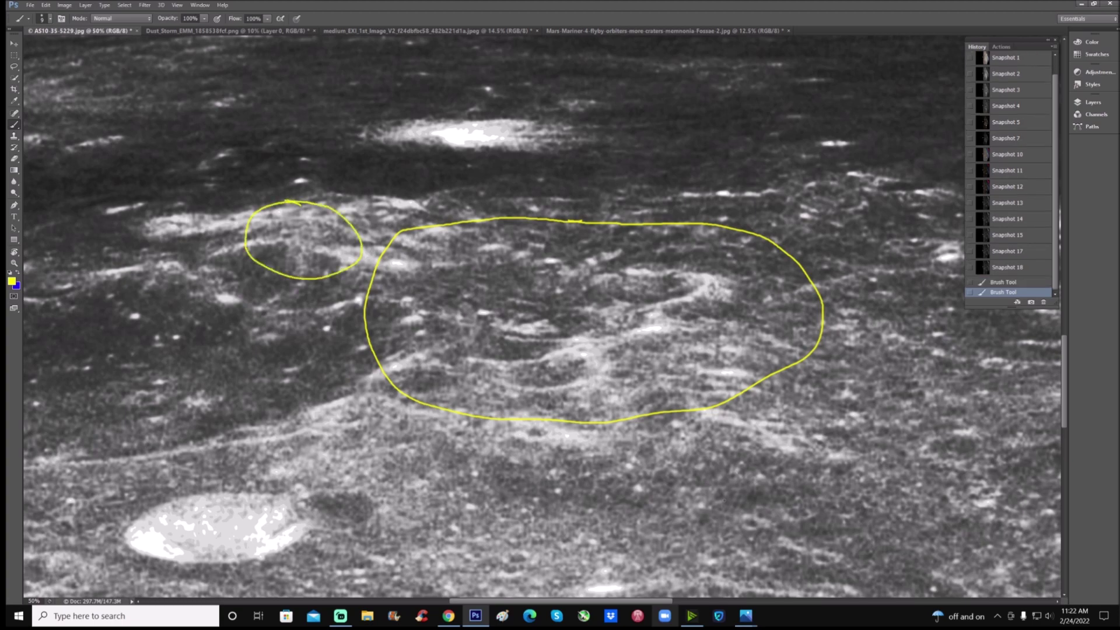
# Circle the rise at the upper-right edge of the outlined hilly area and add an arrow pointing right from it.
pyautogui.hscroll(5, 543, 325)
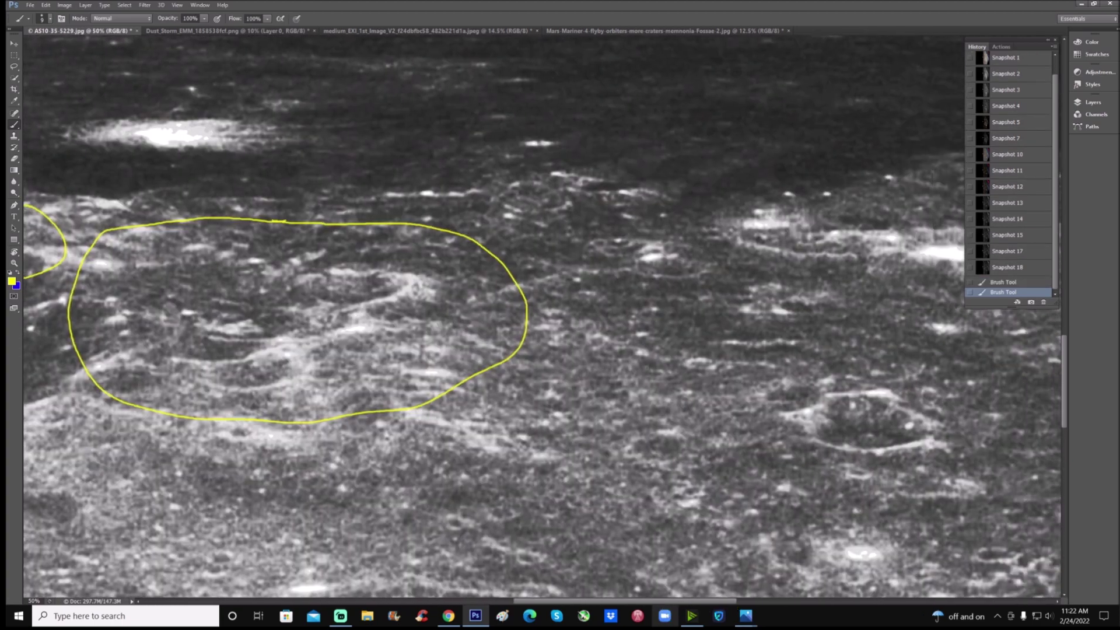
pyautogui.moveTo(513, 170)
pyautogui.mouseDown()
pyautogui.moveTo(487, 181)
pyautogui.moveTo(474, 217)
pyautogui.moveTo(501, 257)
pyautogui.moveTo(550, 278)
pyautogui.moveTo(594, 252)
pyautogui.moveTo(585, 199)
pyautogui.moveTo(538, 158)
pyautogui.moveTo(503, 158)
pyautogui.mouseUp()
pyautogui.moveTo(577, 199)
pyautogui.mouseDown()
pyautogui.moveTo(619, 218)
pyautogui.moveTo(624, 206)
pyautogui.mouseUp()
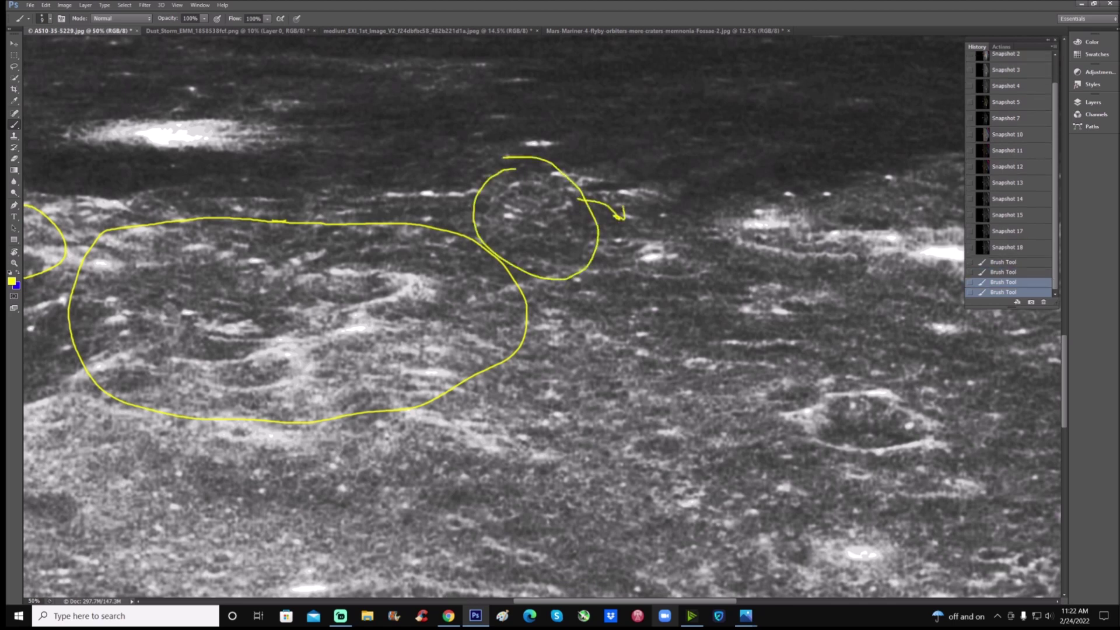
# Inside the large circled area, brush two parallel lines, trace two box-shaped structures with curved edges, and encircle the upper part.
pyautogui.hscroll(-5, 542, 315)
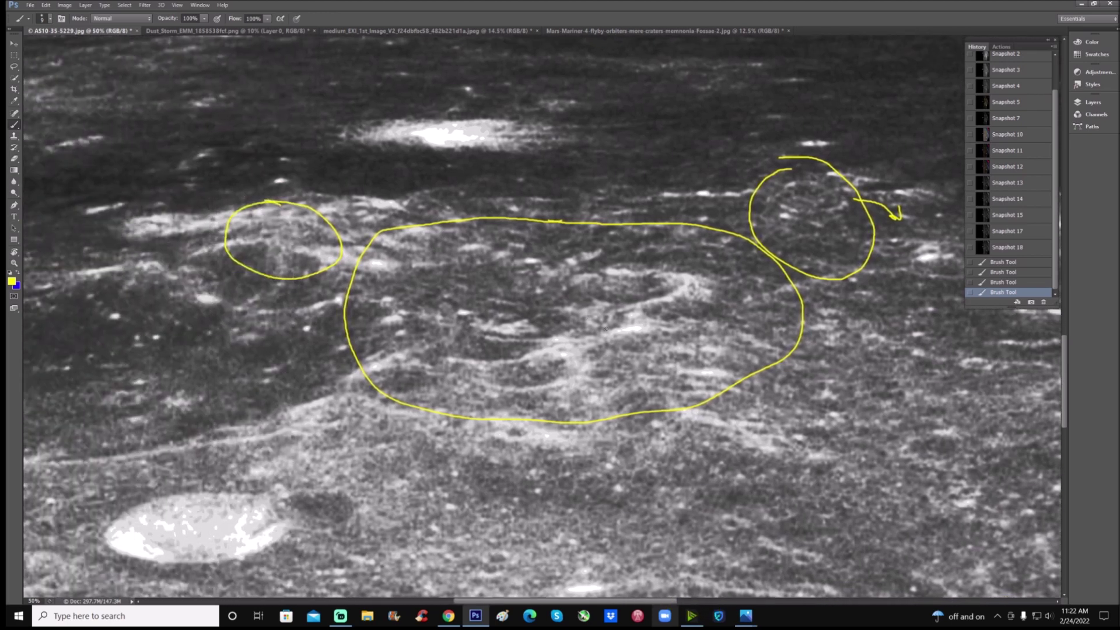
pyautogui.moveTo(494, 300); pyautogui.dragTo(561, 309)
pyautogui.moveTo(484, 335); pyautogui.dragTo(557, 340)
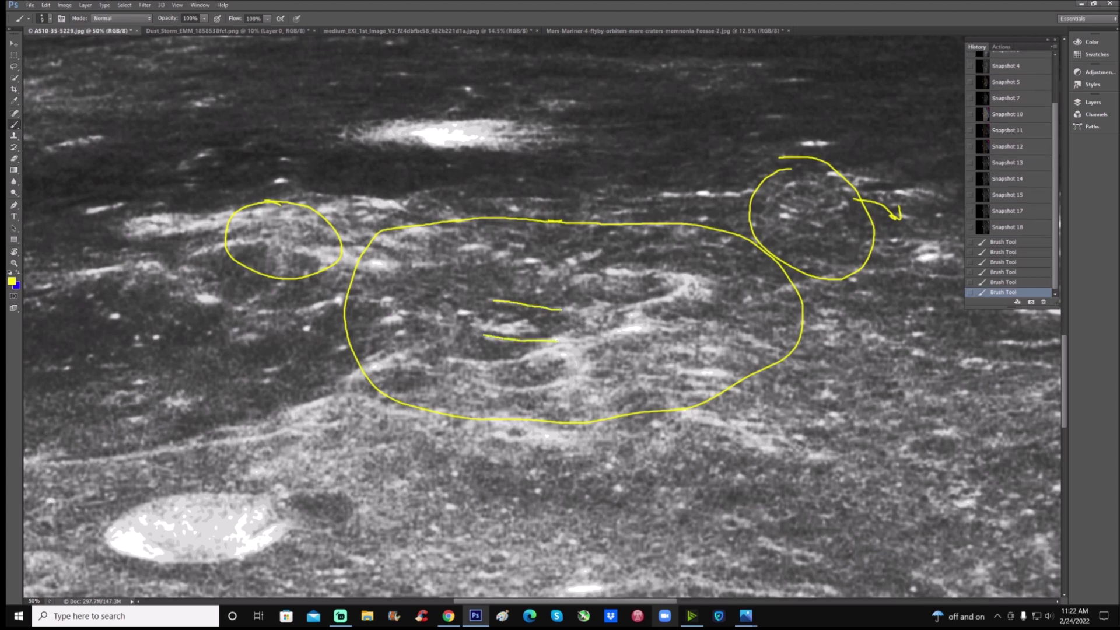
pyautogui.moveTo(605, 272)
pyautogui.mouseDown()
pyautogui.moveTo(607, 288)
pyautogui.moveTo(639, 262)
pyautogui.moveTo(654, 265)
pyautogui.moveTo(612, 273)
pyautogui.moveTo(636, 294)
pyautogui.moveTo(655, 285)
pyautogui.moveTo(631, 302)
pyautogui.moveTo(572, 285)
pyautogui.moveTo(564, 296)
pyautogui.mouseUp()
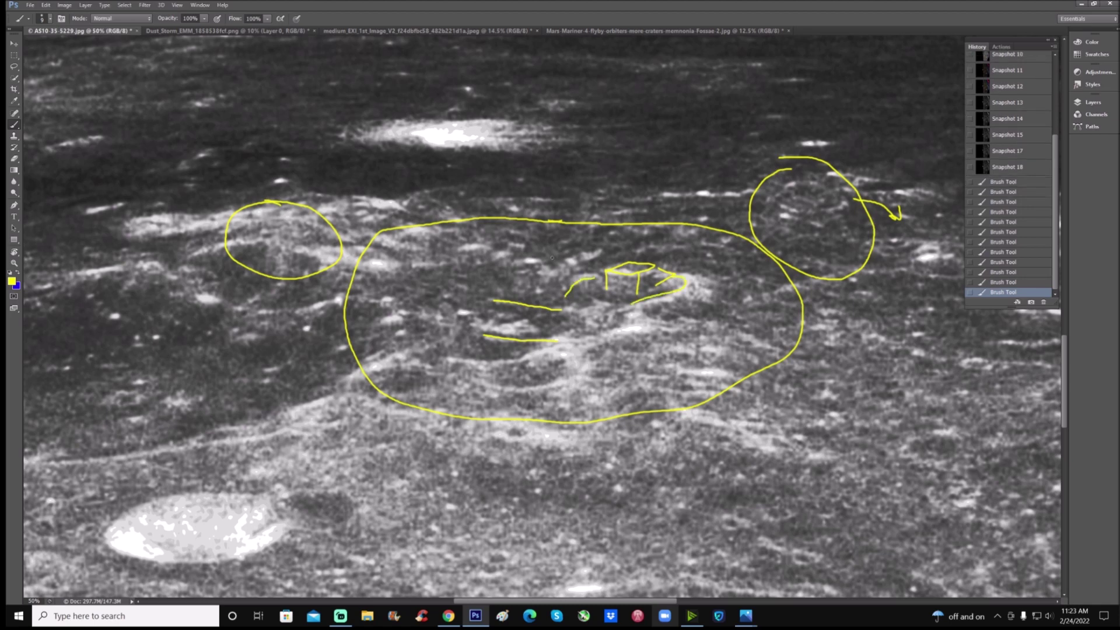
pyautogui.moveTo(514, 273); pyautogui.dragTo(530, 288)
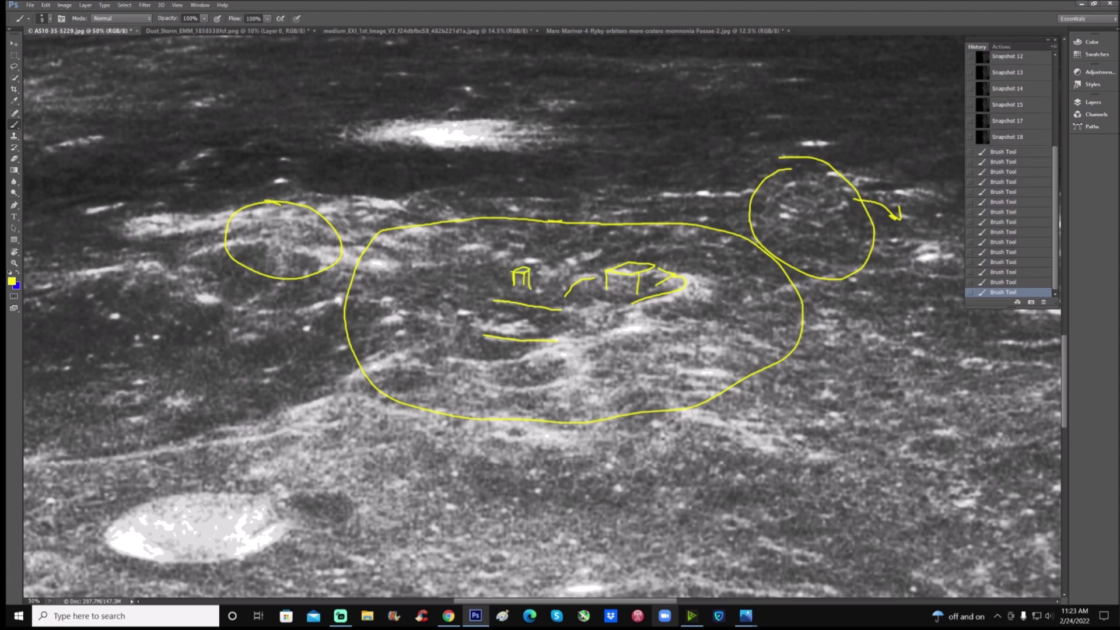
pyautogui.moveTo(527, 226)
pyautogui.mouseDown()
pyautogui.moveTo(418, 263)
pyautogui.moveTo(606, 273)
pyautogui.moveTo(477, 211)
pyautogui.mouseUp()
# Clear the yellow marks by restoring Snapshot 2, and switch the image to Snapshot 3.
pyautogui.scroll(10, 1015, 175)
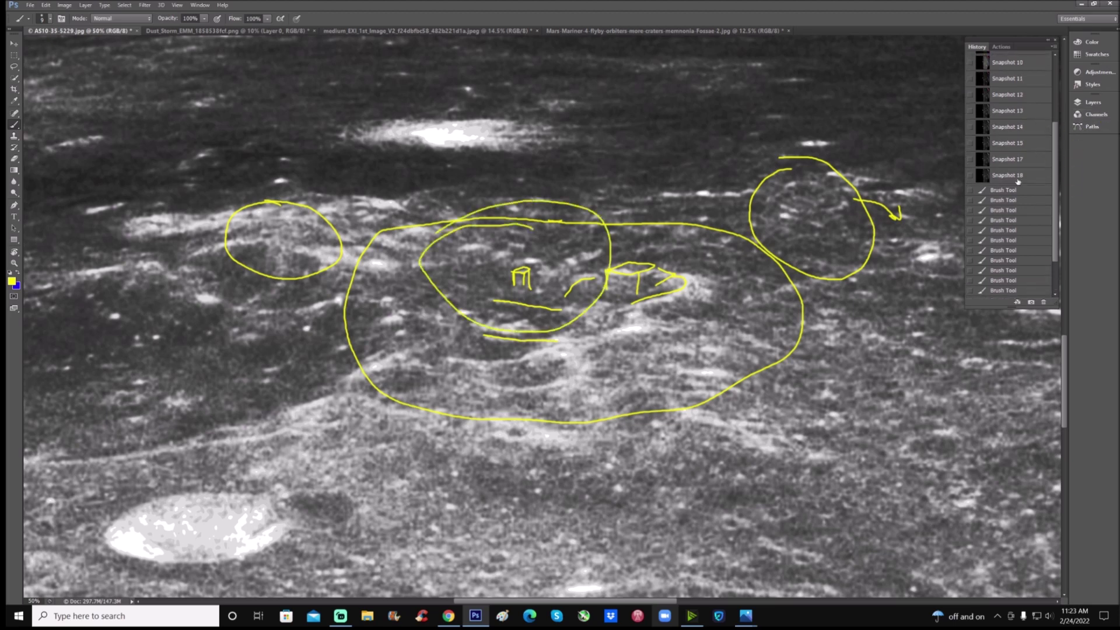
pyautogui.click(1024, 93)
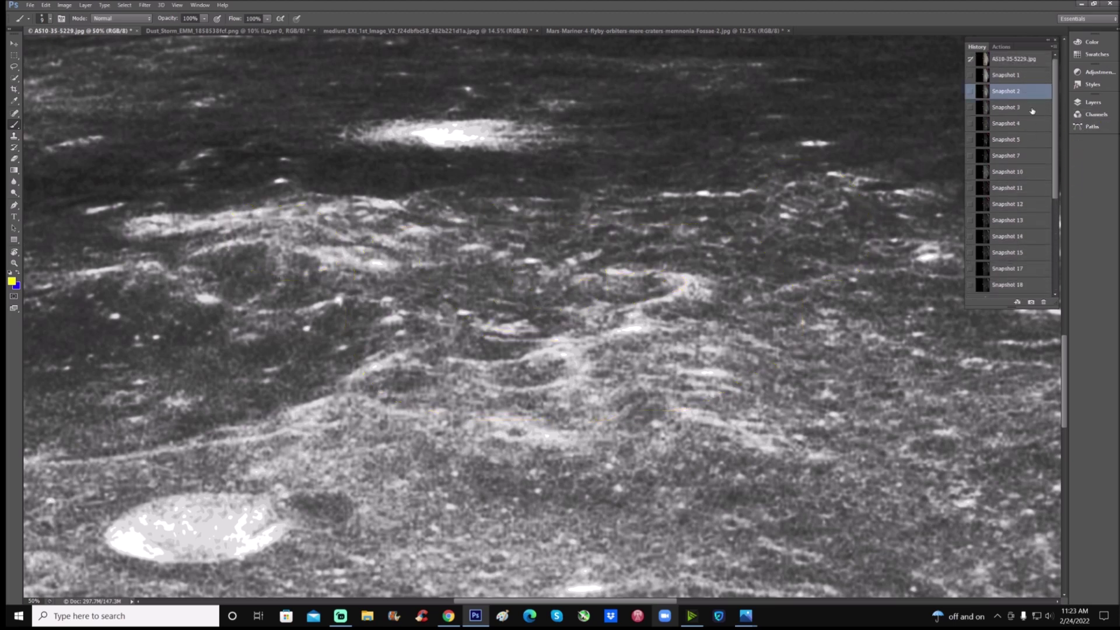
pyautogui.click(1031, 109)
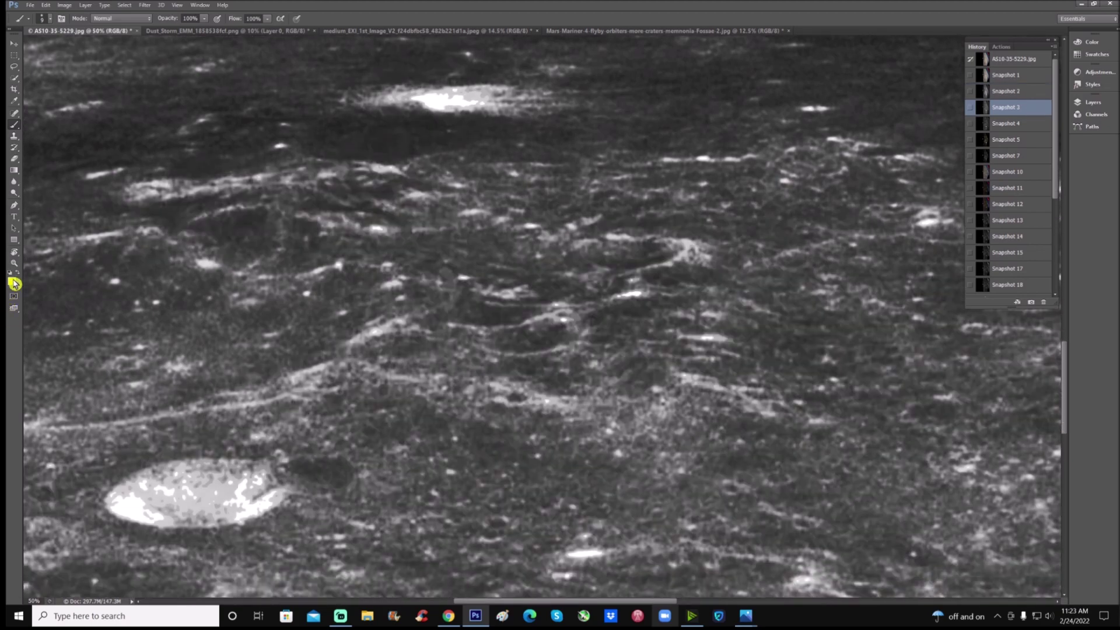
# Circle the plain to the right of the bright crater, add an arrow pointing at it, and outline two smaller areas inside.
pyautogui.press('z')
pyautogui.moveTo(688, 419); pyautogui.dragTo(659, 420)
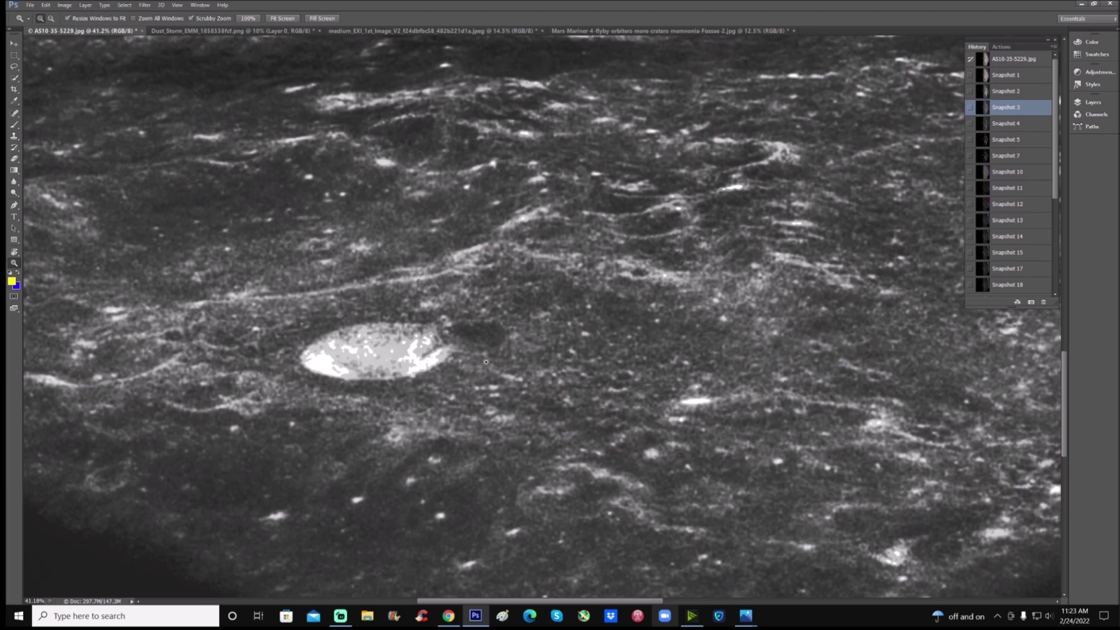
pyautogui.press('b')
pyautogui.moveTo(675, 304)
pyautogui.mouseDown()
pyautogui.moveTo(515, 323)
pyautogui.moveTo(468, 359)
pyautogui.moveTo(492, 424)
pyautogui.moveTo(669, 469)
pyautogui.moveTo(833, 466)
pyautogui.moveTo(895, 407)
pyautogui.moveTo(726, 308)
pyautogui.mouseUp()
pyautogui.moveTo(857, 297); pyautogui.dragTo(818, 330)
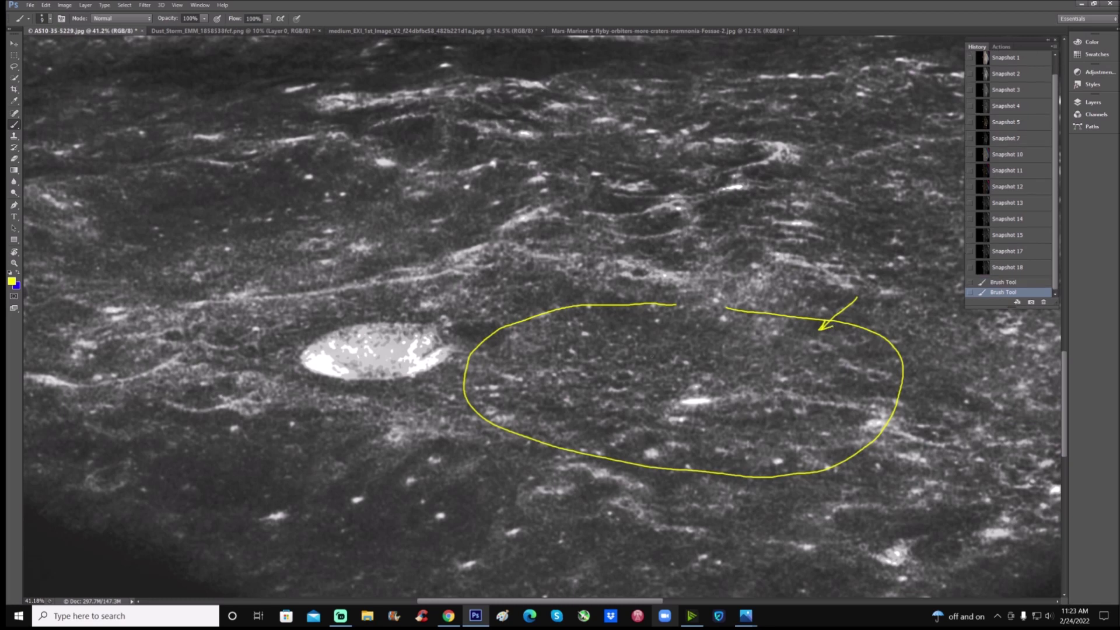
pyautogui.moveTo(623, 334)
pyautogui.mouseDown()
pyautogui.moveTo(545, 359)
pyautogui.moveTo(653, 407)
pyautogui.moveTo(614, 338)
pyautogui.mouseUp()
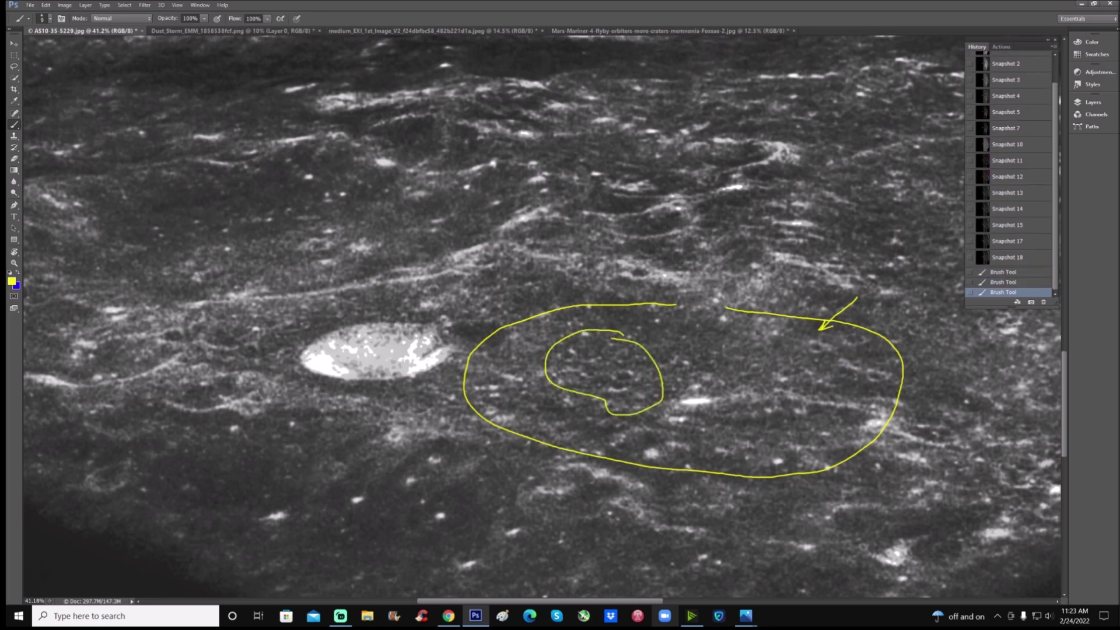
pyautogui.moveTo(757, 352)
pyautogui.mouseDown()
pyautogui.moveTo(722, 380)
pyautogui.moveTo(756, 354)
pyautogui.mouseUp()
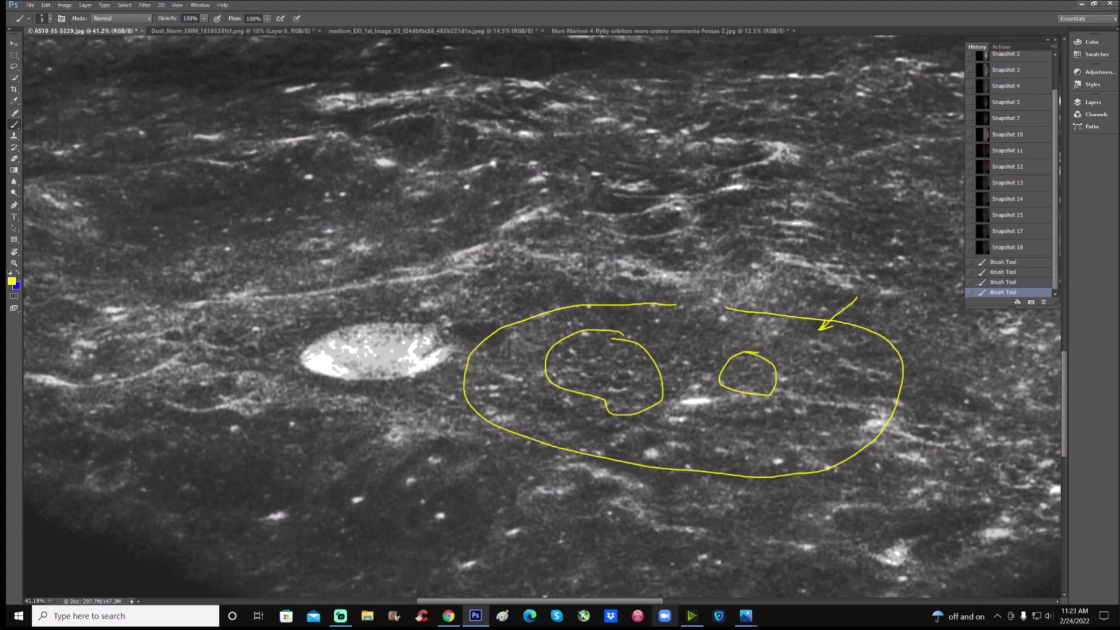
# Circle the terrain left of the bright crater and trace the curved structure with short ribs inside it.
pyautogui.moveTo(242, 314)
pyautogui.mouseDown()
pyautogui.moveTo(260, 474)
pyautogui.moveTo(233, 322)
pyautogui.mouseUp()
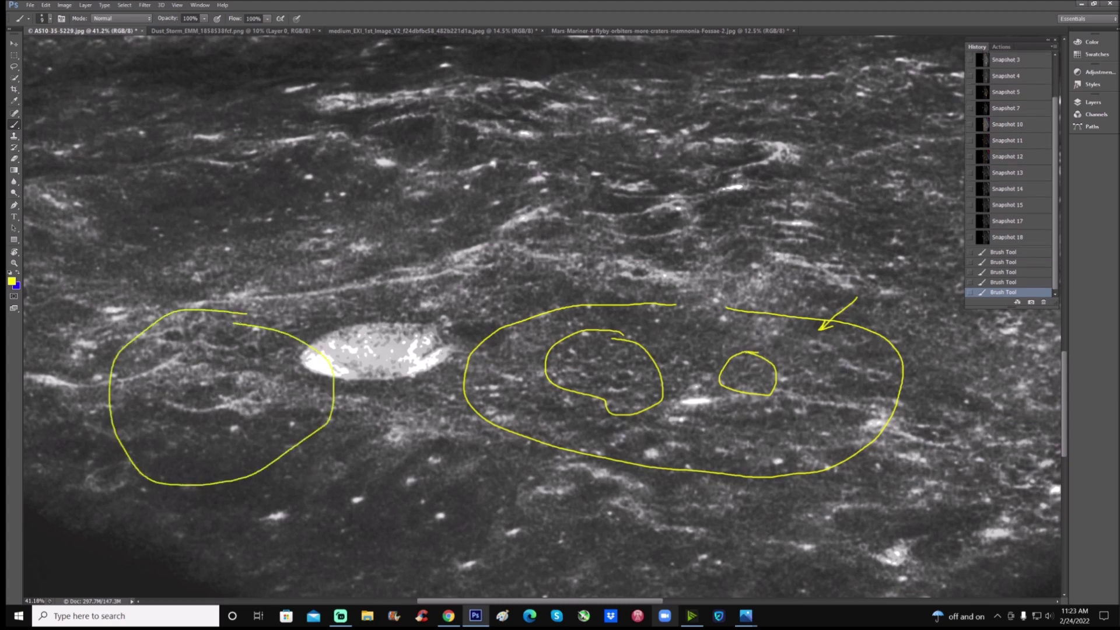
pyautogui.moveTo(168, 398)
pyautogui.mouseDown()
pyautogui.moveTo(224, 407)
pyautogui.moveTo(249, 422)
pyautogui.moveTo(273, 414)
pyautogui.moveTo(287, 396)
pyautogui.moveTo(251, 369)
pyautogui.moveTo(200, 376)
pyautogui.moveTo(249, 415)
pyautogui.moveTo(239, 394)
pyautogui.moveTo(262, 410)
pyautogui.moveTo(262, 387)
pyautogui.moveTo(273, 407)
pyautogui.mouseUp()
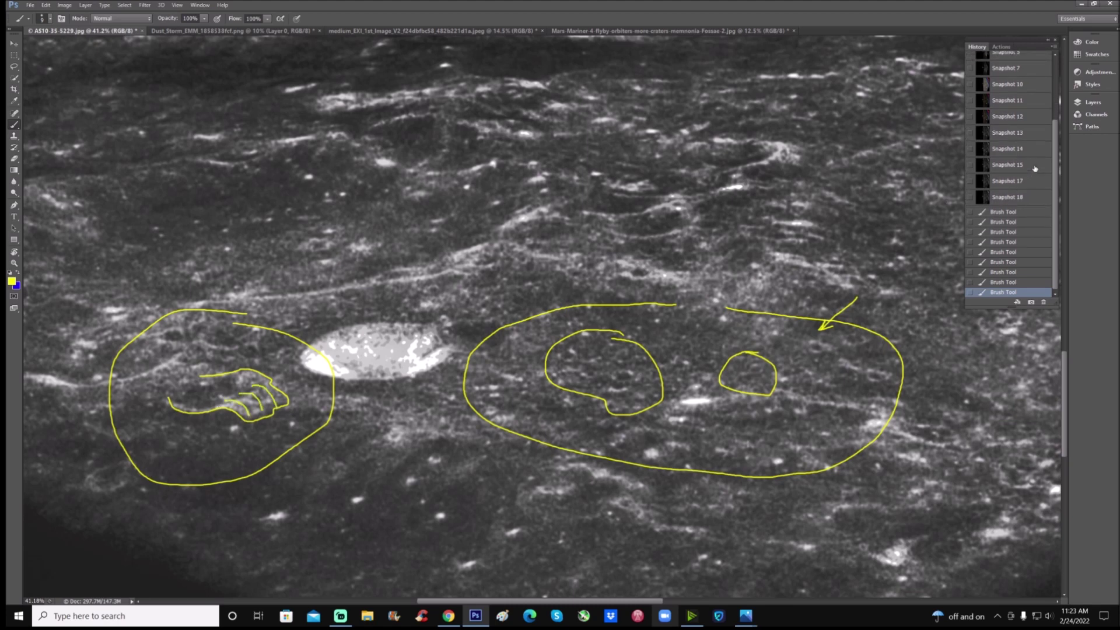
# Clear the yellow marks by restoring Snapshot 2, and switch the image to Snapshot 3.
pyautogui.scroll(3, 1035, 169)
pyautogui.click(1035, 86)
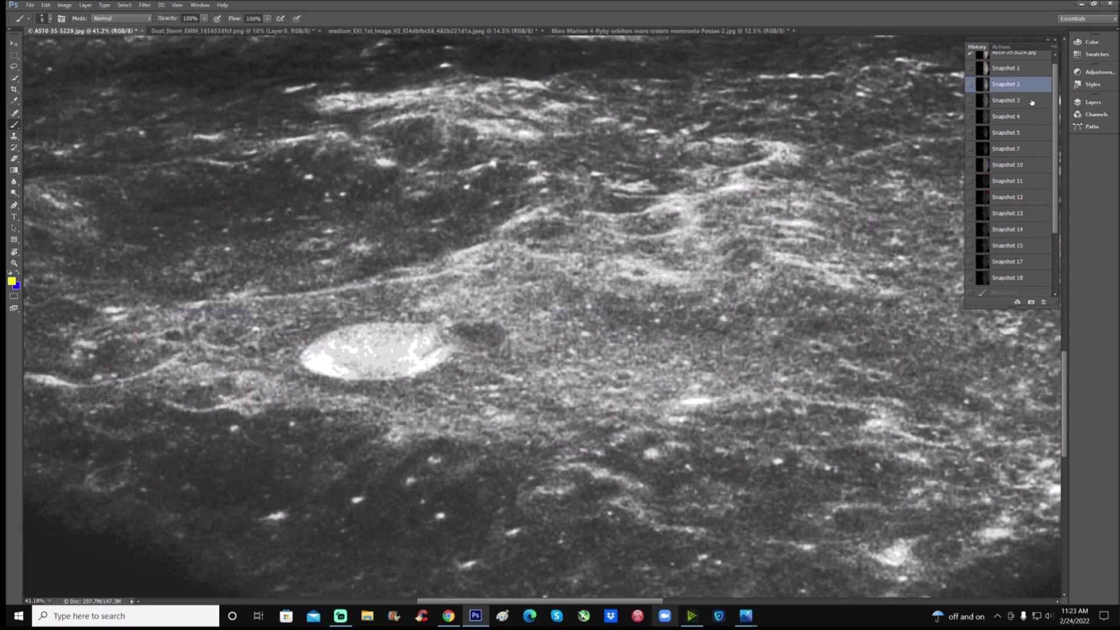
pyautogui.click(1032, 101)
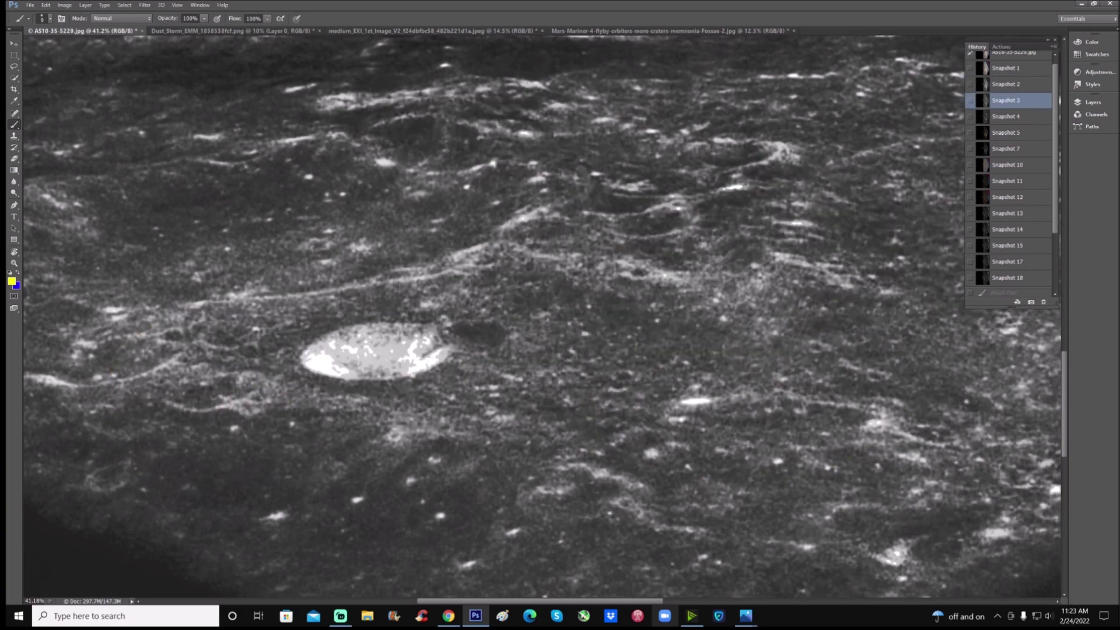
# Circle the elongated plain right of the bright crater, box its bright spot with an arrow pointing at it, and circle another bright patch inside.
pyautogui.hscroll(5, 542, 315)
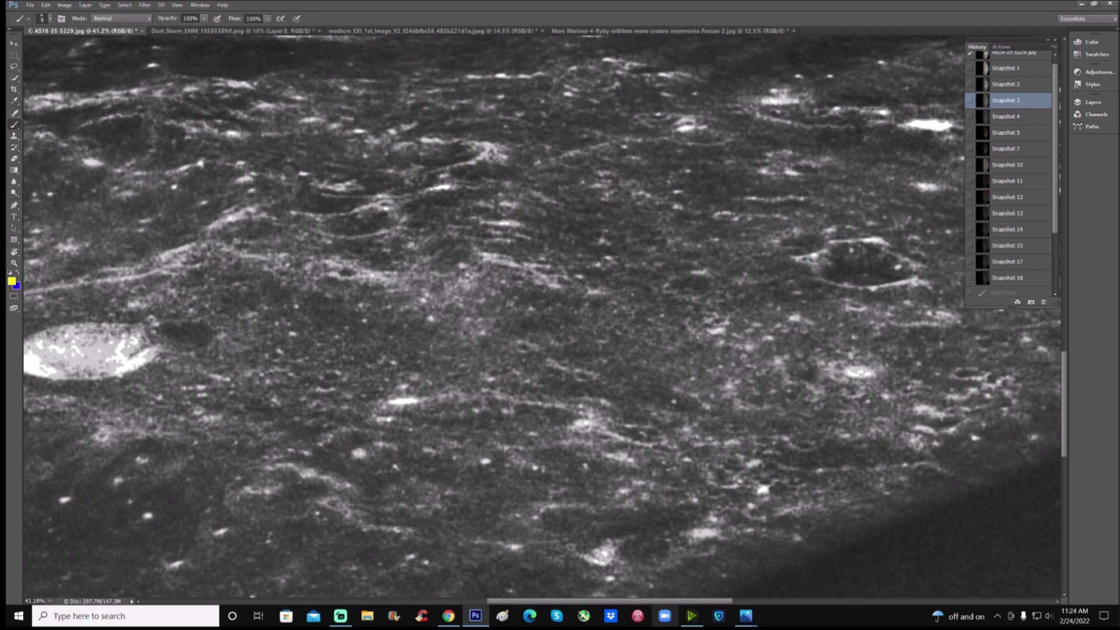
pyautogui.moveTo(453, 371)
pyautogui.mouseDown()
pyautogui.moveTo(421, 368)
pyautogui.moveTo(345, 414)
pyautogui.moveTo(470, 471)
pyautogui.moveTo(681, 451)
pyautogui.moveTo(659, 387)
pyautogui.moveTo(419, 361)
pyautogui.mouseUp()
pyautogui.moveTo(388, 402)
pyautogui.mouseDown()
pyautogui.moveTo(414, 397)
pyautogui.moveTo(416, 412)
pyautogui.moveTo(382, 430)
pyautogui.moveTo(380, 417)
pyautogui.mouseUp()
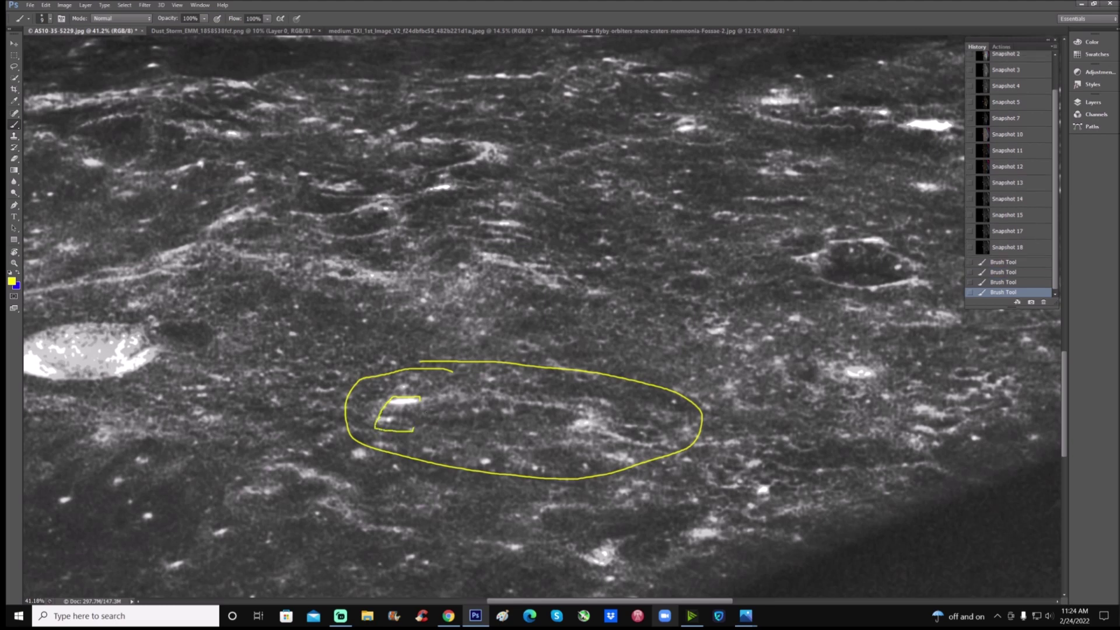
pyautogui.moveTo(455, 405)
pyautogui.mouseDown()
pyautogui.moveTo(421, 411)
pyautogui.moveTo(433, 414)
pyautogui.moveTo(414, 430)
pyautogui.mouseUp()
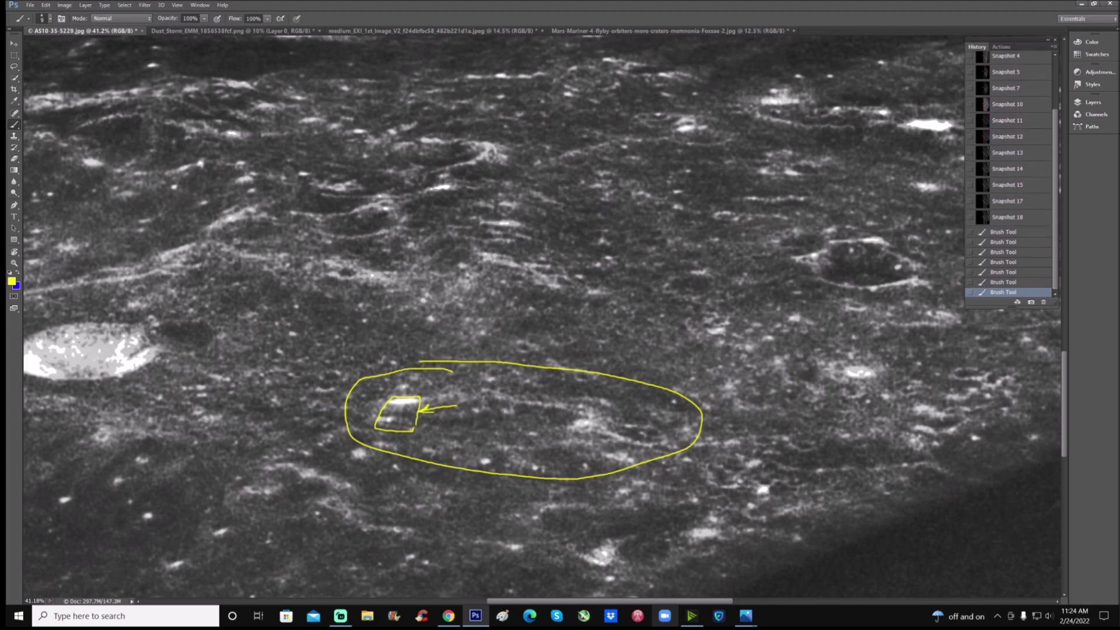
pyautogui.moveTo(595, 413)
pyautogui.mouseDown()
pyautogui.moveTo(569, 425)
pyautogui.moveTo(591, 415)
pyautogui.moveTo(720, 546)
pyautogui.mouseUp()
# Circle the large hilly area above the plain and the smaller rise touching its upper-right edge.
pyautogui.moveTo(389, 237)
pyautogui.mouseDown()
pyautogui.moveTo(371, 298)
pyautogui.moveTo(368, 372)
pyautogui.moveTo(530, 418)
pyautogui.moveTo(689, 349)
pyautogui.moveTo(611, 240)
pyautogui.moveTo(513, 236)
pyautogui.mouseUp()
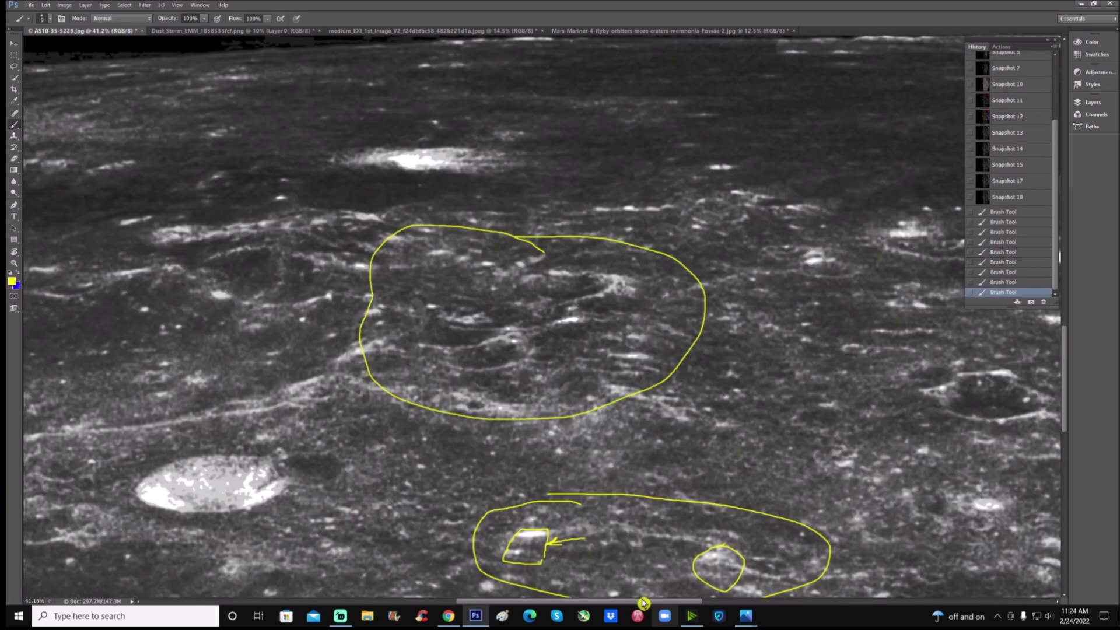
pyautogui.hscroll(5, 622, 262)
pyautogui.moveTo(484, 179)
pyautogui.mouseDown()
pyautogui.moveTo(454, 180)
pyautogui.moveTo(425, 247)
pyautogui.moveTo(511, 265)
pyautogui.moveTo(539, 200)
pyautogui.moveTo(479, 174)
pyautogui.mouseUp()
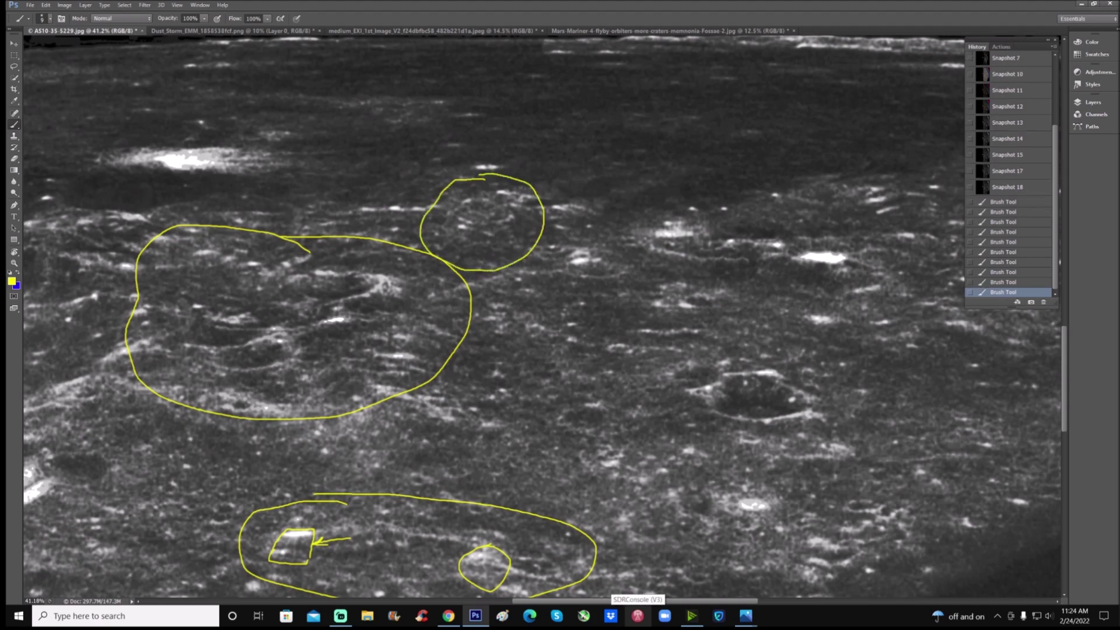
# Circle the bright spot right of the rise and the dark crater below it, and curve two outlines around the ridges near the photo's right edge.
pyautogui.moveTo(671, 209)
pyautogui.mouseDown()
pyautogui.moveTo(637, 263)
pyautogui.moveTo(702, 217)
pyautogui.mouseUp()
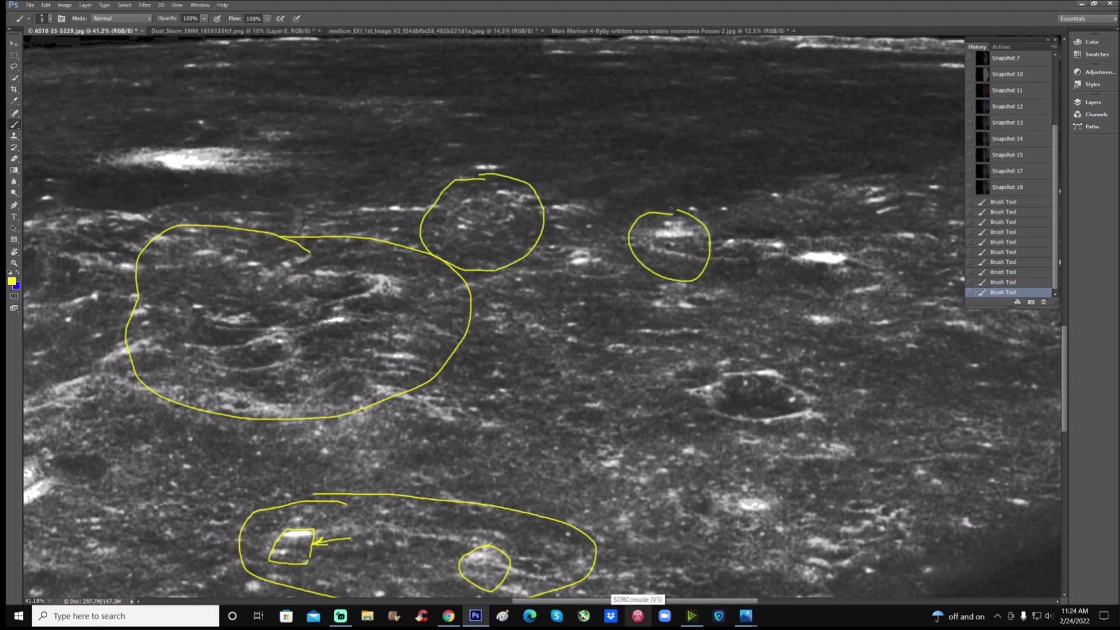
pyautogui.hscroll(5, 718, 223)
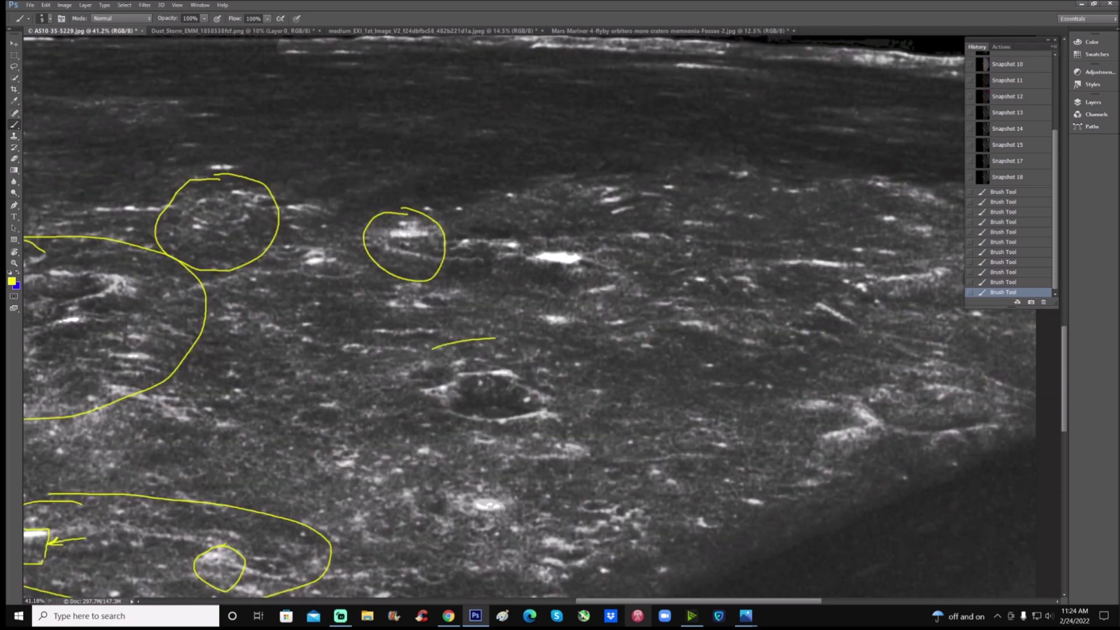
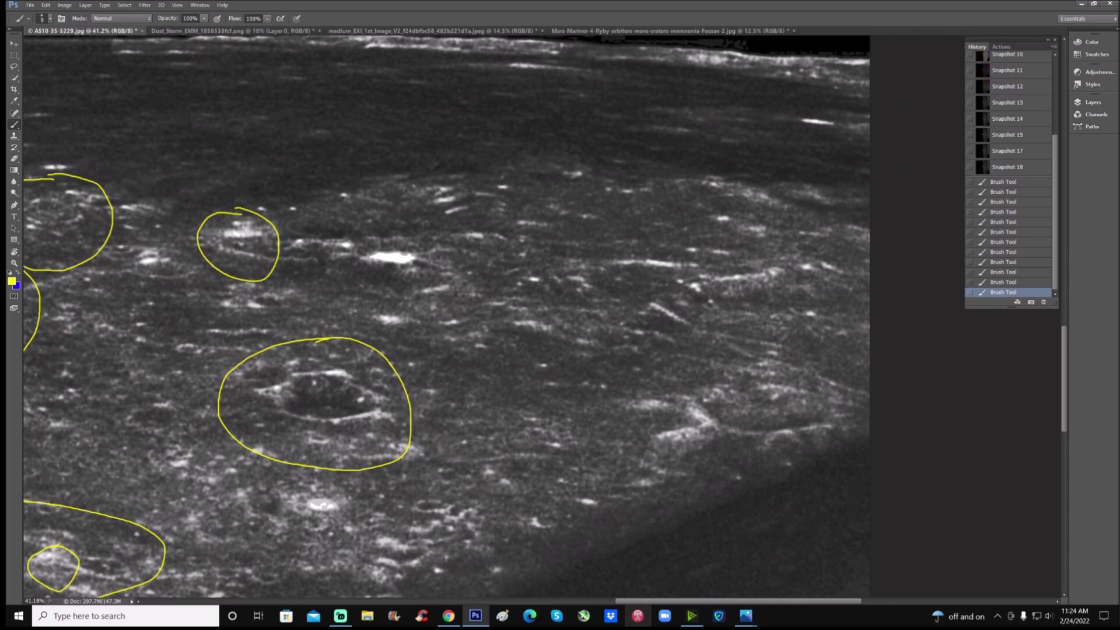
pyautogui.moveTo(656, 284); pyautogui.dragTo(721, 343)
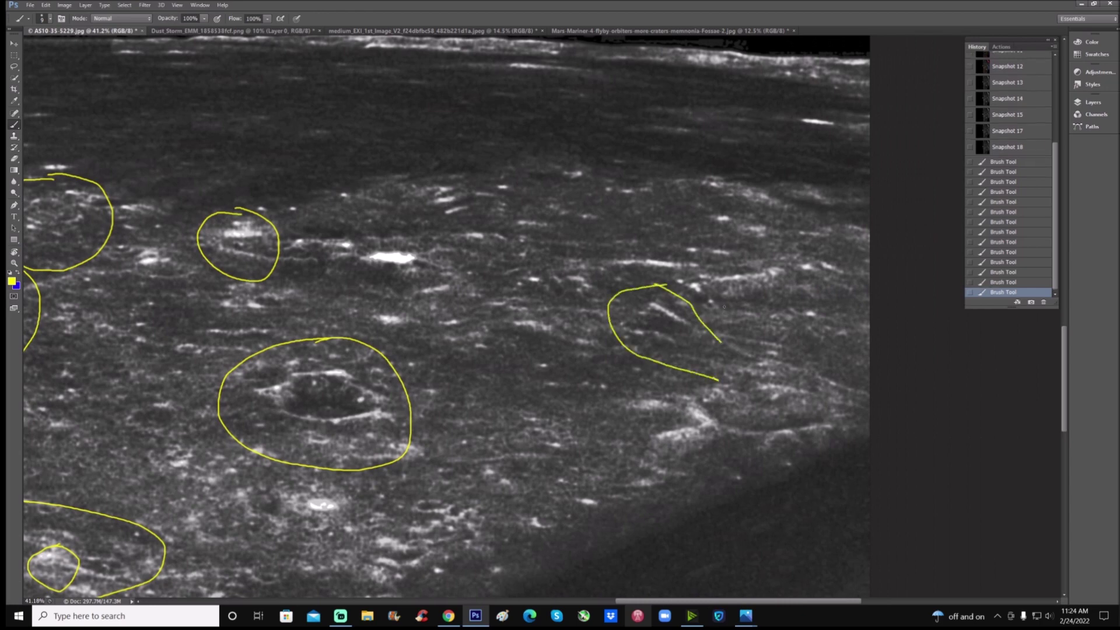
pyautogui.moveTo(706, 258)
pyautogui.mouseDown()
pyautogui.moveTo(813, 257)
pyautogui.moveTo(744, 339)
pyautogui.mouseUp()
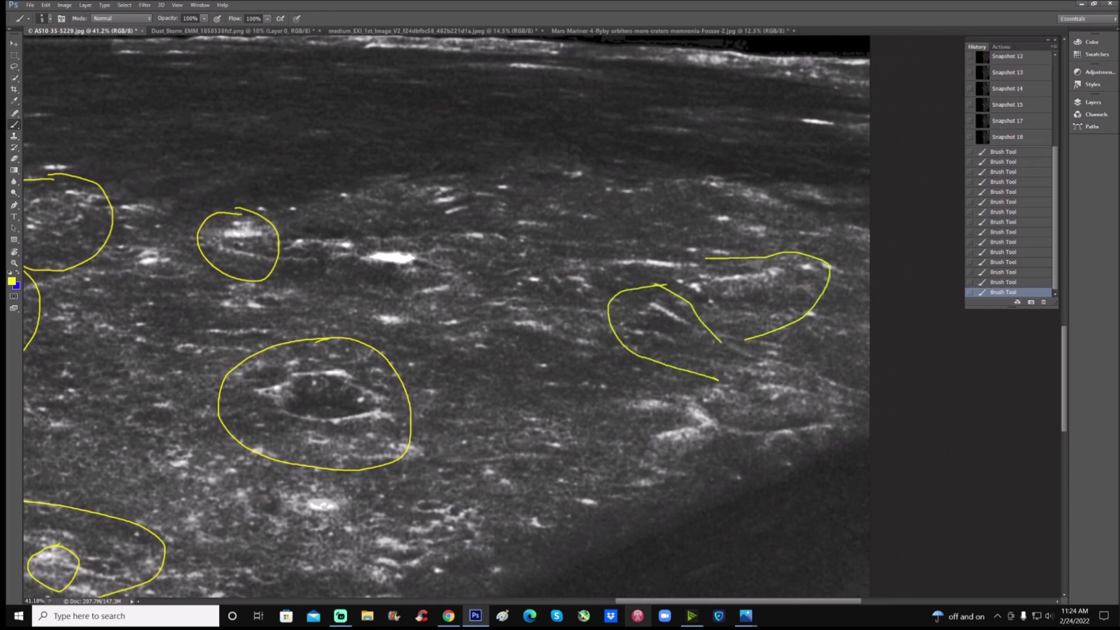
# Clear the yellow marks by switching the image to Snapshot 5, with the hilly area and bright crater in view.
pyautogui.moveTo(773, 601); pyautogui.dragTo(631, 601)
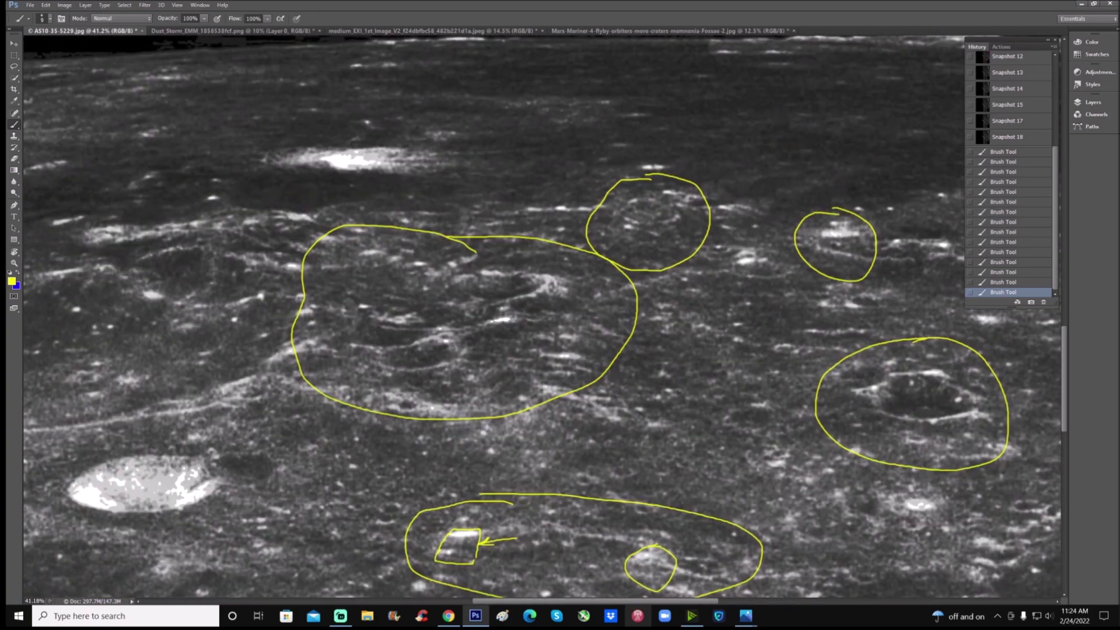
pyautogui.scroll(6, 1030, 110)
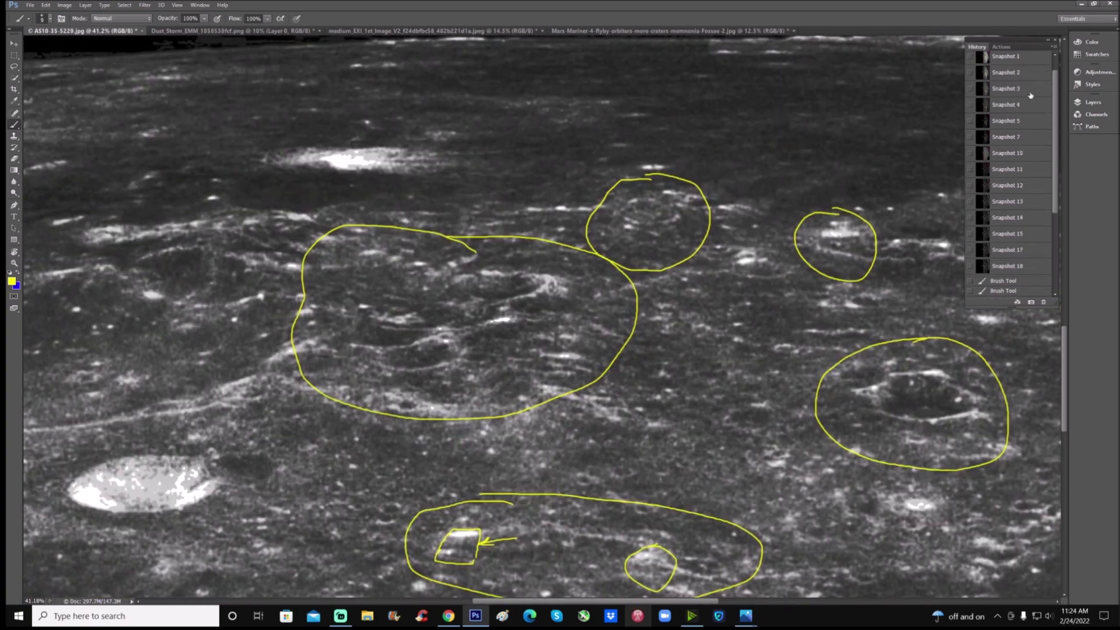
pyautogui.click(1030, 121)
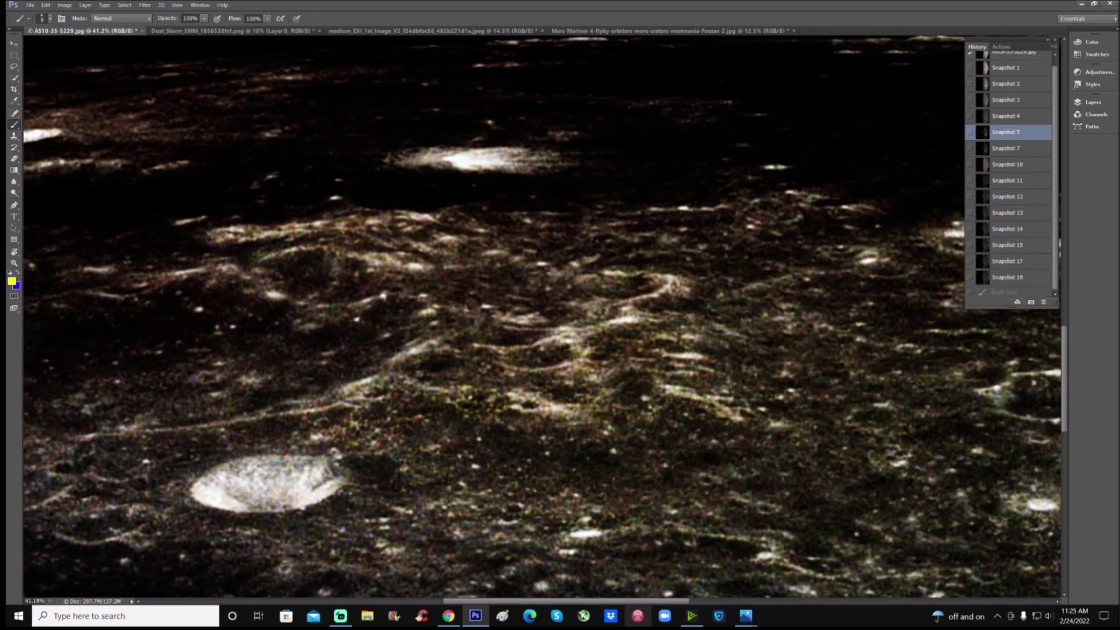
# Outline the hilly area above the bright crater, brush the ridge lines inside it, and add a row of five small open-bottomed boxes.
pyautogui.moveTo(587, 238)
pyautogui.mouseDown()
pyautogui.moveTo(454, 231)
pyautogui.moveTo(418, 263)
pyautogui.moveTo(408, 322)
pyautogui.moveTo(423, 366)
pyautogui.moveTo(480, 394)
pyautogui.moveTo(550, 397)
pyautogui.moveTo(754, 318)
pyautogui.moveTo(731, 248)
pyautogui.moveTo(745, 255)
pyautogui.moveTo(561, 233)
pyautogui.mouseUp()
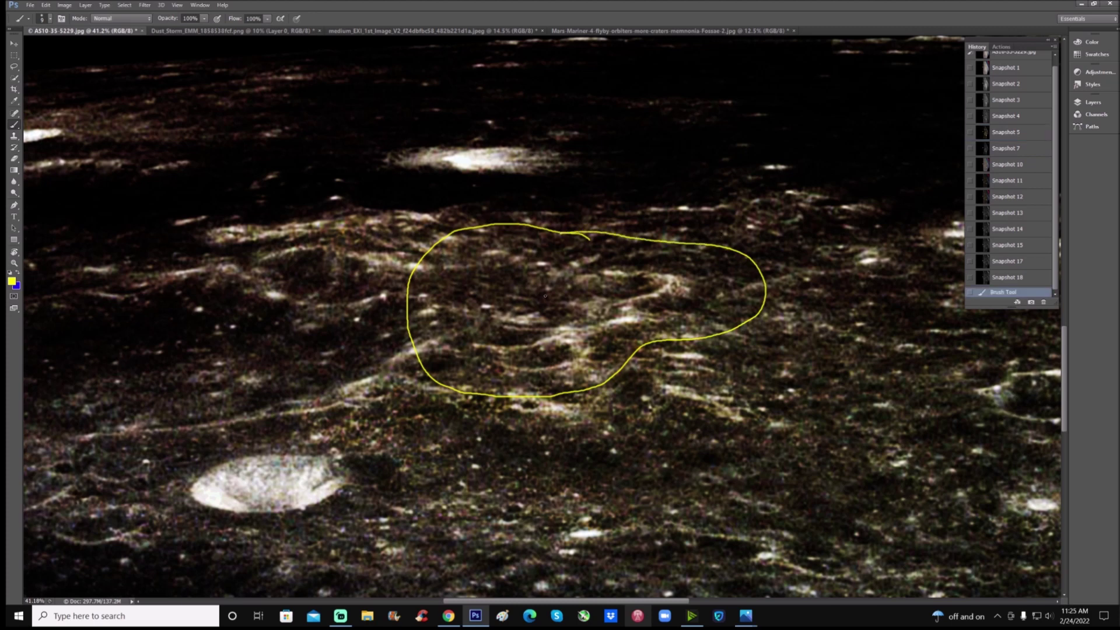
pyautogui.moveTo(512, 294); pyautogui.dragTo(570, 304)
pyautogui.moveTo(502, 323)
pyautogui.mouseDown()
pyautogui.moveTo(569, 331)
pyautogui.moveTo(513, 348)
pyautogui.moveTo(472, 343)
pyautogui.mouseUp()
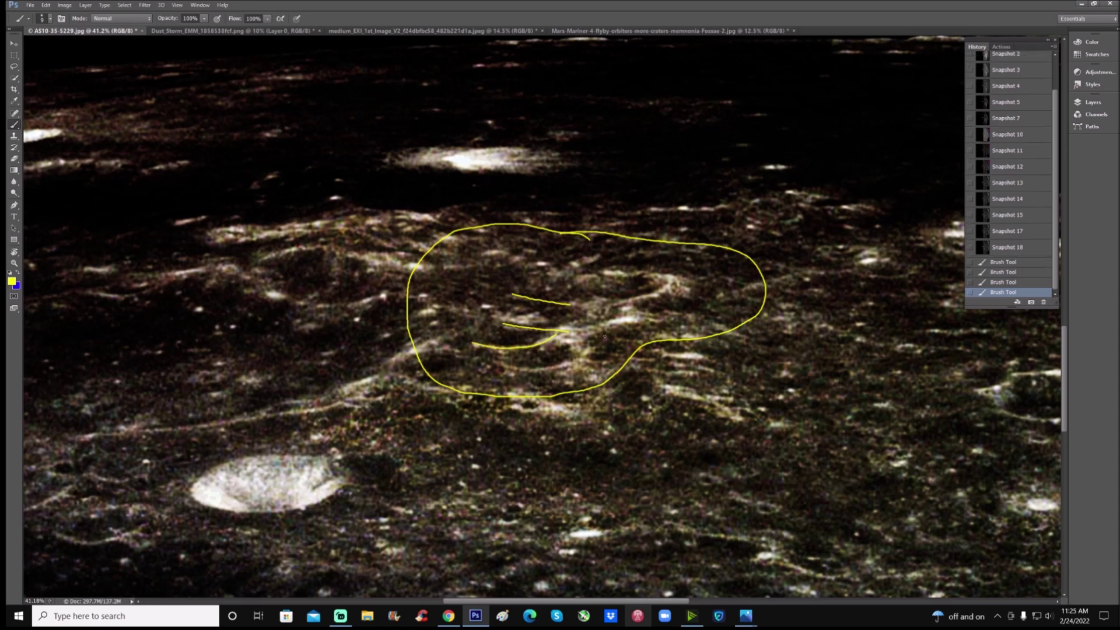
pyautogui.moveTo(610, 297)
pyautogui.mouseDown()
pyautogui.moveTo(645, 297)
pyautogui.moveTo(670, 278)
pyautogui.mouseUp()
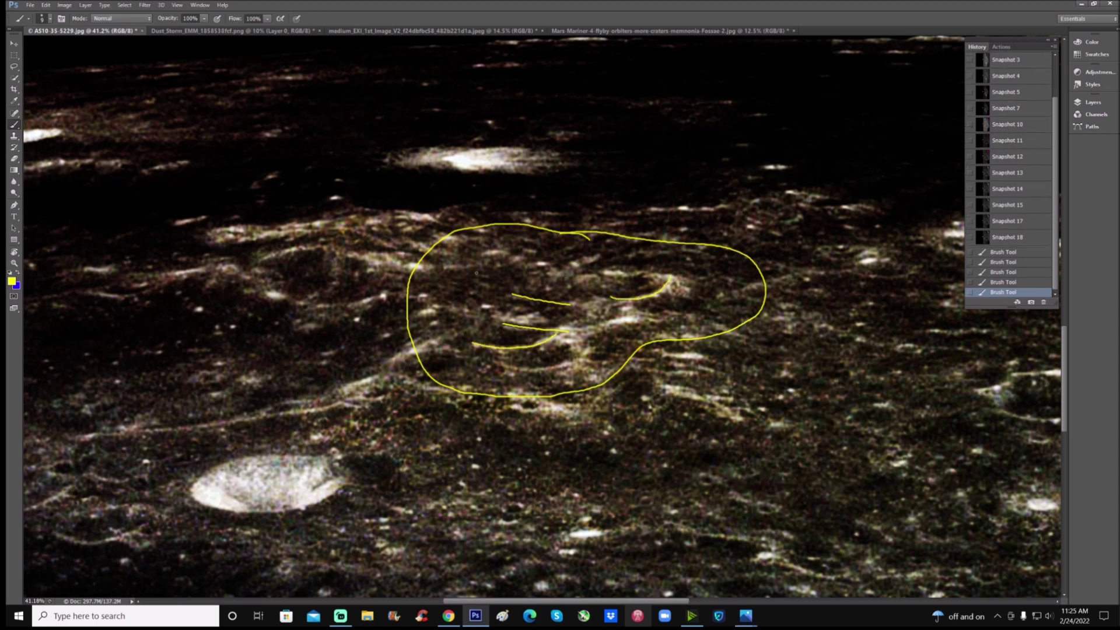
pyautogui.moveTo(479, 272)
pyautogui.mouseDown()
pyautogui.moveTo(508, 259)
pyautogui.moveTo(520, 277)
pyautogui.moveTo(537, 270)
pyautogui.moveTo(544, 288)
pyautogui.moveTo(600, 286)
pyautogui.mouseUp()
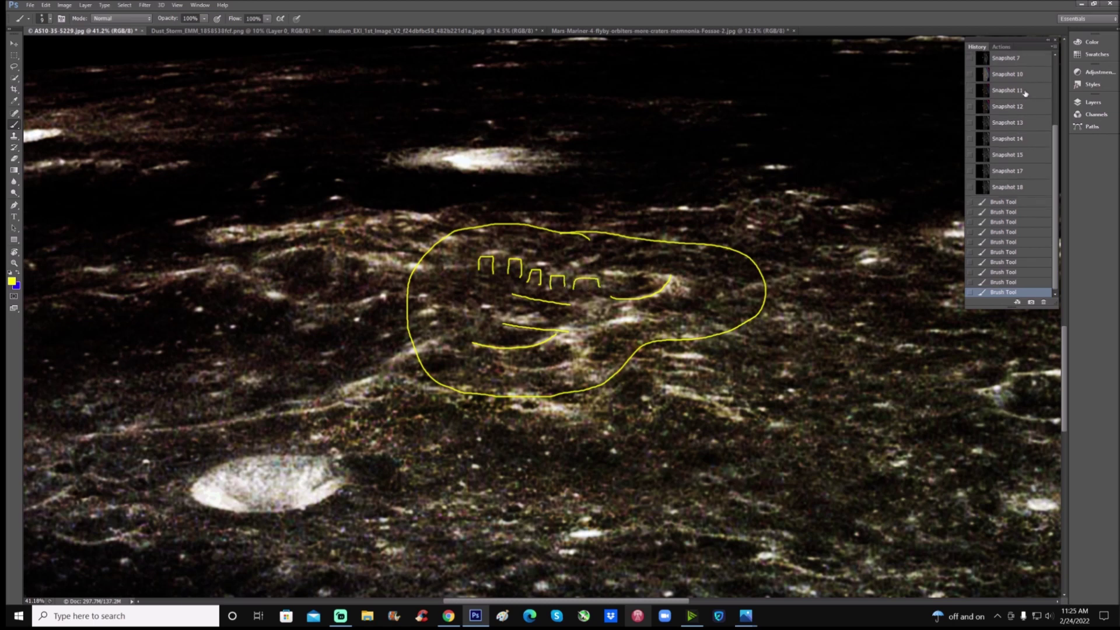
# Compare the image in Snapshots 12, 10, 7 and 11, and set it to Snapshot 4.
pyautogui.click(1007, 106)
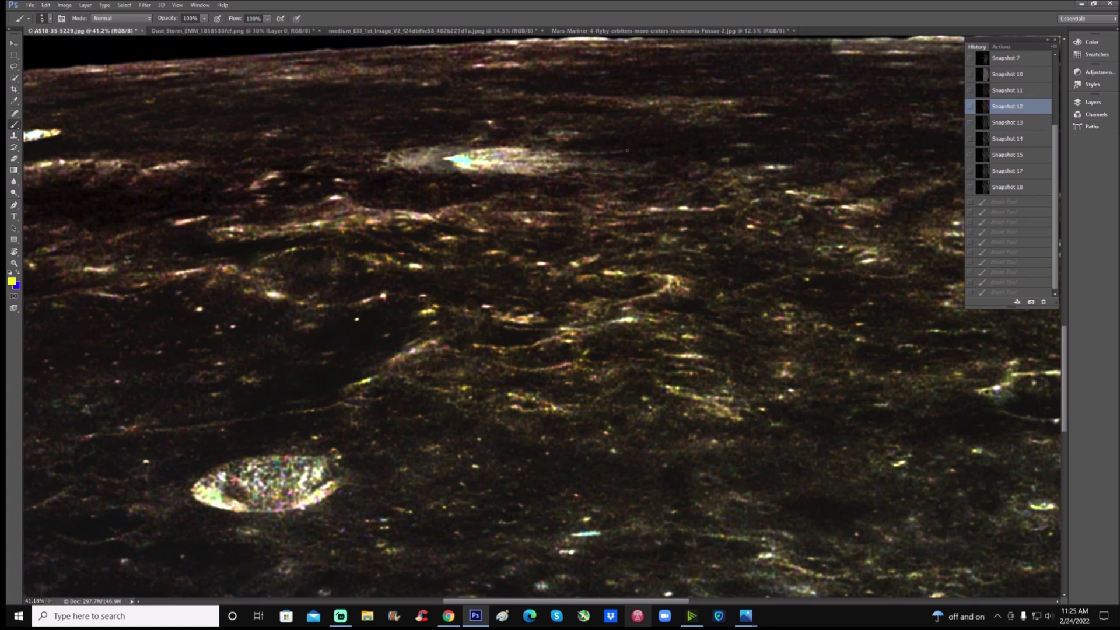
pyautogui.click(1007, 74)
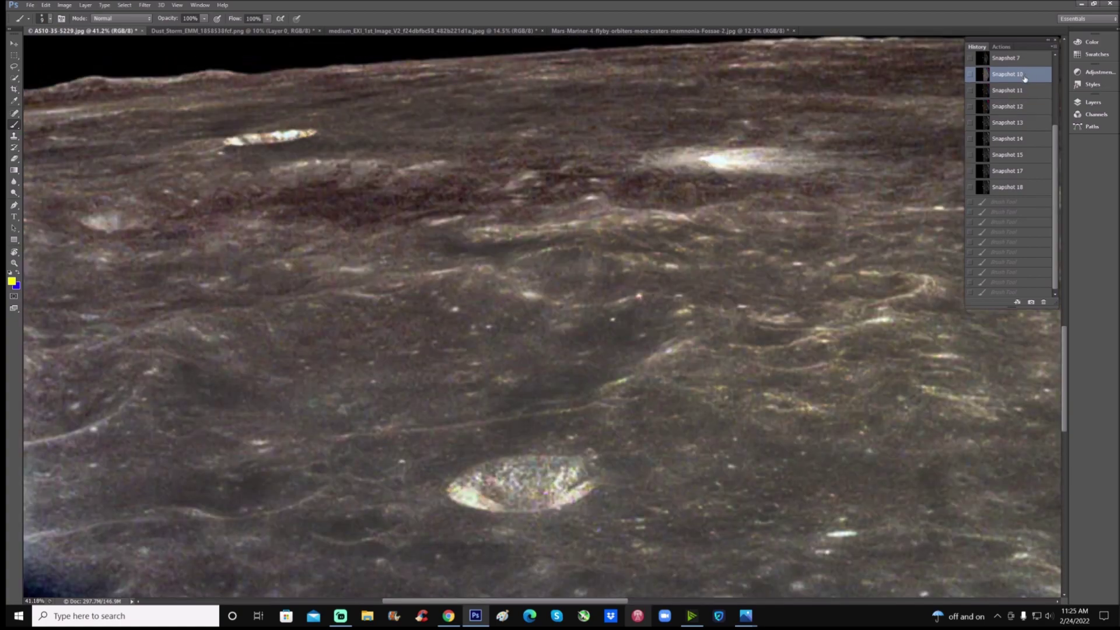
pyautogui.scroll(2, 980, 137)
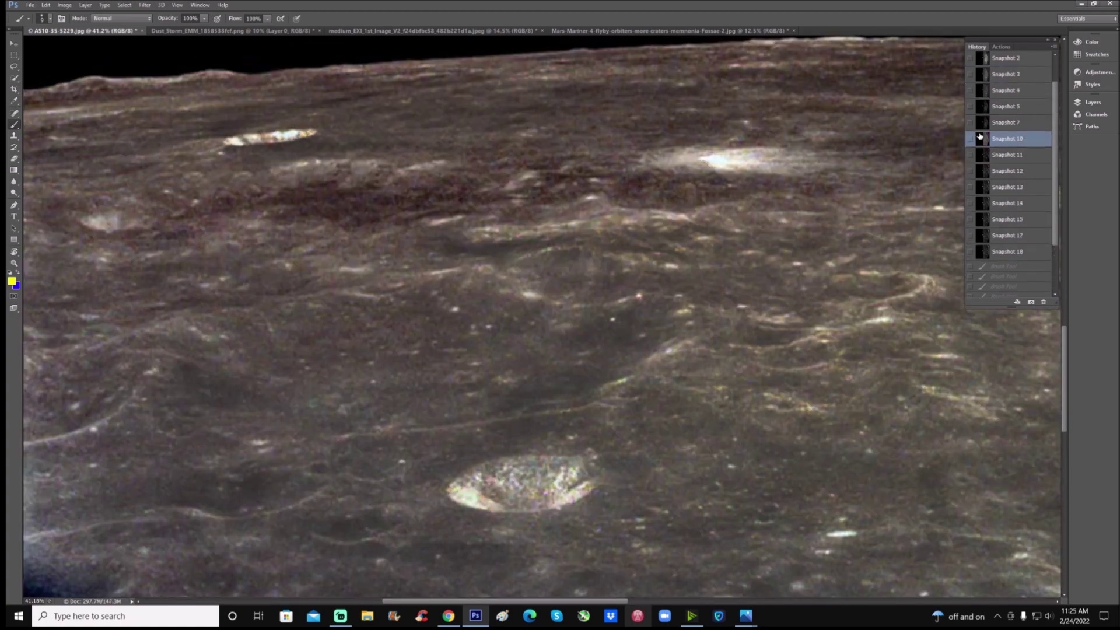
pyautogui.click(1012, 122)
pyautogui.click(1006, 89)
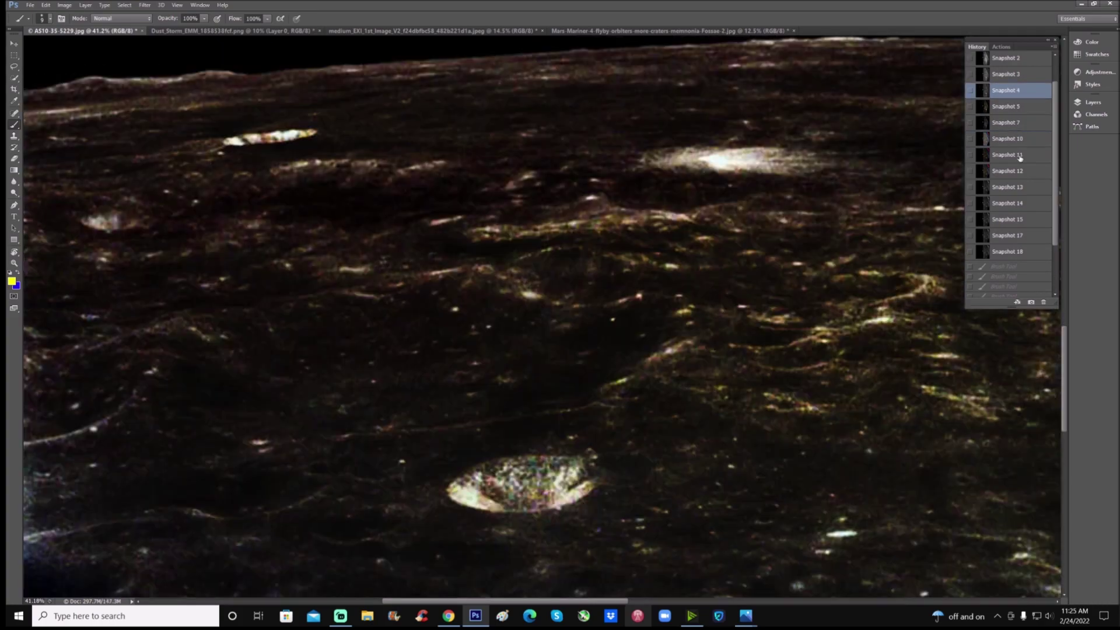
pyautogui.click(1021, 155)
pyautogui.click(1026, 90)
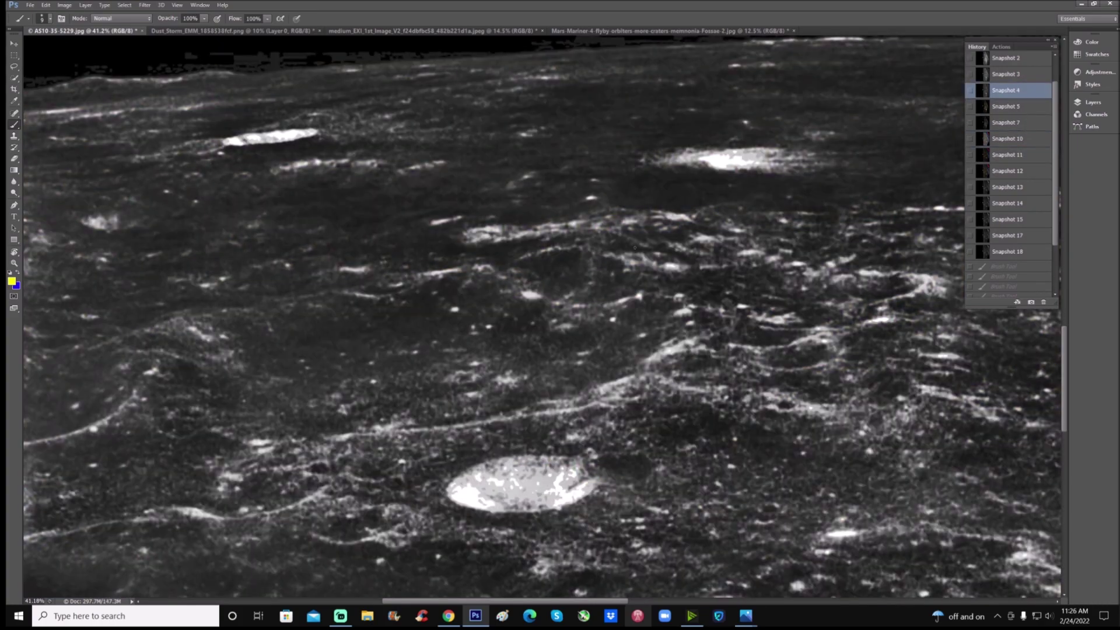
# Circle the small formation up and to the left of the bright crater, and trace its curved rim and the round feature inside.
pyautogui.moveTo(382, 250)
pyautogui.mouseDown()
pyautogui.moveTo(308, 264)
pyautogui.moveTo(343, 329)
pyautogui.moveTo(441, 299)
pyautogui.moveTo(420, 249)
pyautogui.moveTo(372, 245)
pyautogui.moveTo(376, 288)
pyautogui.moveTo(405, 281)
pyautogui.moveTo(379, 275)
pyautogui.moveTo(404, 283)
pyautogui.moveTo(461, 270)
pyautogui.mouseUp()
pyautogui.moveTo(350, 292); pyautogui.dragTo(337, 288)
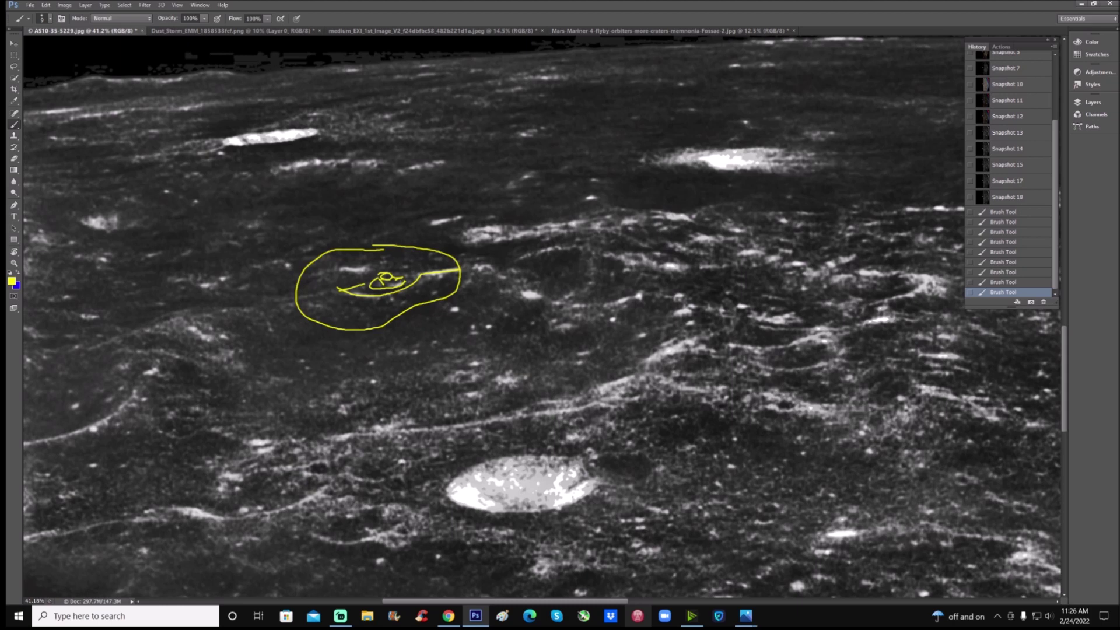
pyautogui.moveTo(400, 273); pyautogui.dragTo(422, 271)
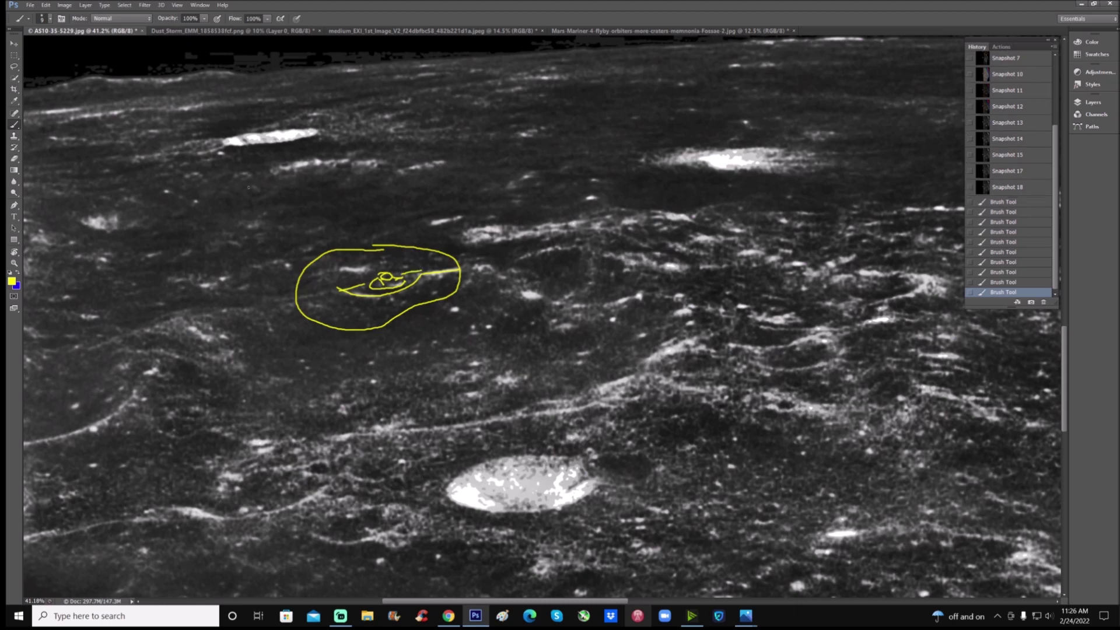
# Circle the bright ridge near the horizon with a wavy line beneath it, and circle the adjacent elongated bright crater with an arrow pointing at it.
pyautogui.moveTo(297, 151)
pyautogui.mouseDown()
pyautogui.moveTo(258, 167)
pyautogui.moveTo(284, 187)
pyautogui.moveTo(354, 188)
pyautogui.moveTo(431, 169)
pyautogui.moveTo(353, 133)
pyautogui.moveTo(284, 154)
pyautogui.mouseUp()
pyautogui.moveTo(250, 201)
pyautogui.mouseDown()
pyautogui.moveTo(338, 209)
pyautogui.moveTo(664, 164)
pyautogui.mouseUp()
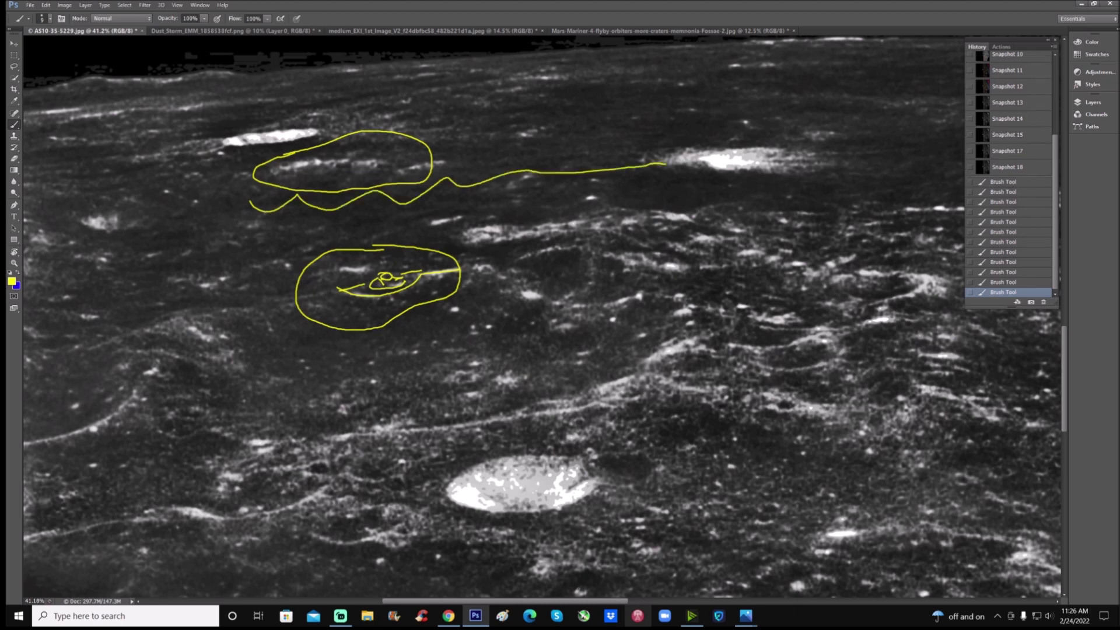
pyautogui.moveTo(577, 601); pyautogui.dragTo(529, 601)
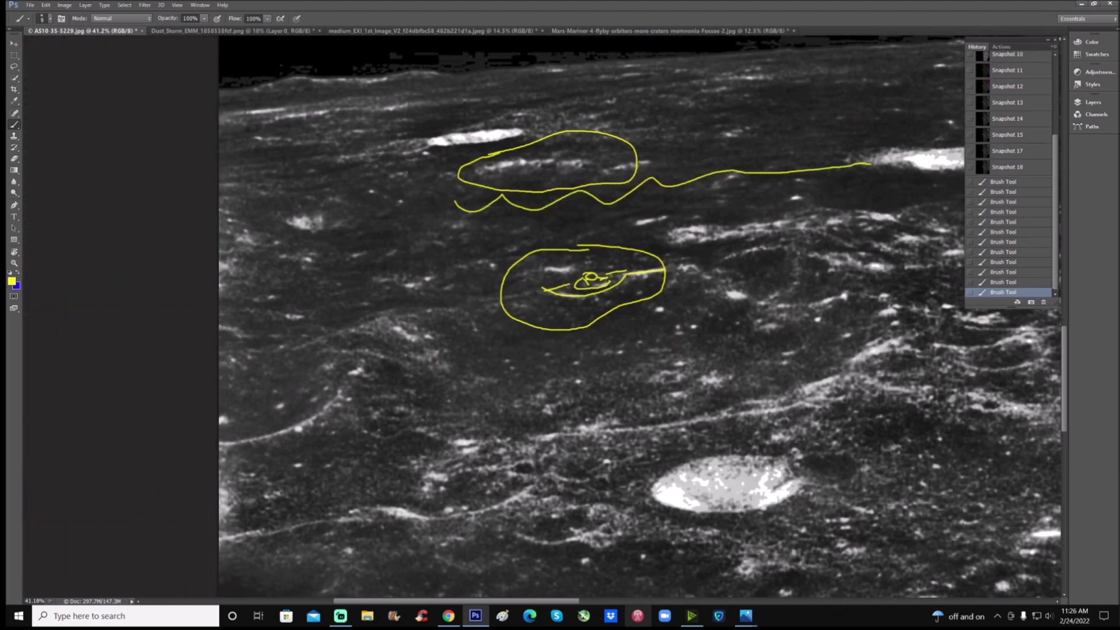
pyautogui.moveTo(416, 119)
pyautogui.mouseDown()
pyautogui.moveTo(298, 166)
pyautogui.moveTo(421, 184)
pyautogui.moveTo(464, 154)
pyautogui.moveTo(533, 138)
pyautogui.moveTo(468, 107)
pyautogui.moveTo(383, 128)
pyautogui.moveTo(502, 114)
pyautogui.mouseUp()
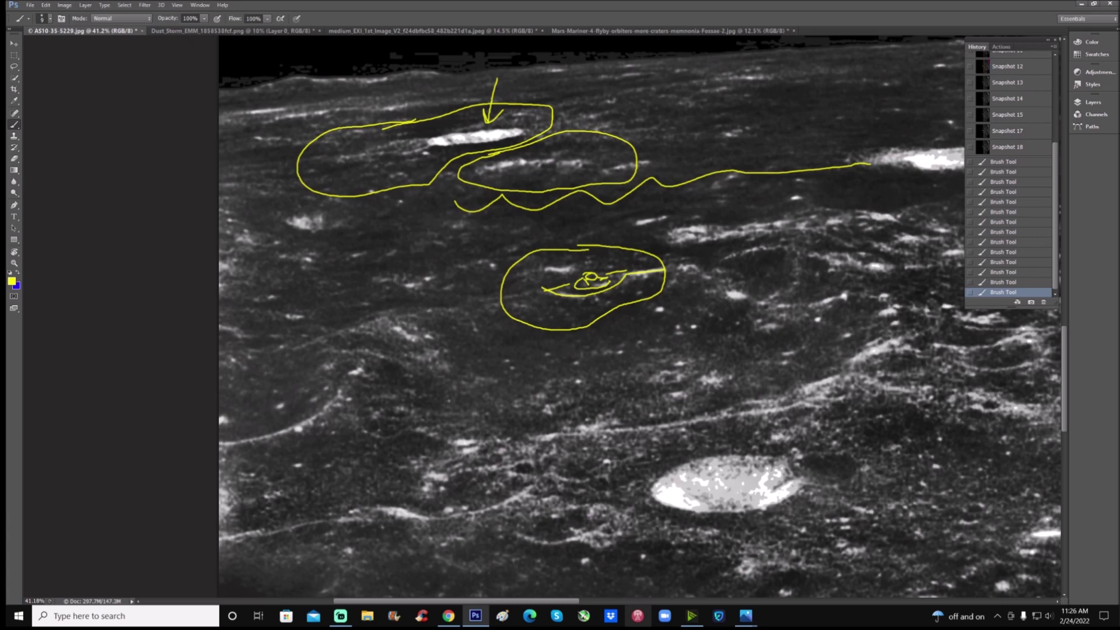
# Circle the formation just left of the large bright crater and trace the curved, ribbed structure inside it.
pyautogui.scroll(-3, 487, 313)
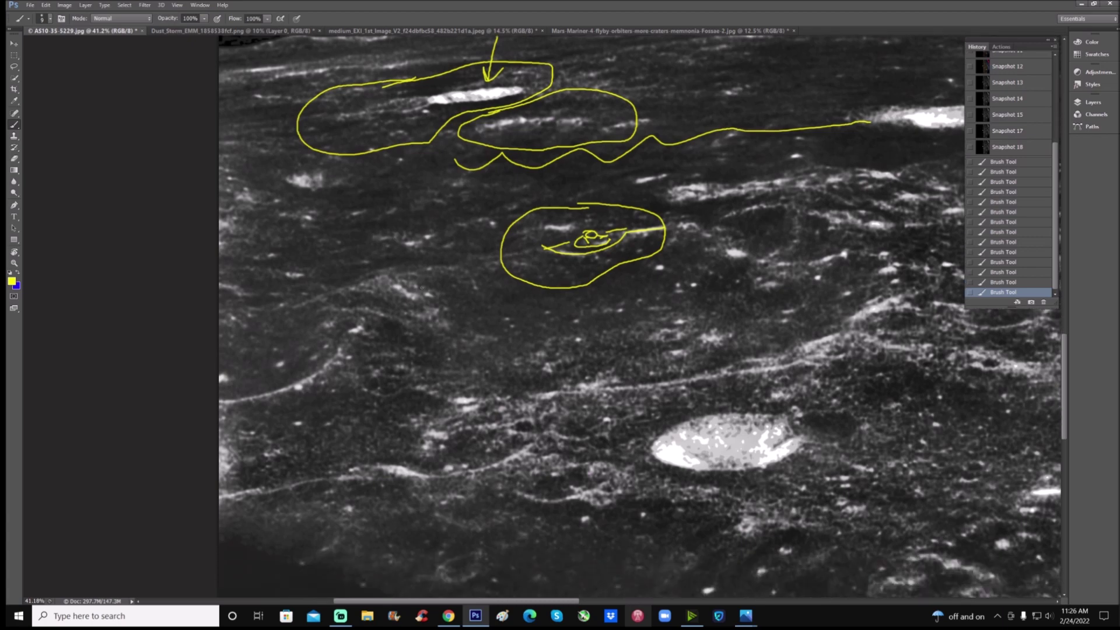
pyautogui.hscroll(8, 502, 612)
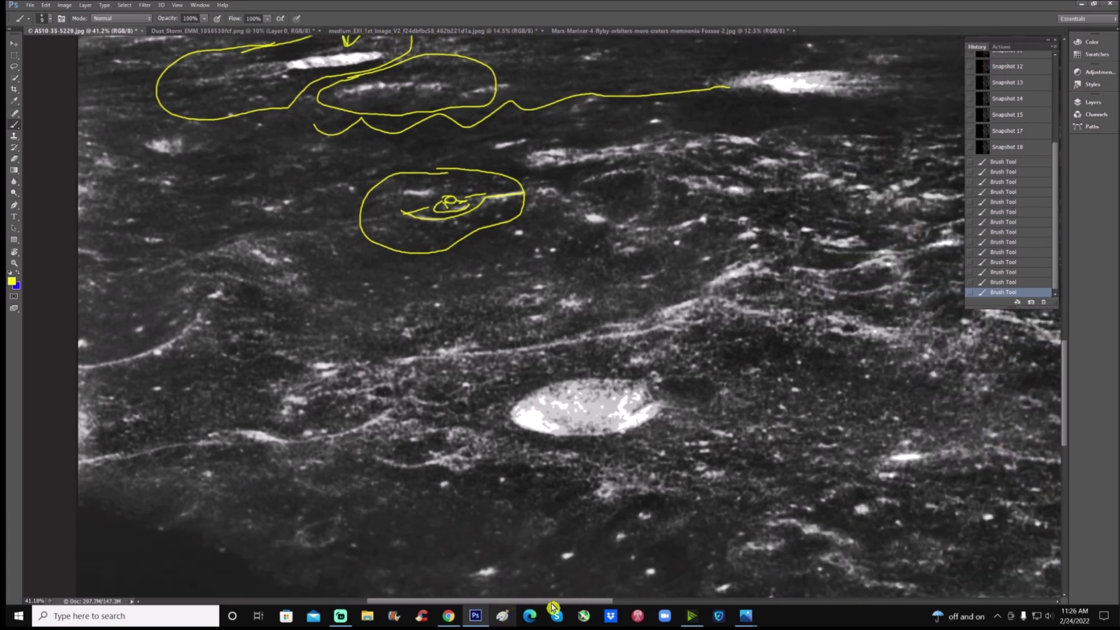
pyautogui.moveTo(369, 398)
pyautogui.mouseDown()
pyautogui.moveTo(345, 399)
pyautogui.moveTo(280, 501)
pyautogui.moveTo(430, 461)
pyautogui.moveTo(350, 386)
pyautogui.mouseUp()
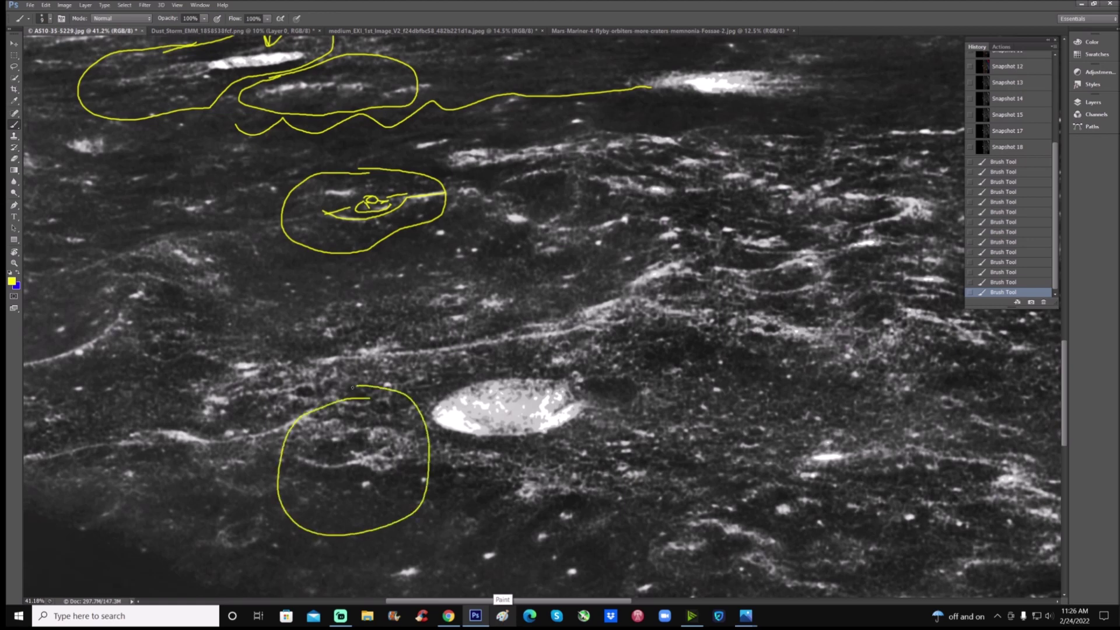
pyautogui.moveTo(296, 442)
pyautogui.mouseDown()
pyautogui.moveTo(372, 475)
pyautogui.moveTo(417, 461)
pyautogui.moveTo(413, 432)
pyautogui.moveTo(358, 424)
pyautogui.moveTo(379, 463)
pyautogui.moveTo(378, 445)
pyautogui.moveTo(397, 456)
pyautogui.mouseUp()
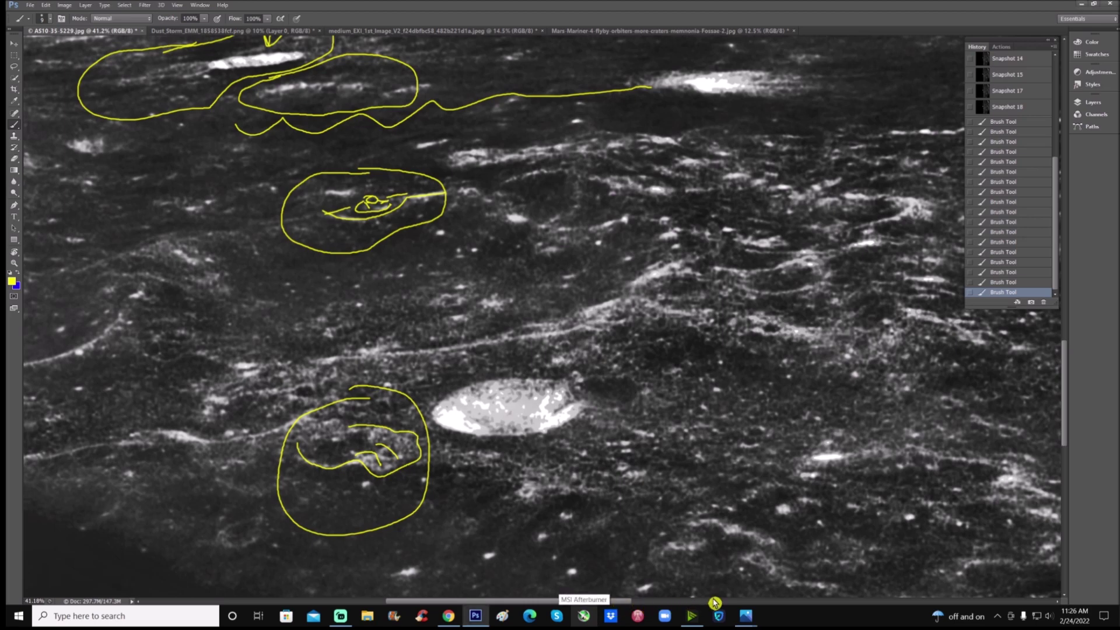
# Circle the wide speckled area just right of the large bright crater and two small spots farther to its right.
pyautogui.hscroll(5, 669, 437)
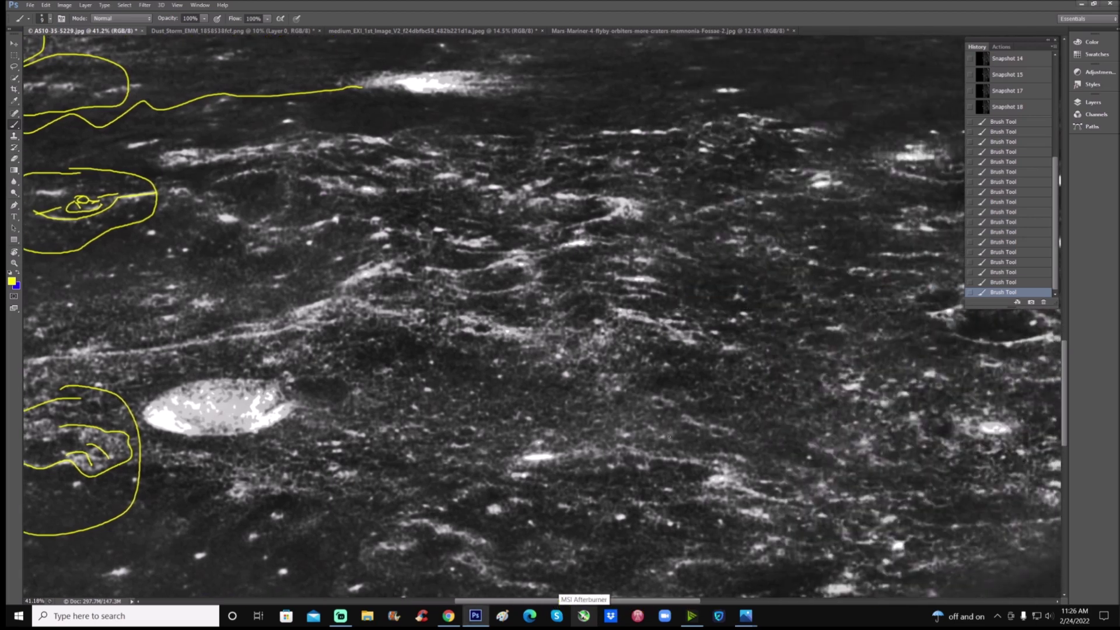
pyautogui.scroll(-2, 669, 437)
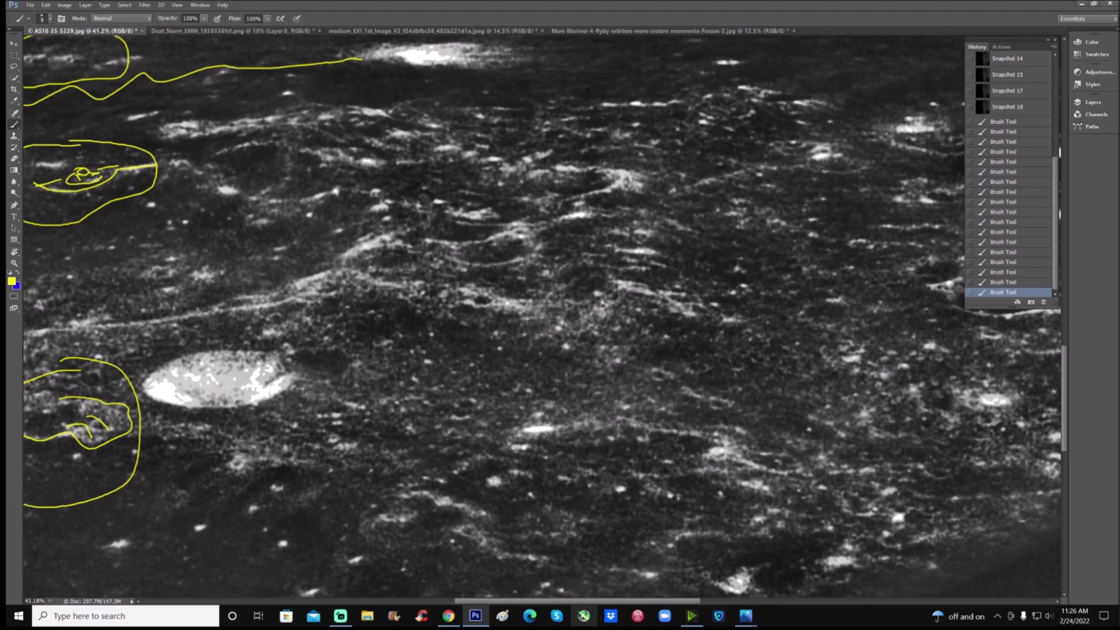
pyautogui.moveTo(668, 359)
pyautogui.mouseDown()
pyautogui.moveTo(641, 387)
pyautogui.moveTo(682, 381)
pyautogui.moveTo(664, 357)
pyautogui.mouseUp()
pyautogui.moveTo(597, 376)
pyautogui.mouseDown()
pyautogui.moveTo(571, 394)
pyautogui.moveTo(602, 412)
pyautogui.moveTo(602, 382)
pyautogui.mouseUp()
pyautogui.moveTo(447, 361)
pyautogui.mouseDown()
pyautogui.moveTo(308, 378)
pyautogui.moveTo(297, 437)
pyautogui.moveTo(448, 440)
pyautogui.moveTo(486, 373)
pyautogui.moveTo(453, 363)
pyautogui.mouseUp()
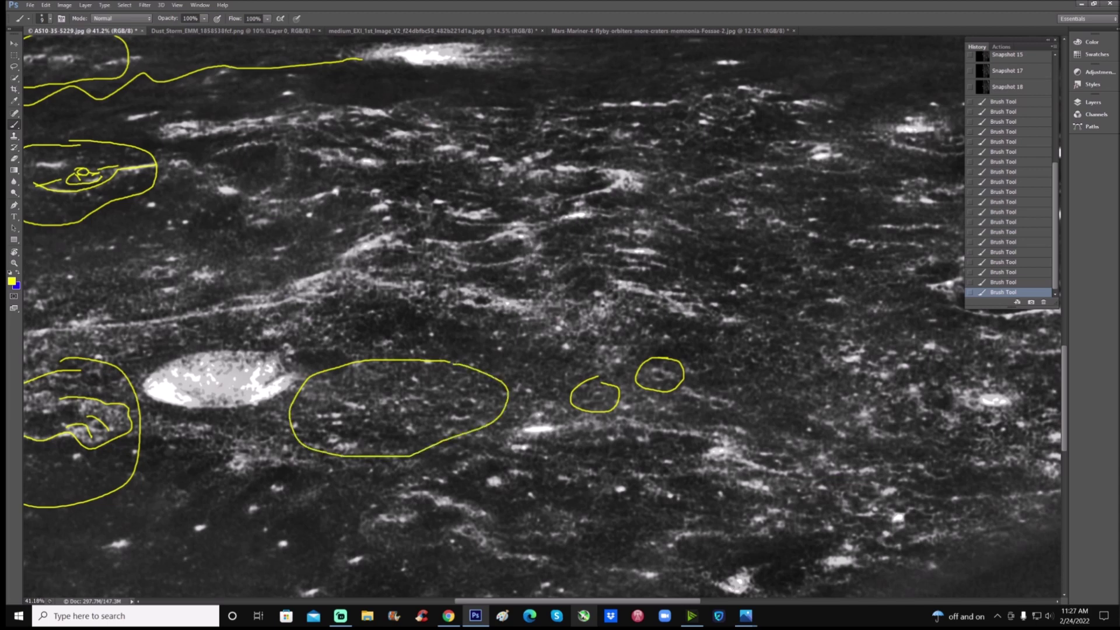
# Circle the dark-floored crater on the right of the terrain and the small formation beside it, and bracket the crater's upper inner edge.
pyautogui.moveTo(691, 601); pyautogui.dragTo(779, 601)
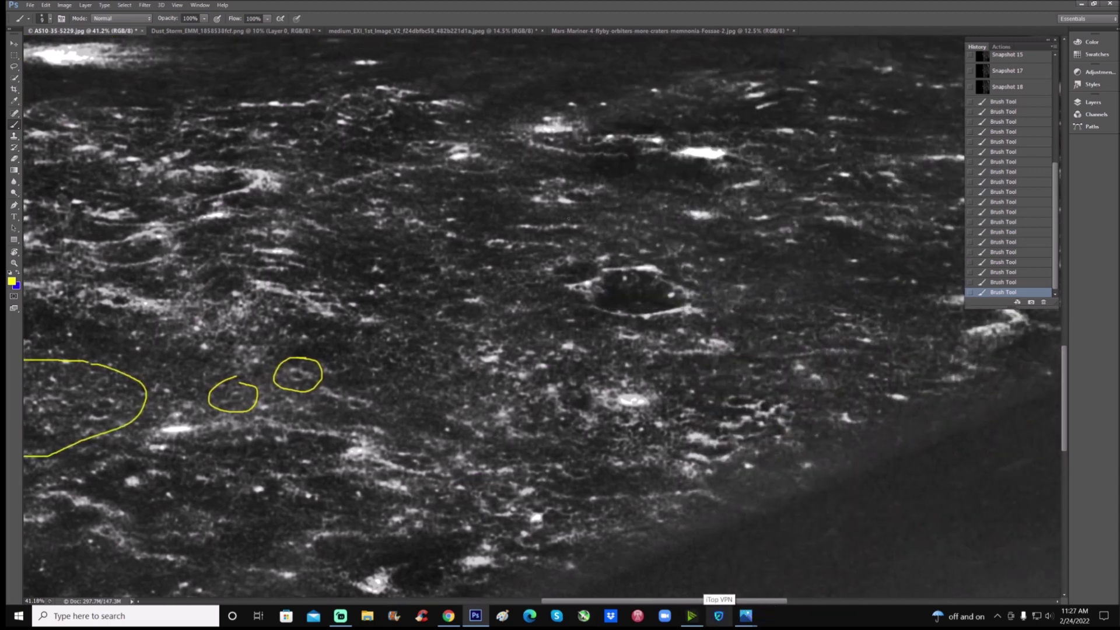
pyautogui.moveTo(556, 247)
pyautogui.mouseDown()
pyautogui.moveTo(543, 284)
pyautogui.moveTo(579, 262)
pyautogui.moveTo(547, 245)
pyautogui.moveTo(627, 241)
pyautogui.moveTo(733, 286)
pyautogui.moveTo(677, 338)
pyautogui.moveTo(567, 310)
pyautogui.moveTo(605, 272)
pyautogui.moveTo(656, 282)
pyautogui.mouseUp()
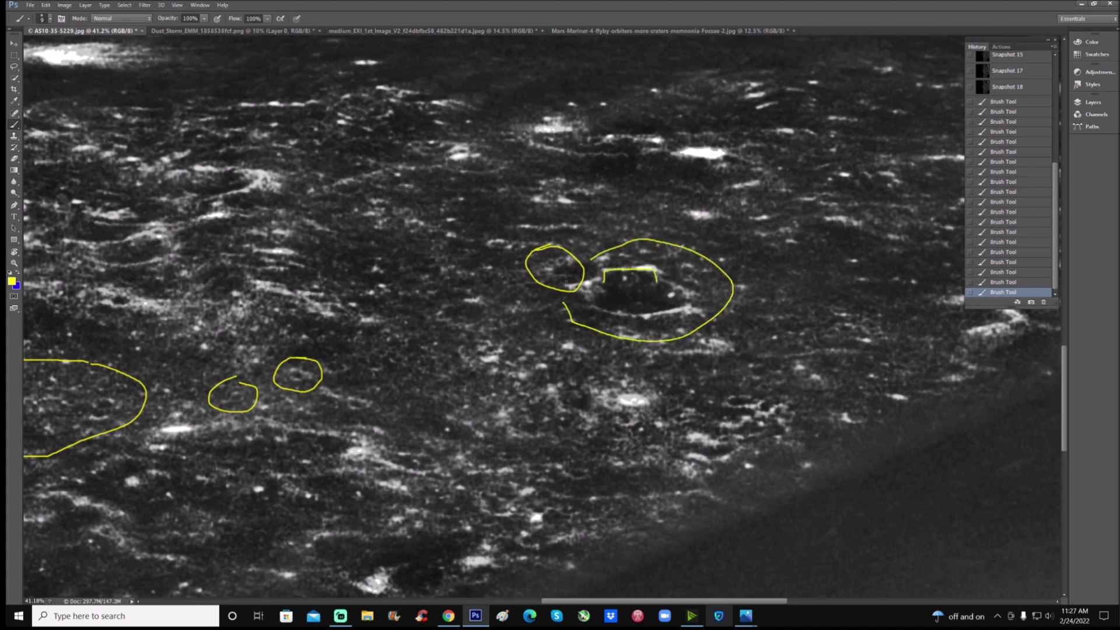
# Circle the large ridged area up and to the right of the bright crater.
pyautogui.scroll(1, 485, 338)
pyautogui.moveTo(653, 601); pyautogui.dragTo(553, 598)
pyautogui.scroll(5, 554, 597)
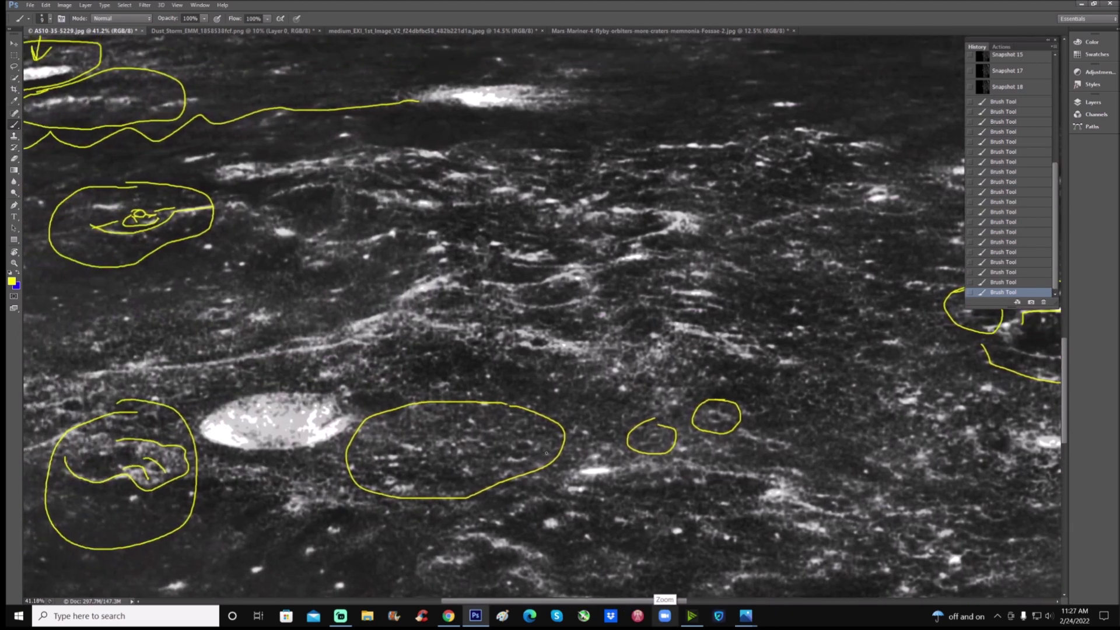
pyautogui.moveTo(547, 196)
pyautogui.mouseDown()
pyautogui.moveTo(402, 181)
pyautogui.moveTo(339, 198)
pyautogui.moveTo(347, 294)
pyautogui.moveTo(413, 388)
pyautogui.moveTo(548, 442)
pyautogui.moveTo(736, 381)
pyautogui.moveTo(776, 285)
pyautogui.moveTo(659, 217)
pyautogui.moveTo(535, 194)
pyautogui.mouseUp()
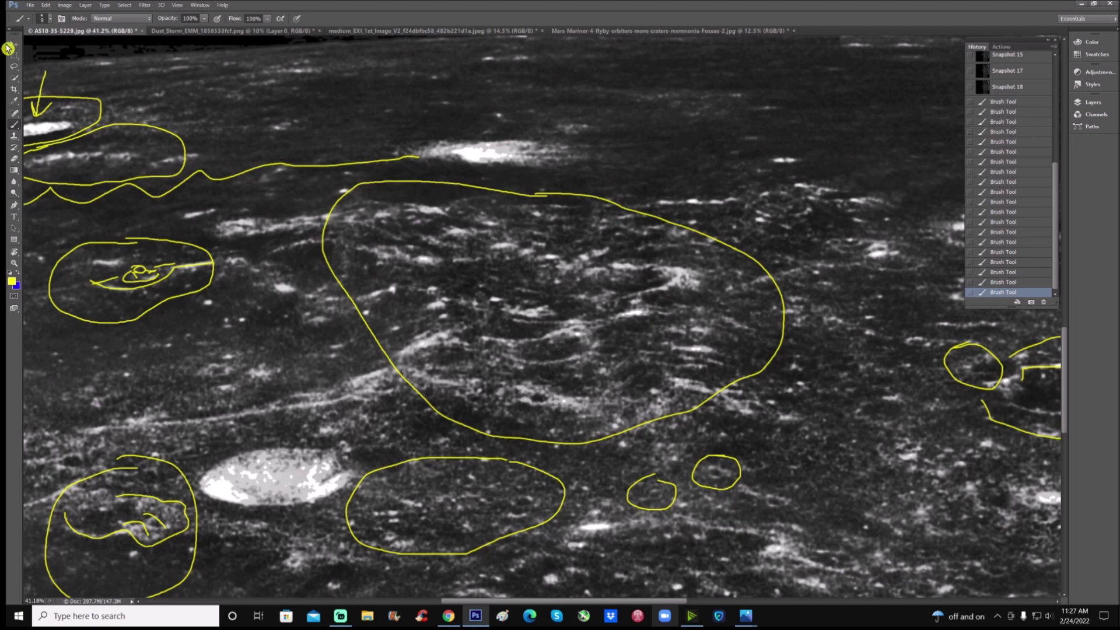
# Examine the ridges inside the large circled area close up and in relation to the surrounding terrain.
pyautogui.click(15, 263)
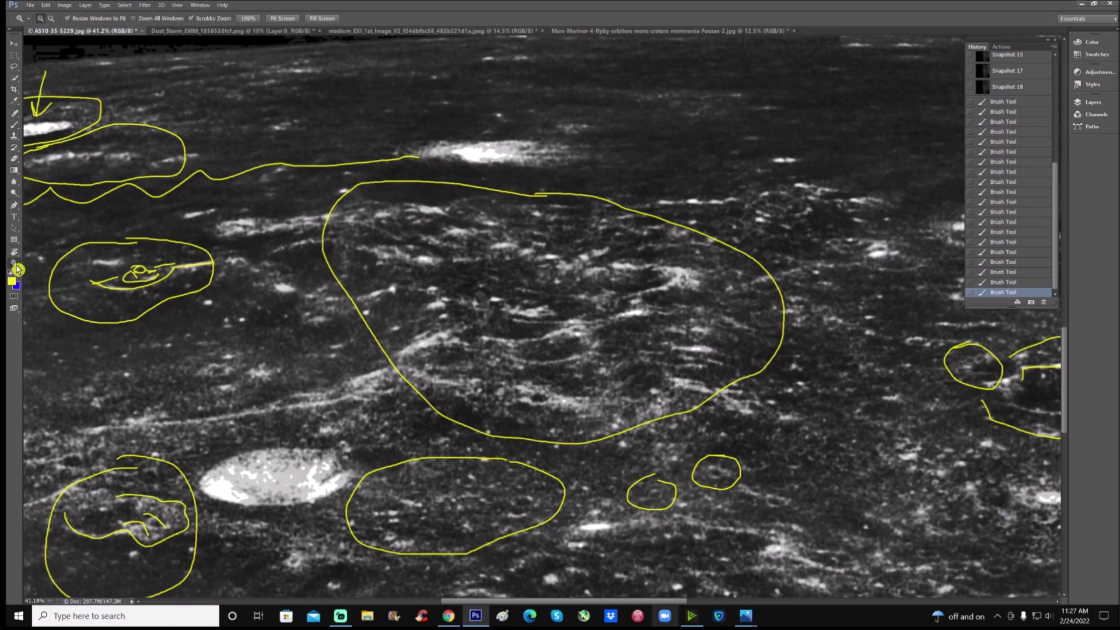
pyautogui.moveTo(535, 268); pyautogui.dragTo(582, 214)
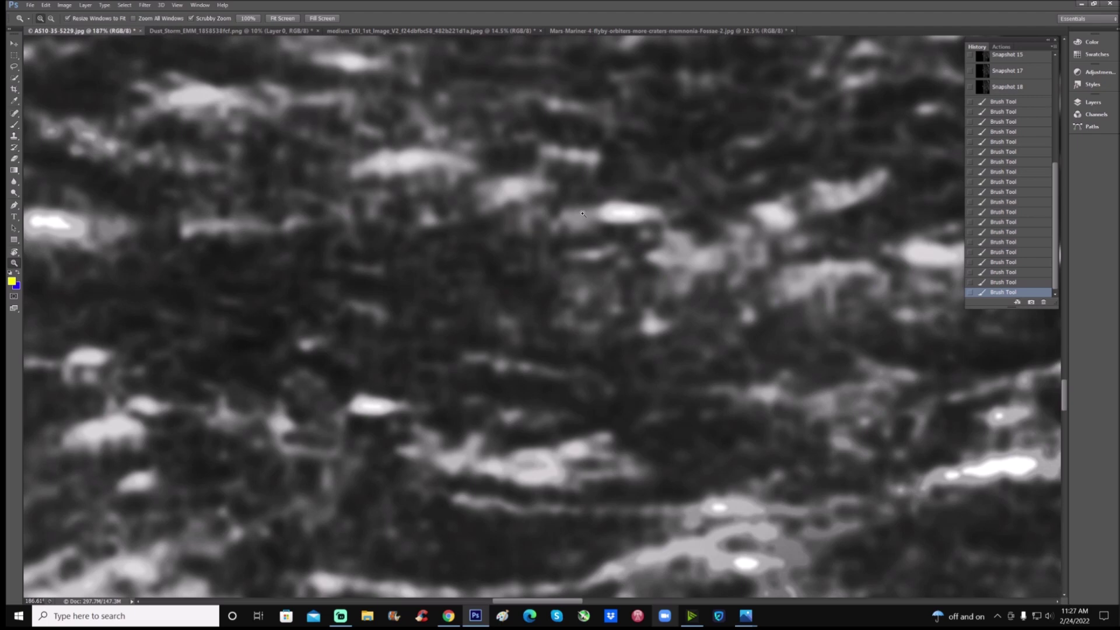
pyautogui.moveTo(571, 245); pyautogui.dragTo(543, 268)
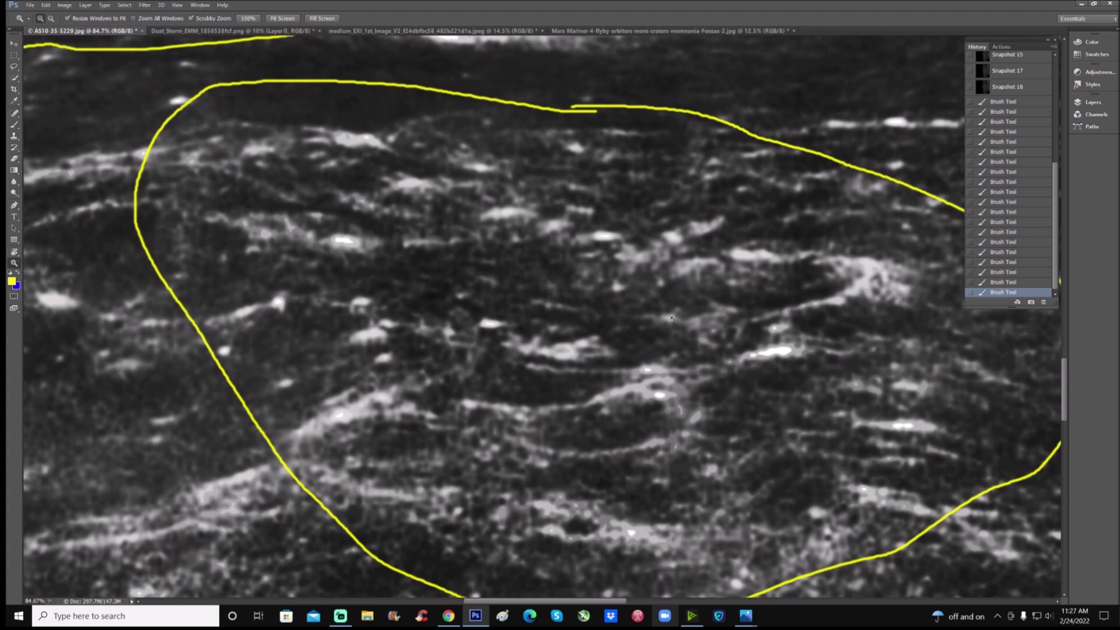
pyautogui.scroll(-5, 748, 374)
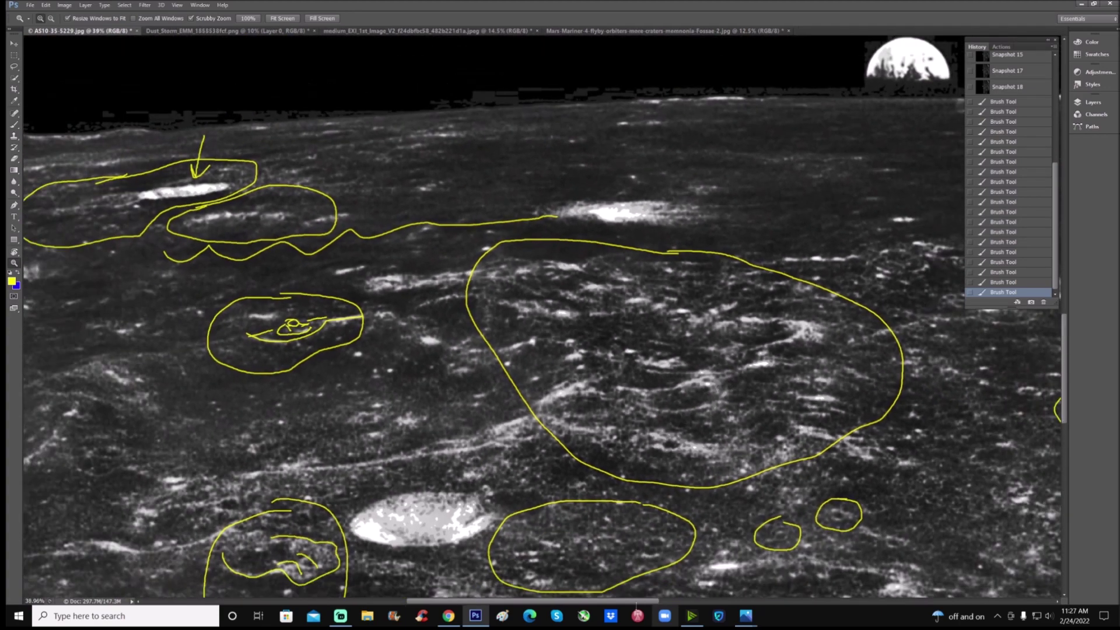
pyautogui.moveTo(637, 604); pyautogui.dragTo(673, 603)
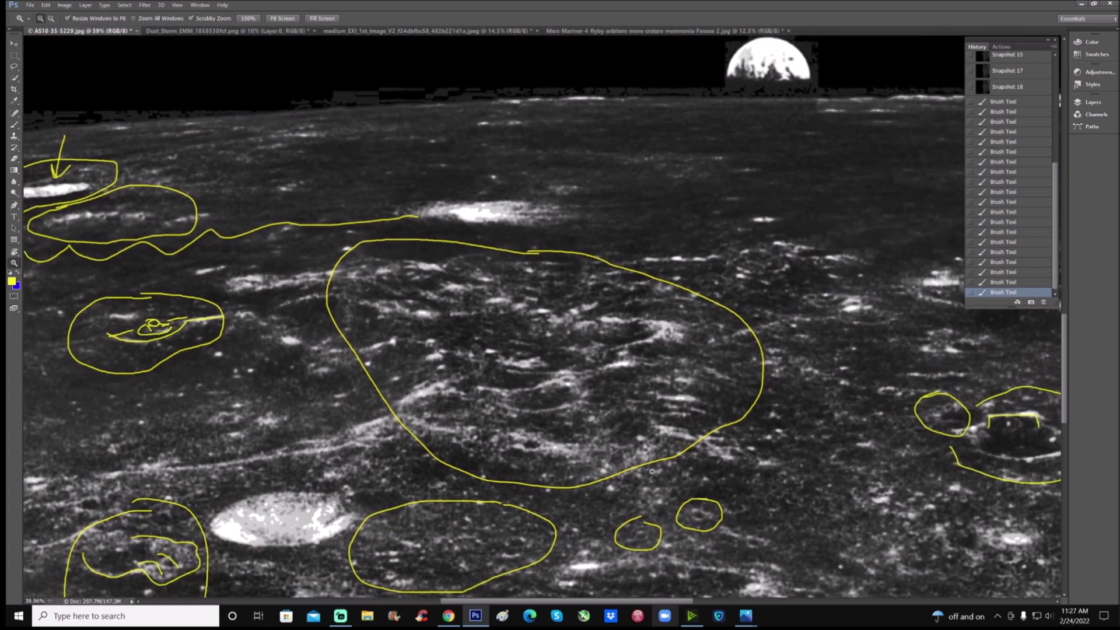
pyautogui.scroll(3, 674, 442)
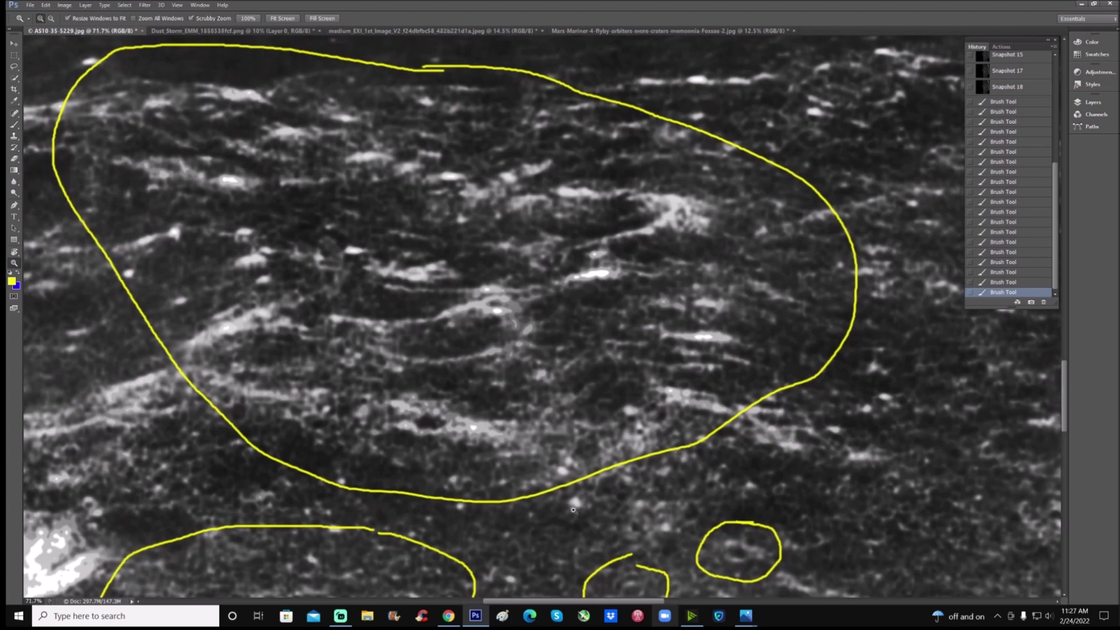
# Compare the ridged area in Snapshots 12, 11, 10 and 13.
pyautogui.scroll(4, 992, 178)
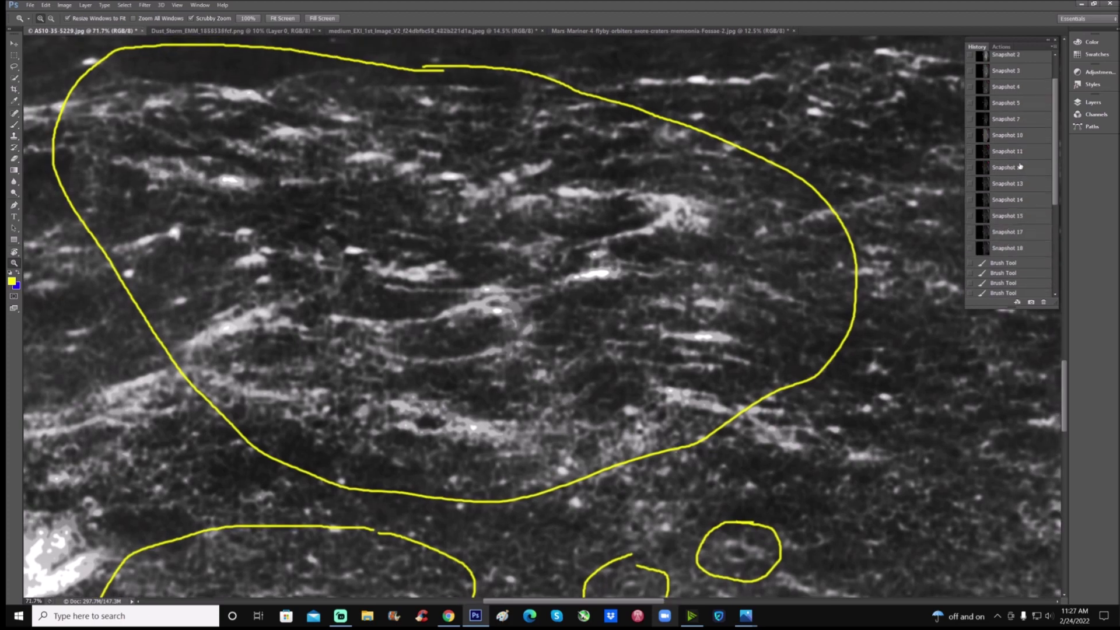
pyautogui.click(1029, 169)
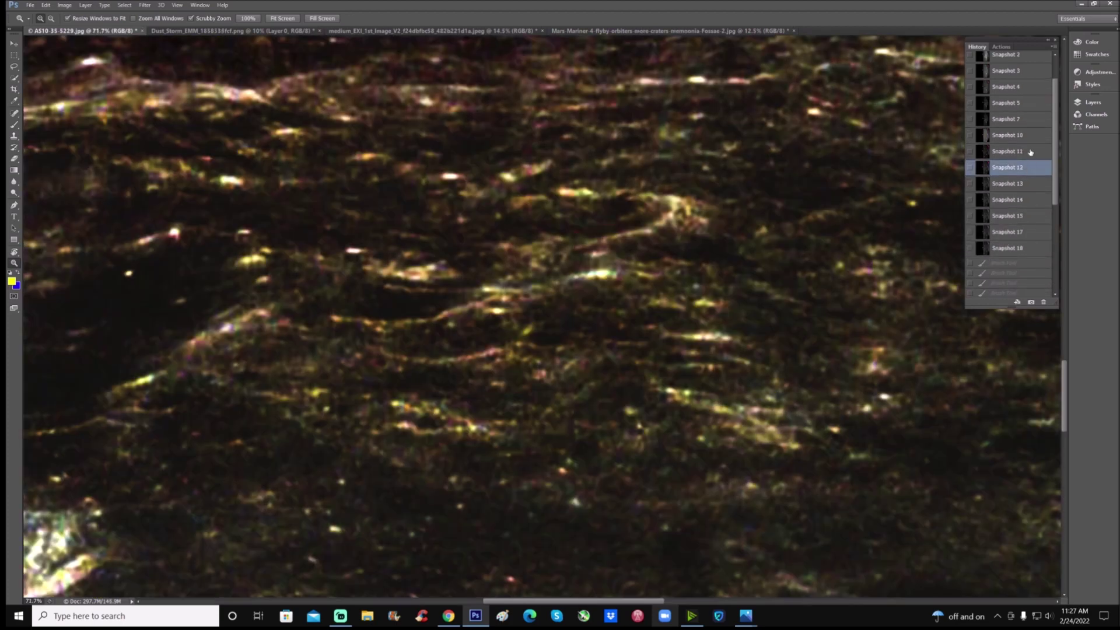
pyautogui.click(1030, 152)
pyautogui.click(1030, 153)
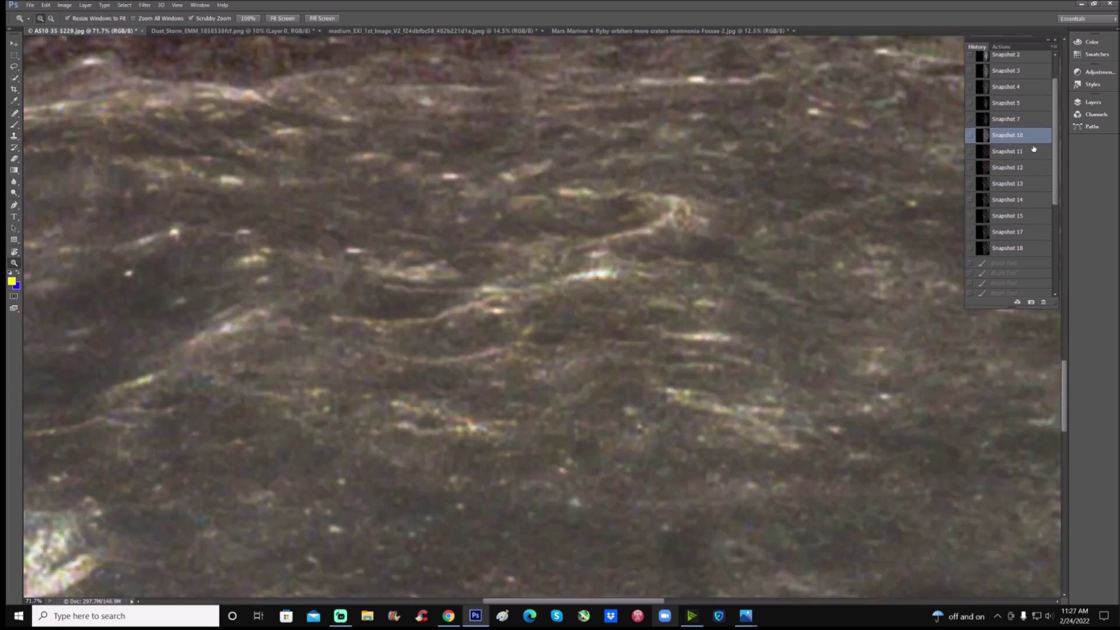
pyautogui.click(1032, 168)
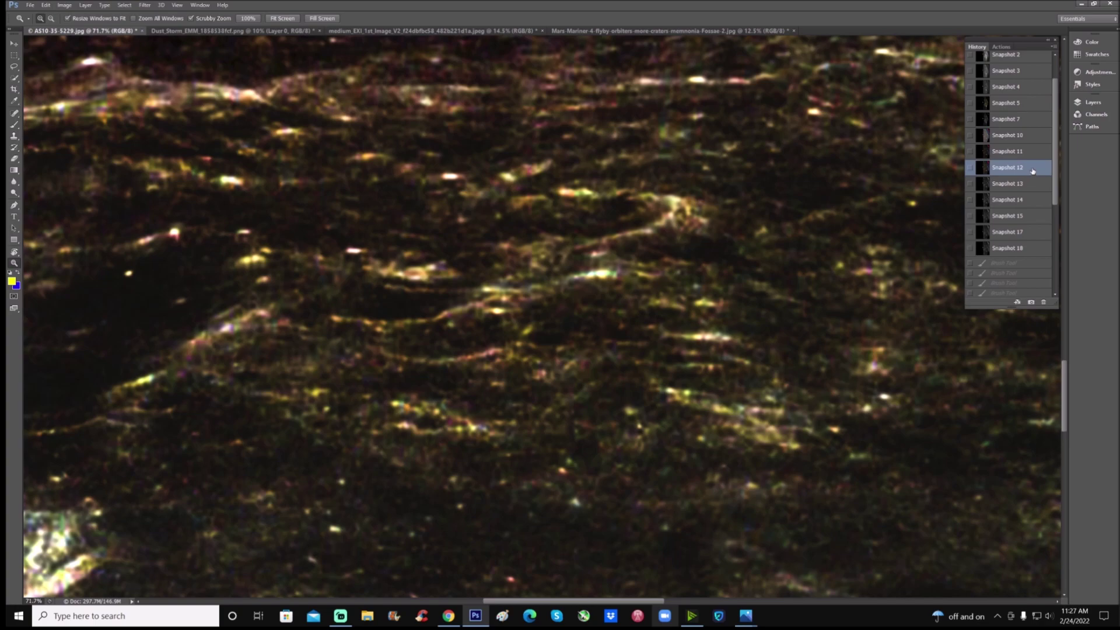
pyautogui.click(1032, 186)
# Compare the whole image in Snapshots 13, 14 and 15, and set it to Snapshot 18.
pyautogui.moveTo(611, 219); pyautogui.dragTo(582, 257)
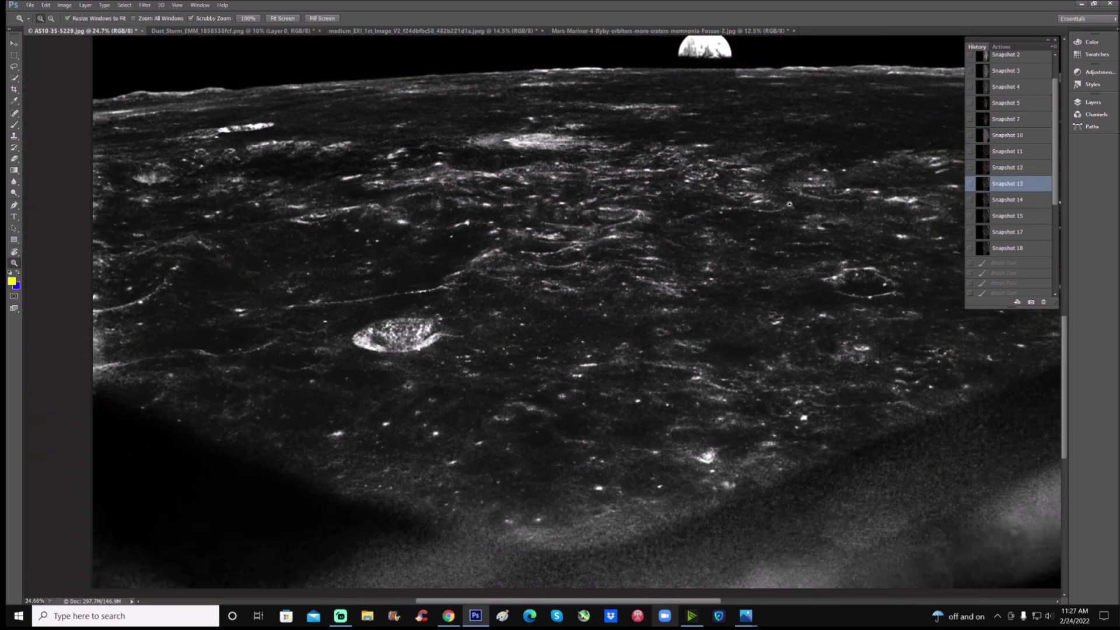
pyautogui.click(1011, 200)
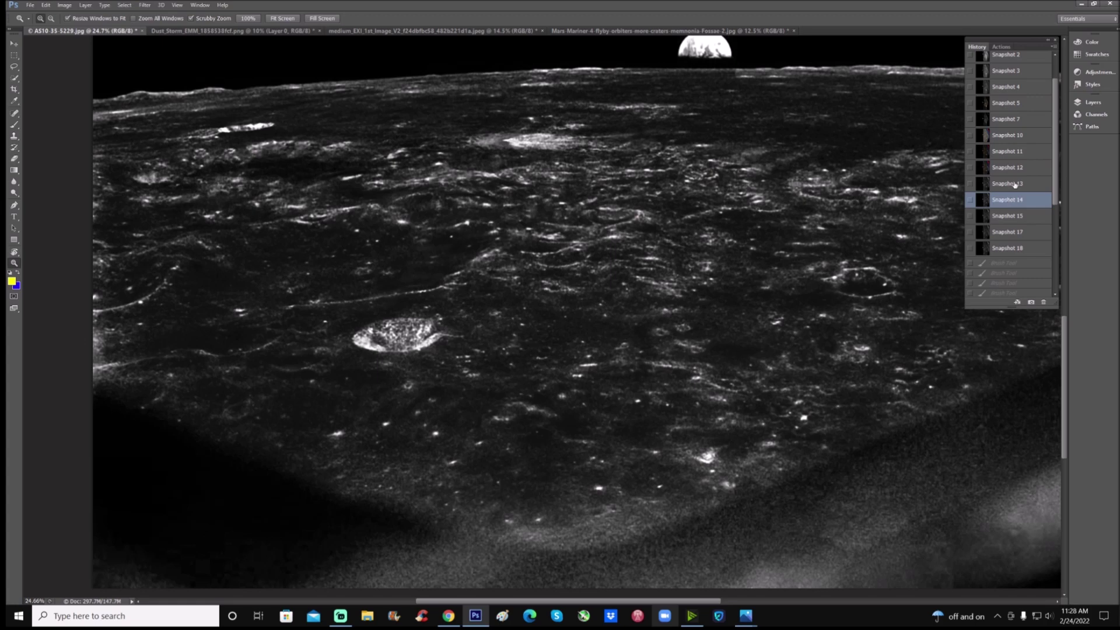
pyautogui.click(1014, 185)
pyautogui.click(1014, 203)
pyautogui.click(1011, 216)
pyautogui.click(1007, 248)
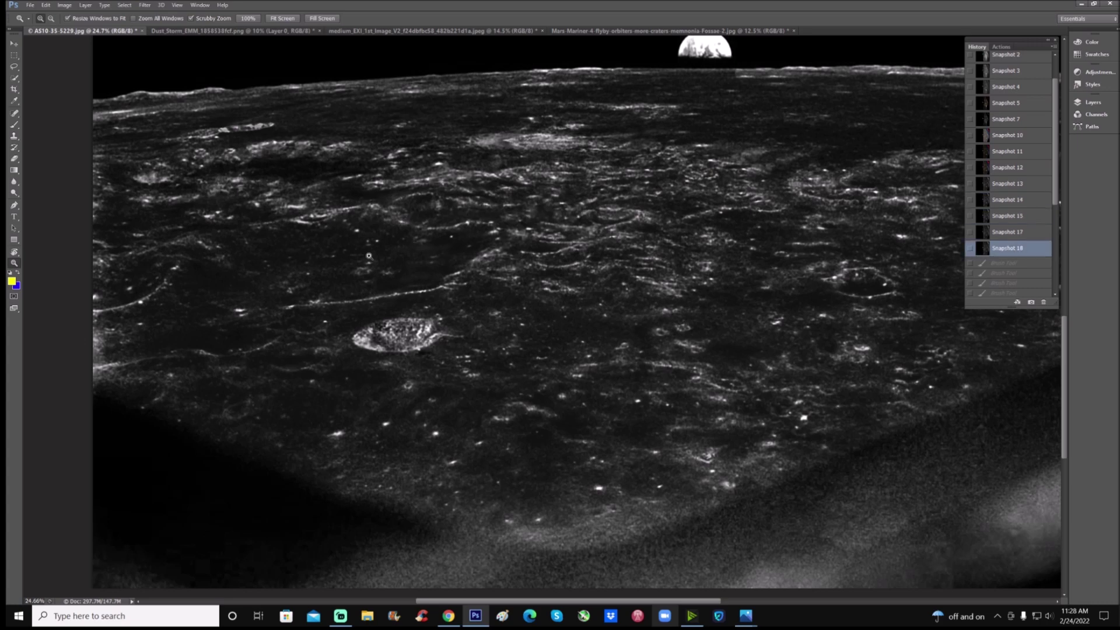
# Circle the large bright crater with the yellow brush and draw a squared bracket over its textured interior.
pyautogui.click(14, 124)
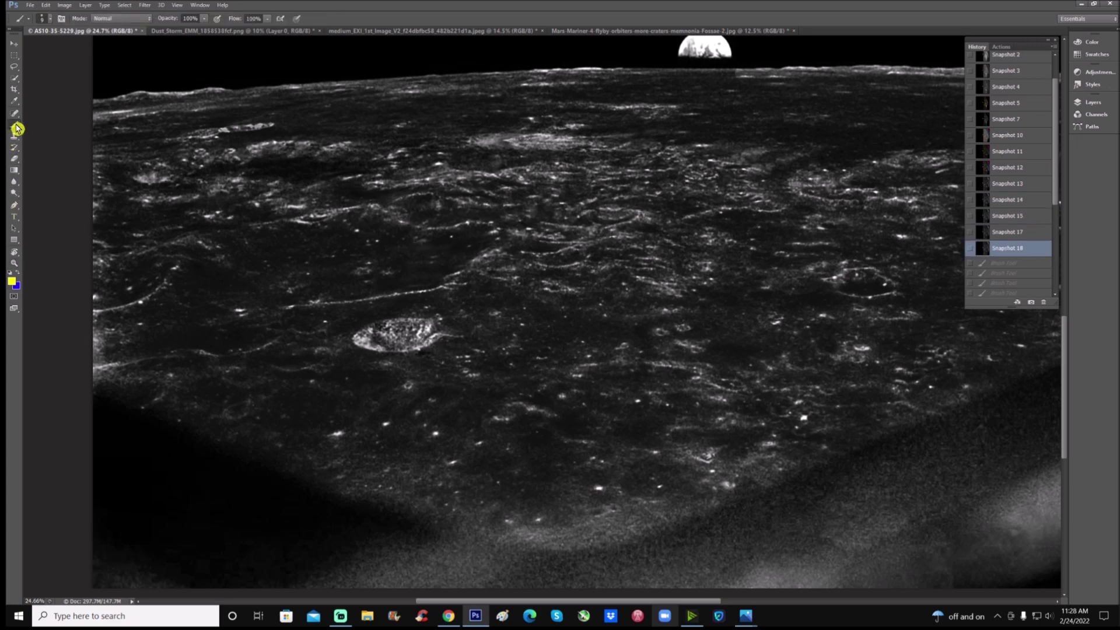
pyautogui.moveTo(355, 304)
pyautogui.mouseDown()
pyautogui.moveTo(425, 372)
pyautogui.moveTo(409, 298)
pyautogui.moveTo(359, 304)
pyautogui.mouseUp()
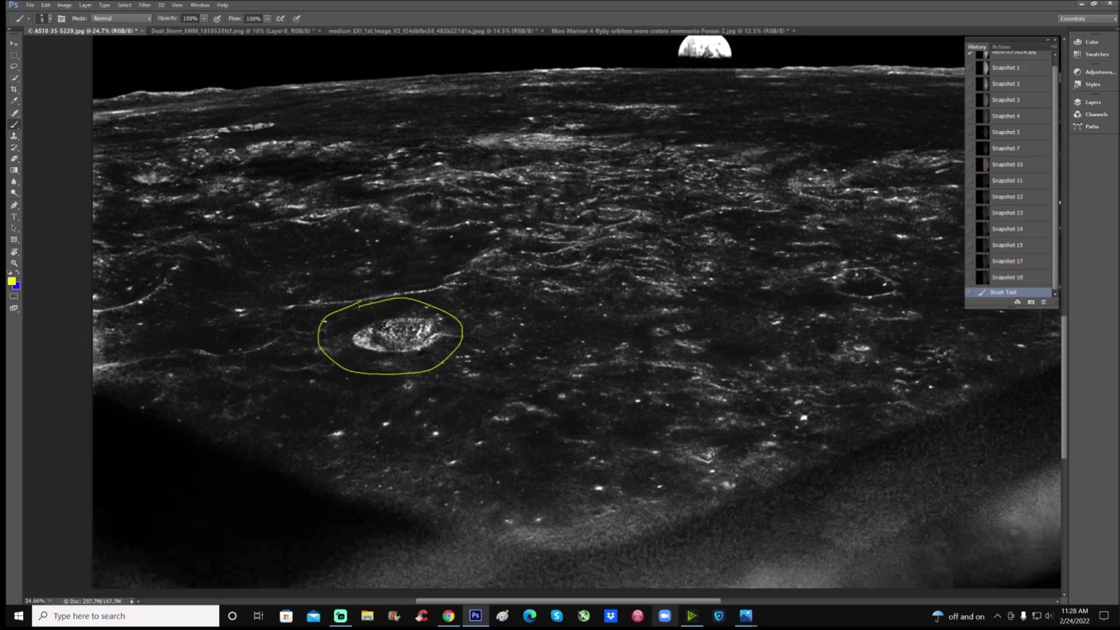
pyautogui.hscroll(-5, 591, 594)
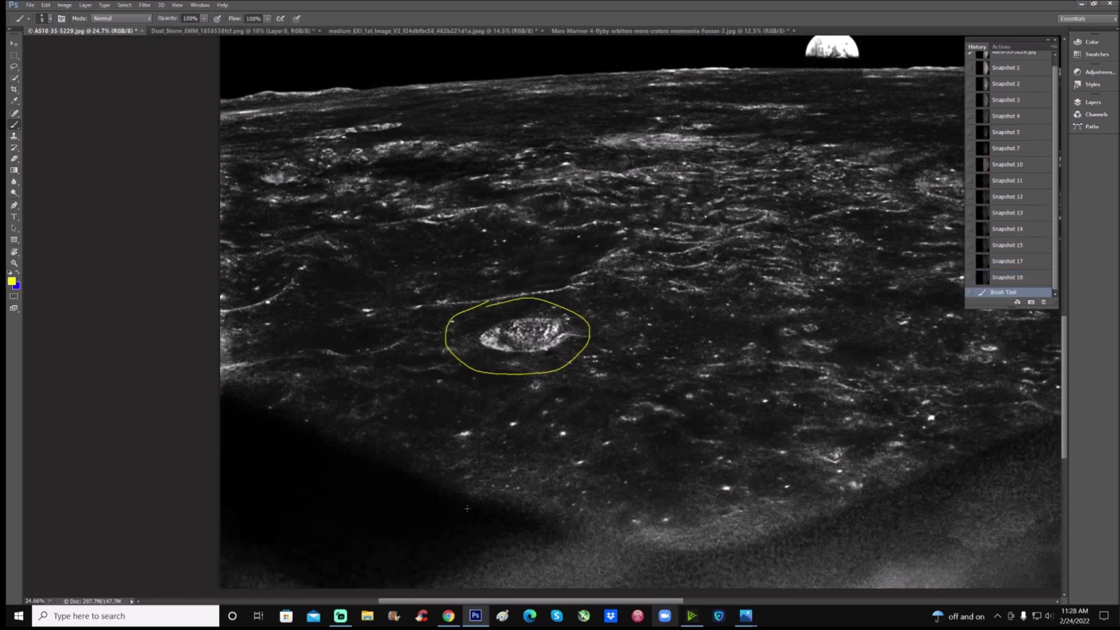
pyautogui.hotkey('ctrl', '+')
pyautogui.hotkey('ctrl', '+')
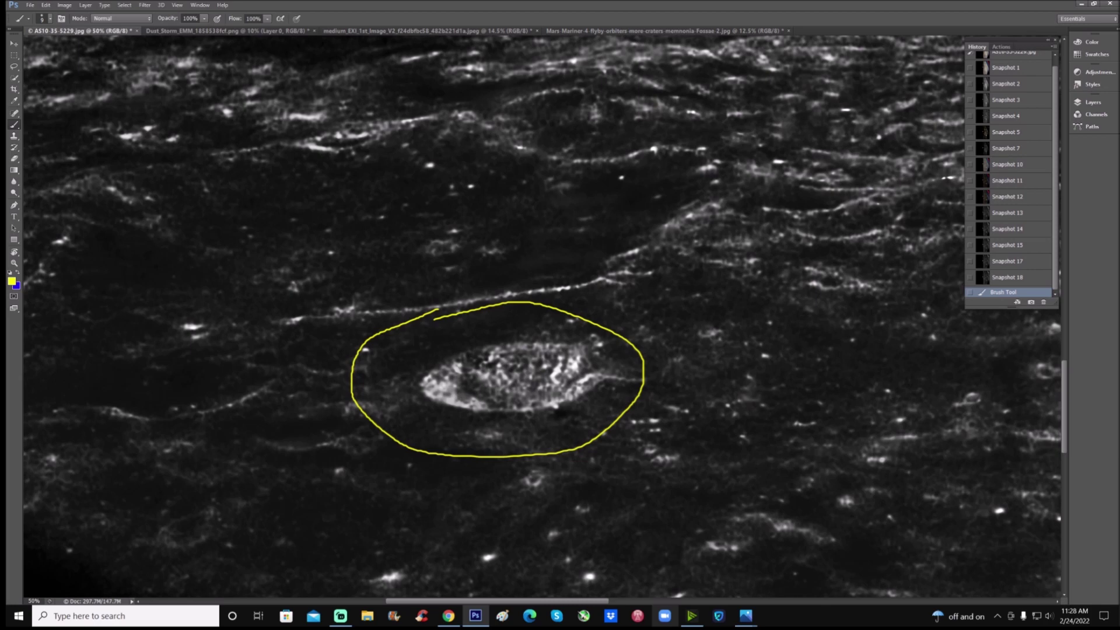
pyautogui.moveTo(457, 399)
pyautogui.mouseDown()
pyautogui.moveTo(462, 354)
pyautogui.moveTo(493, 348)
pyautogui.moveTo(568, 349)
pyautogui.moveTo(569, 374)
pyautogui.mouseUp()
# Circle the small curved formation up and to the left of the bright crater, and undo the last two brush strokes.
pyautogui.scroll(2, 568, 374)
pyautogui.moveTo(360, 215)
pyautogui.mouseDown()
pyautogui.moveTo(266, 257)
pyautogui.moveTo(452, 245)
pyautogui.moveTo(341, 222)
pyautogui.mouseUp()
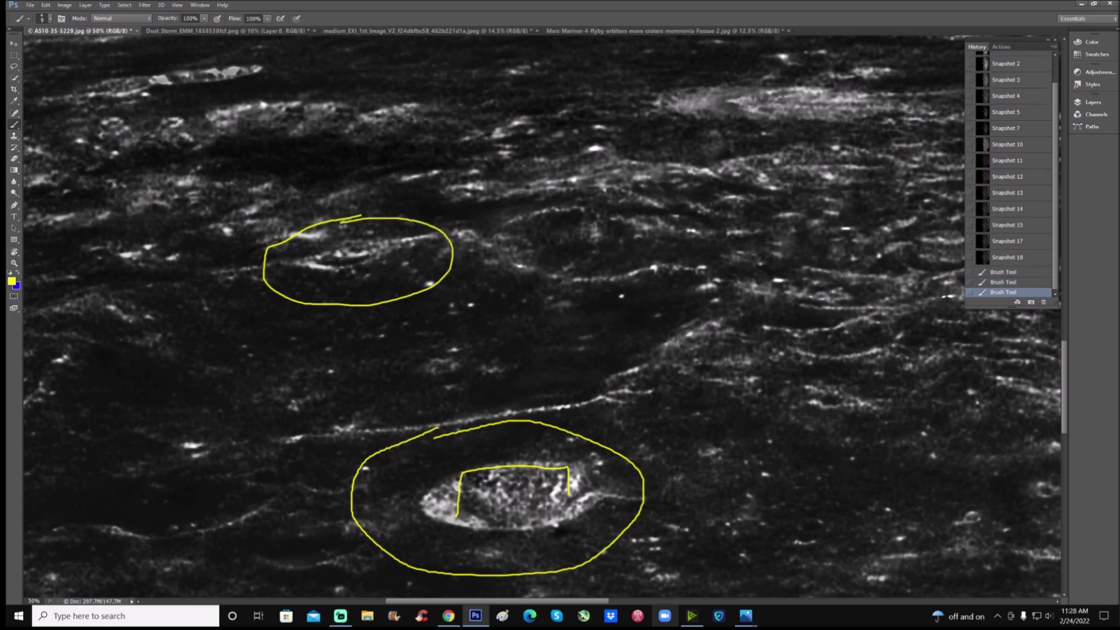
pyautogui.hotkey('ctrl', 'alt', 'z')
pyautogui.hotkey('ctrl', 'alt', 'z')
# Outline the ridged area right of the bright crater, and draw a wider outline that takes in the terrain to its left.
pyautogui.hscroll(5, 587, 555)
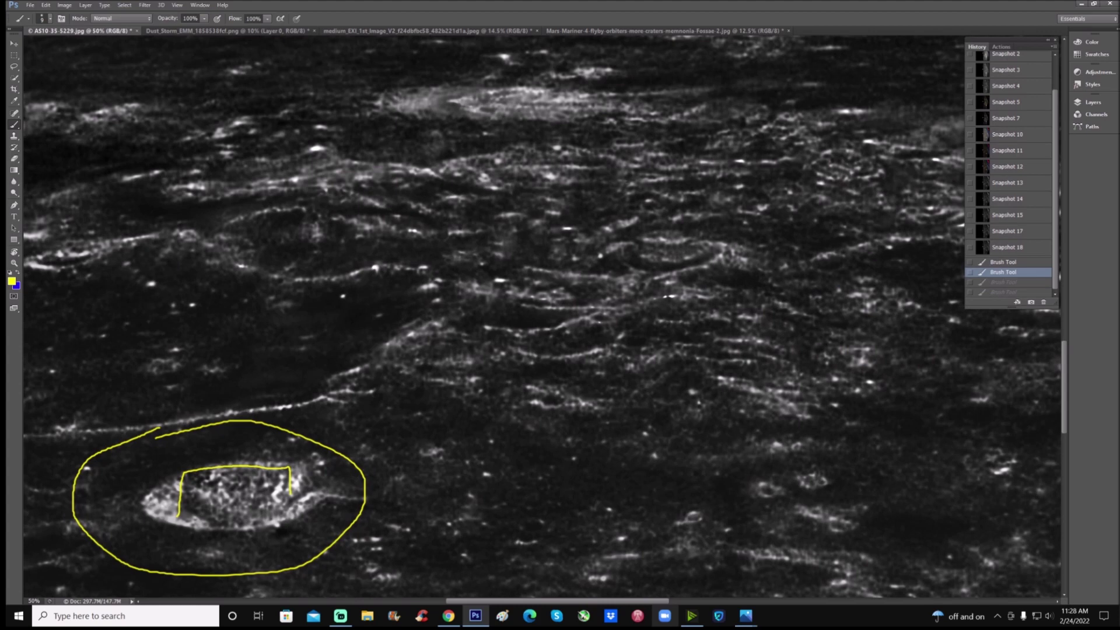
pyautogui.moveTo(621, 181)
pyautogui.mouseDown()
pyautogui.moveTo(339, 123)
pyautogui.moveTo(287, 322)
pyautogui.moveTo(579, 451)
pyautogui.moveTo(793, 325)
pyautogui.moveTo(612, 169)
pyautogui.mouseUp()
pyautogui.moveTo(464, 188)
pyautogui.mouseDown()
pyautogui.moveTo(412, 194)
pyautogui.moveTo(377, 310)
pyautogui.moveTo(438, 397)
pyautogui.moveTo(547, 423)
pyautogui.moveTo(698, 341)
pyautogui.moveTo(800, 265)
pyautogui.moveTo(713, 183)
pyautogui.moveTo(446, 166)
pyautogui.mouseUp()
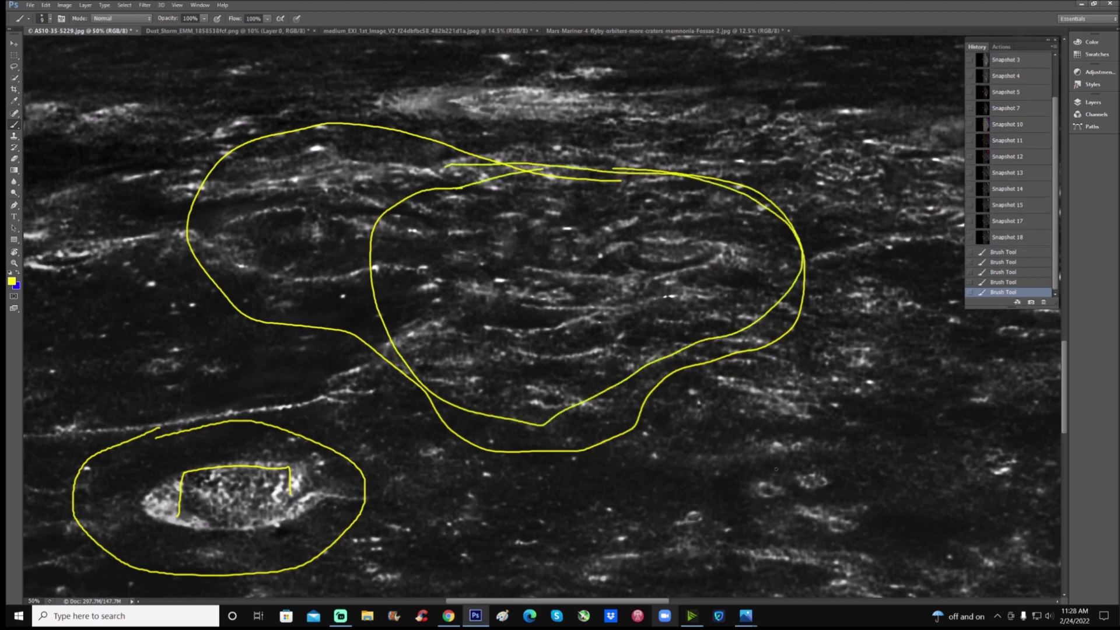
# Compare the image in Snapshots 17 and 18, and set it to Snapshot 18.
pyautogui.click(1033, 222)
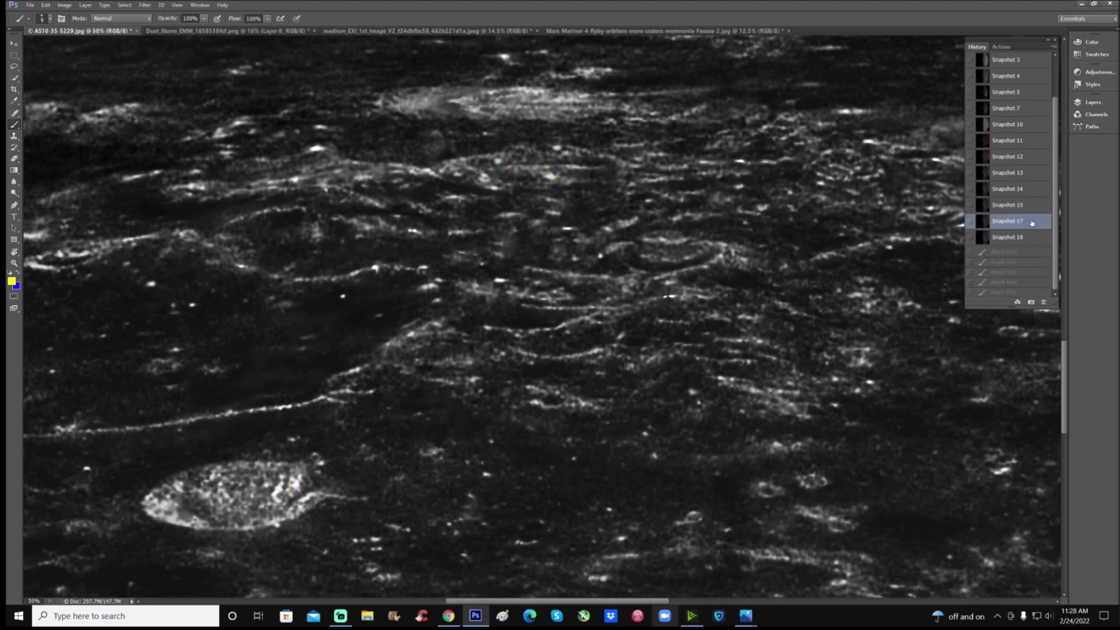
pyautogui.click(1031, 237)
pyautogui.click(1032, 224)
pyautogui.click(1033, 238)
# Circle the round speckled formation right of the ridged area, the adjoining formation, the hazy bright patch beyond it, and the dark-floored crater below.
pyautogui.click(15, 265)
pyautogui.moveTo(530, 270); pyautogui.dragTo(513, 284)
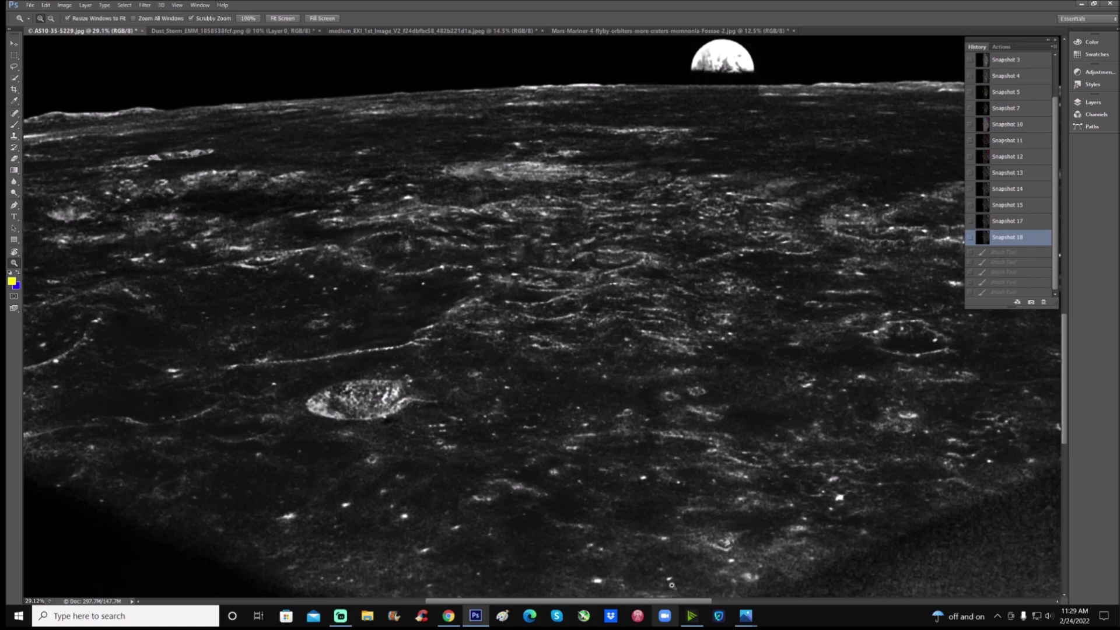
pyautogui.moveTo(682, 601); pyautogui.dragTo(704, 602)
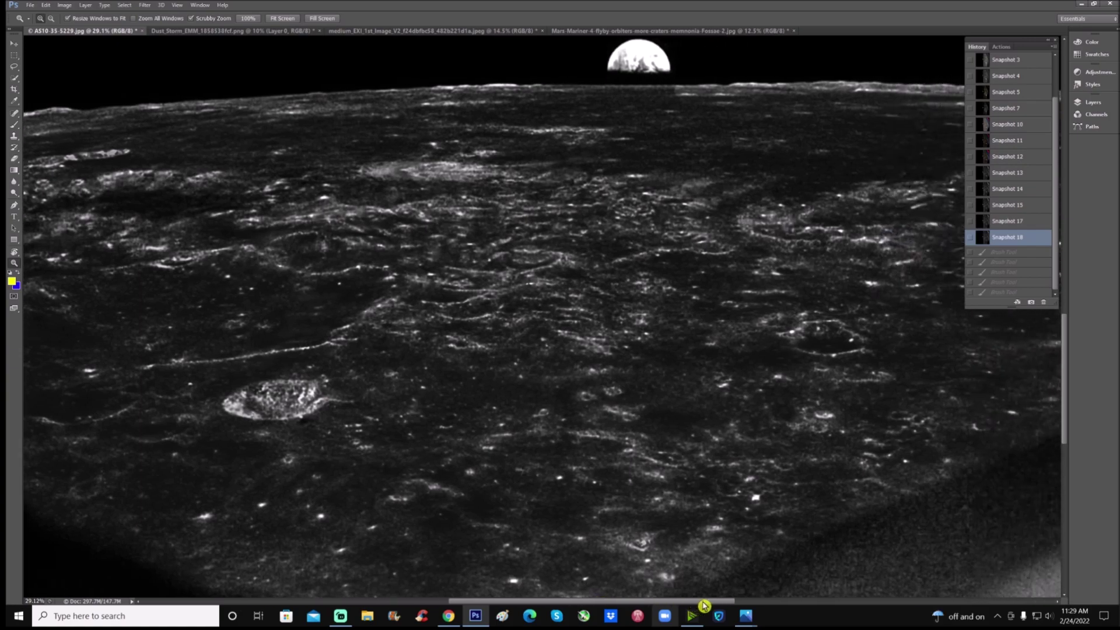
pyautogui.moveTo(758, 240); pyautogui.dragTo(776, 180)
pyautogui.press('b')
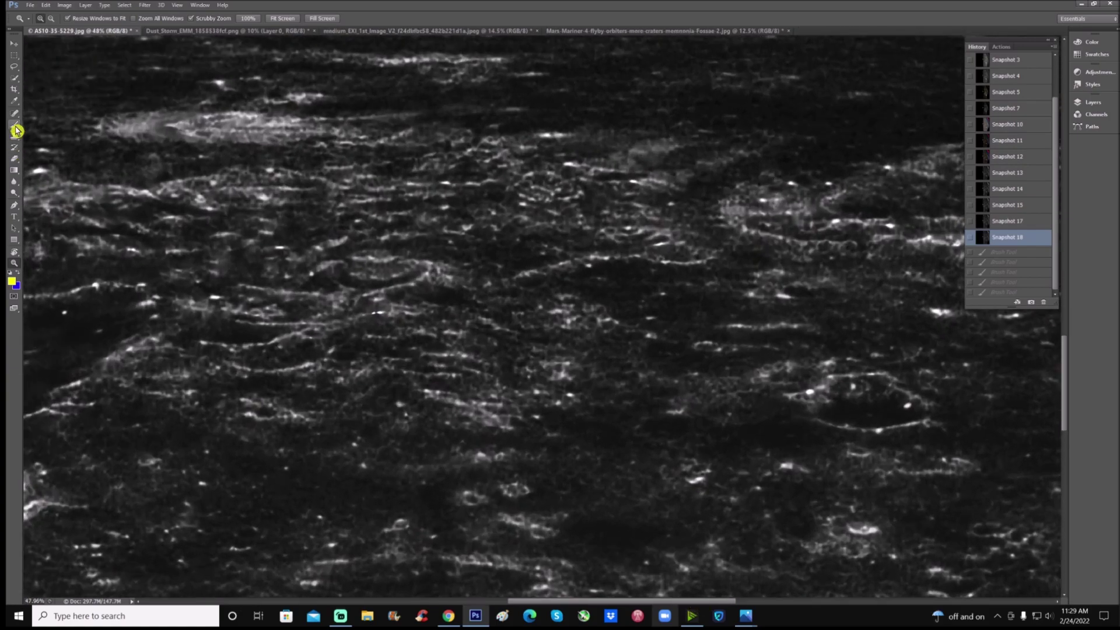
pyautogui.moveTo(553, 155)
pyautogui.mouseDown()
pyautogui.moveTo(520, 159)
pyautogui.moveTo(491, 208)
pyautogui.moveTo(546, 255)
pyautogui.moveTo(608, 204)
pyautogui.moveTo(542, 153)
pyautogui.mouseUp()
pyautogui.moveTo(607, 208)
pyautogui.mouseDown()
pyautogui.moveTo(652, 198)
pyautogui.moveTo(666, 290)
pyautogui.moveTo(560, 262)
pyautogui.mouseUp()
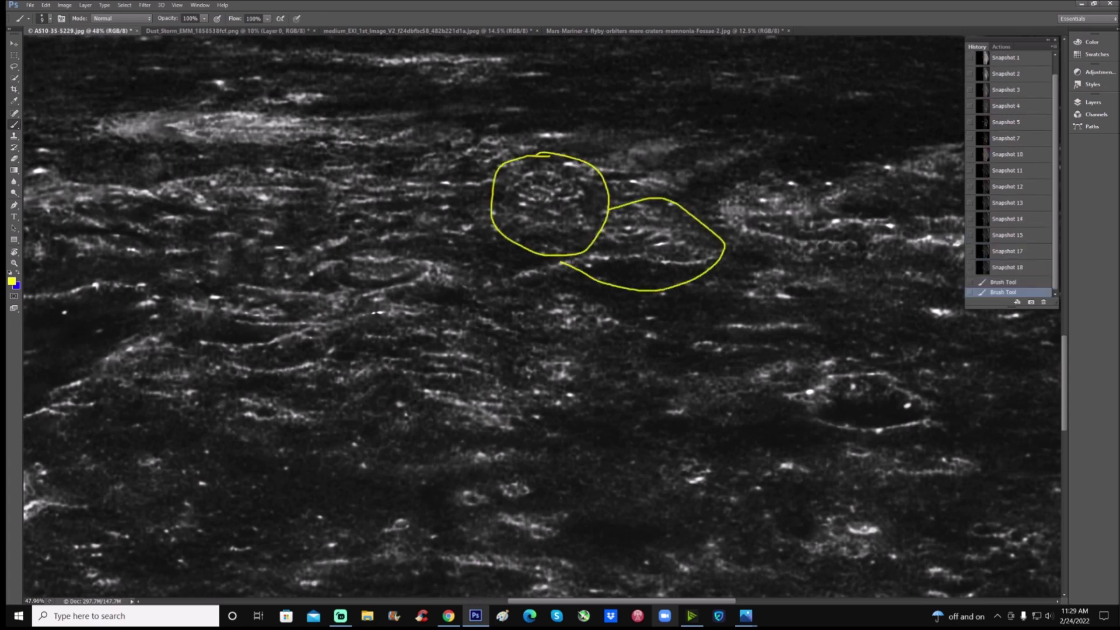
pyautogui.moveTo(791, 163)
pyautogui.mouseDown()
pyautogui.moveTo(757, 166)
pyautogui.moveTo(821, 230)
pyautogui.moveTo(779, 173)
pyautogui.mouseUp()
pyautogui.moveTo(854, 344)
pyautogui.mouseDown()
pyautogui.moveTo(807, 344)
pyautogui.moveTo(926, 378)
pyautogui.moveTo(822, 342)
pyautogui.mouseUp()
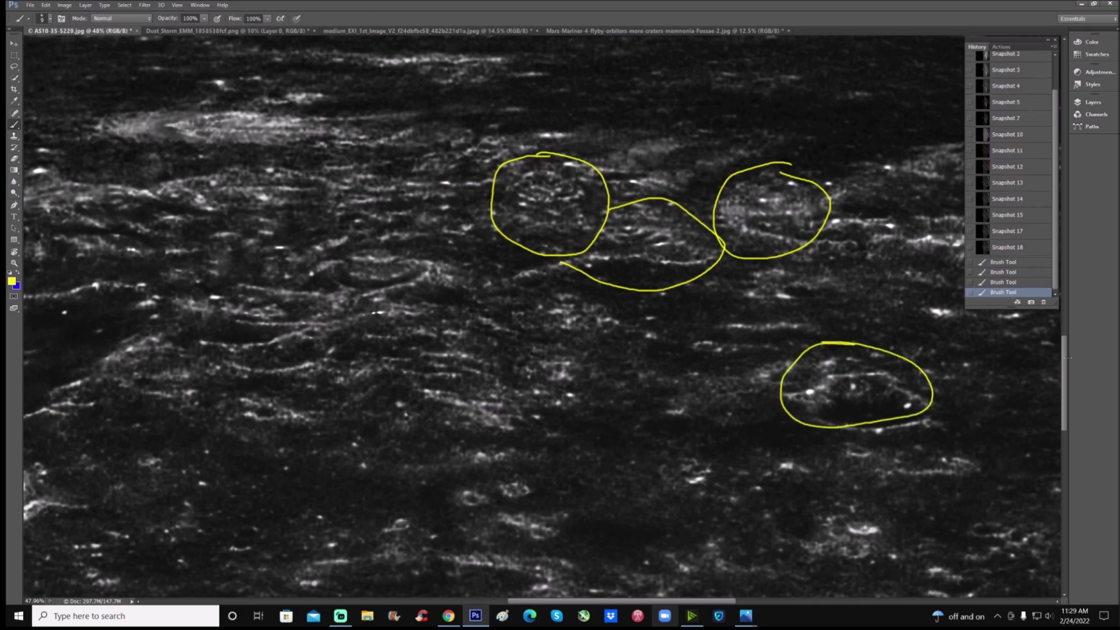
# Circle the four small formations in the terrain down and to the left of the circled dark-floored crater.
pyautogui.moveTo(1065, 358); pyautogui.dragTo(1066, 416)
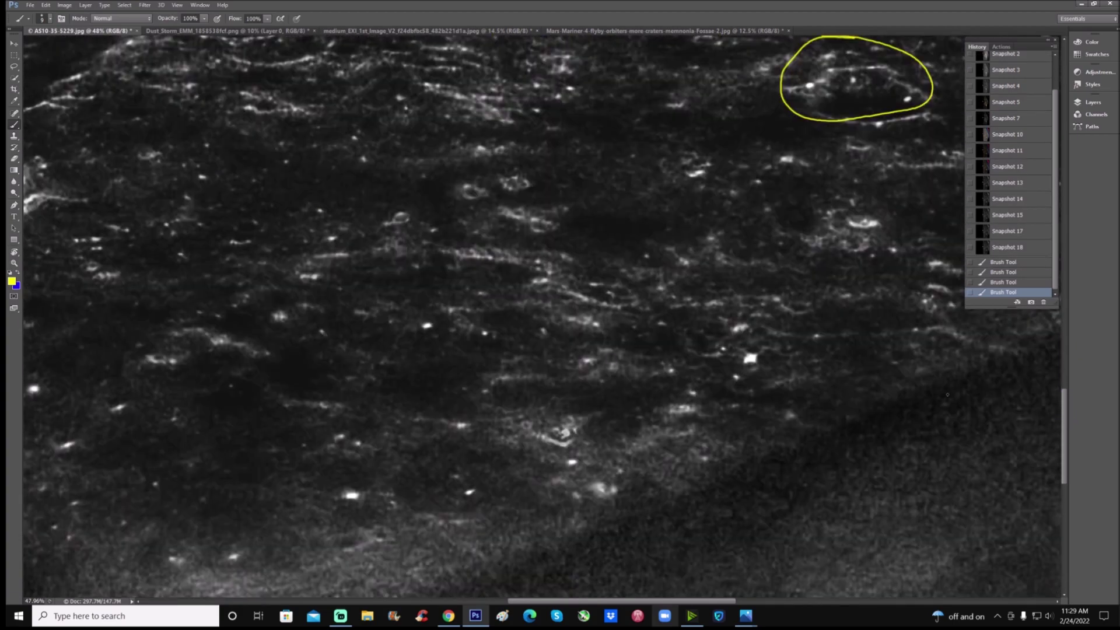
pyautogui.moveTo(367, 206)
pyautogui.mouseDown()
pyautogui.moveTo(422, 237)
pyautogui.moveTo(390, 188)
pyautogui.mouseUp()
pyautogui.moveTo(470, 171)
pyautogui.mouseDown()
pyautogui.moveTo(445, 188)
pyautogui.moveTo(484, 203)
pyautogui.moveTo(478, 177)
pyautogui.moveTo(499, 191)
pyautogui.moveTo(545, 165)
pyautogui.moveTo(499, 200)
pyautogui.moveTo(519, 244)
pyautogui.moveTo(587, 205)
pyautogui.moveTo(528, 189)
pyautogui.mouseUp()
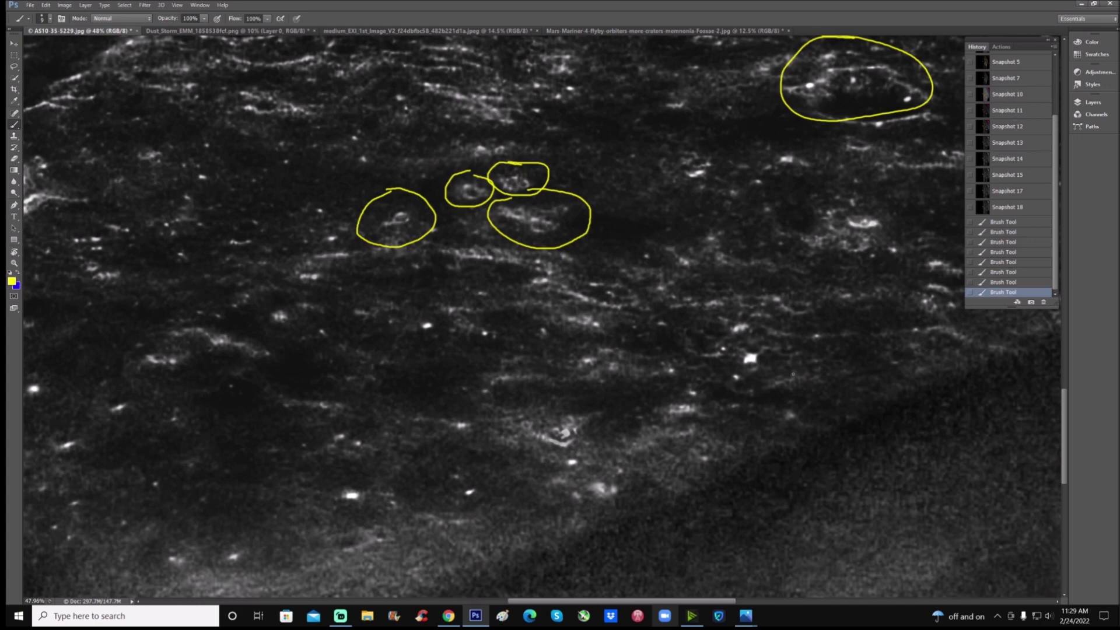
# Draw an arrow pointing at the faint bright formation far down and to the left of the four circles, and circle that formation.
pyautogui.moveTo(35, 350)
pyautogui.mouseDown()
pyautogui.moveTo(121, 357)
pyautogui.moveTo(101, 343)
pyautogui.moveTo(94, 367)
pyautogui.mouseUp()
pyautogui.moveTo(156, 331)
pyautogui.mouseDown()
pyautogui.moveTo(118, 376)
pyautogui.moveTo(183, 378)
pyautogui.moveTo(137, 326)
pyautogui.mouseUp()
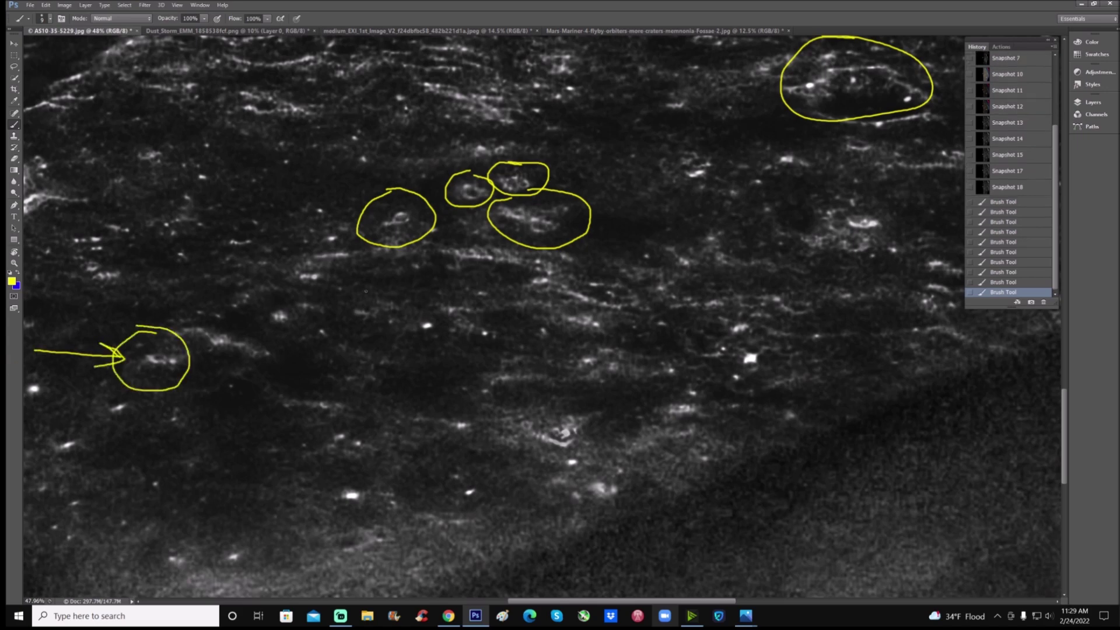
pyautogui.moveTo(473, 234)
pyautogui.mouseDown()
pyautogui.moveTo(430, 250)
pyautogui.moveTo(456, 272)
pyautogui.moveTo(491, 242)
pyautogui.moveTo(464, 233)
pyautogui.mouseUp()
pyautogui.moveTo(309, 255)
pyautogui.mouseDown()
pyautogui.moveTo(297, 277)
pyautogui.moveTo(343, 293)
pyautogui.mouseUp()
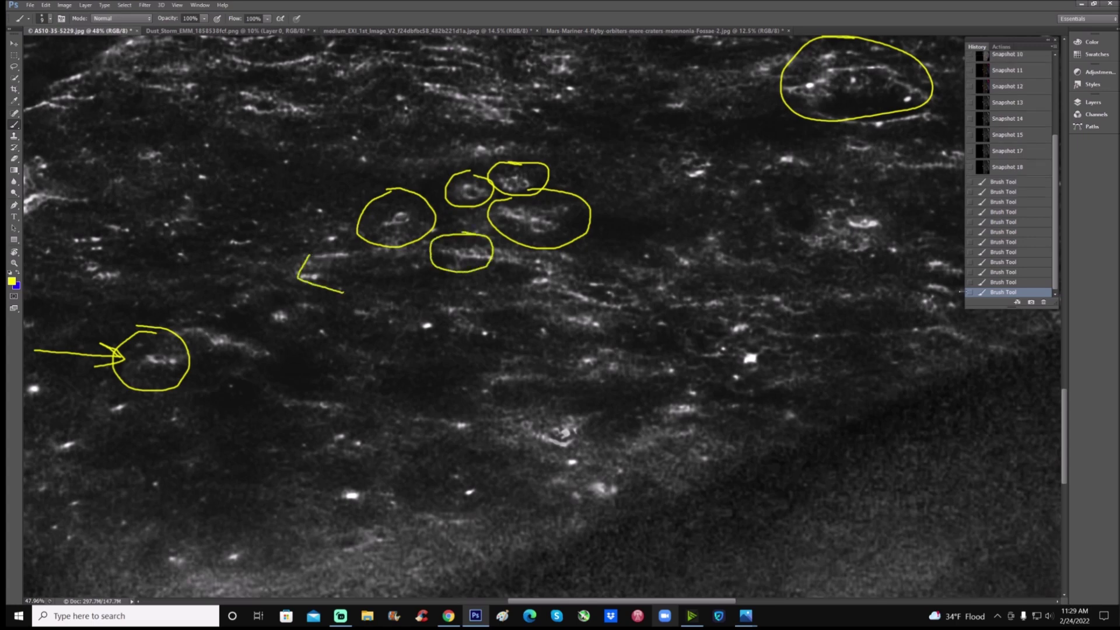
pyautogui.hotkey('ctrl', 'alt', 'z')
pyautogui.hotkey('ctrl', 'alt', 'z')
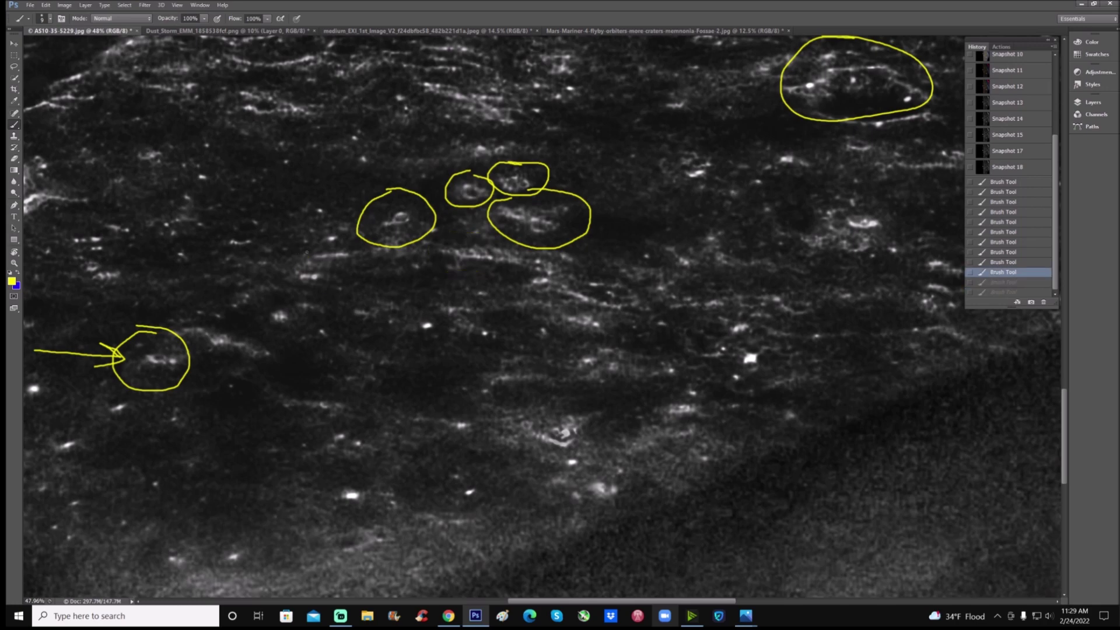
# Mark the long bright streak below the circled formations with two brush strokes, and set the image back to Snapshot 18.
pyautogui.moveTo(311, 247)
pyautogui.mouseDown()
pyautogui.moveTo(298, 282)
pyautogui.moveTo(343, 292)
pyautogui.moveTo(347, 251)
pyautogui.moveTo(326, 250)
pyautogui.moveTo(432, 245)
pyautogui.moveTo(557, 261)
pyautogui.mouseUp()
pyautogui.moveTo(343, 287)
pyautogui.mouseDown()
pyautogui.moveTo(478, 293)
pyautogui.moveTo(555, 277)
pyautogui.mouseUp()
pyautogui.click(1007, 147)
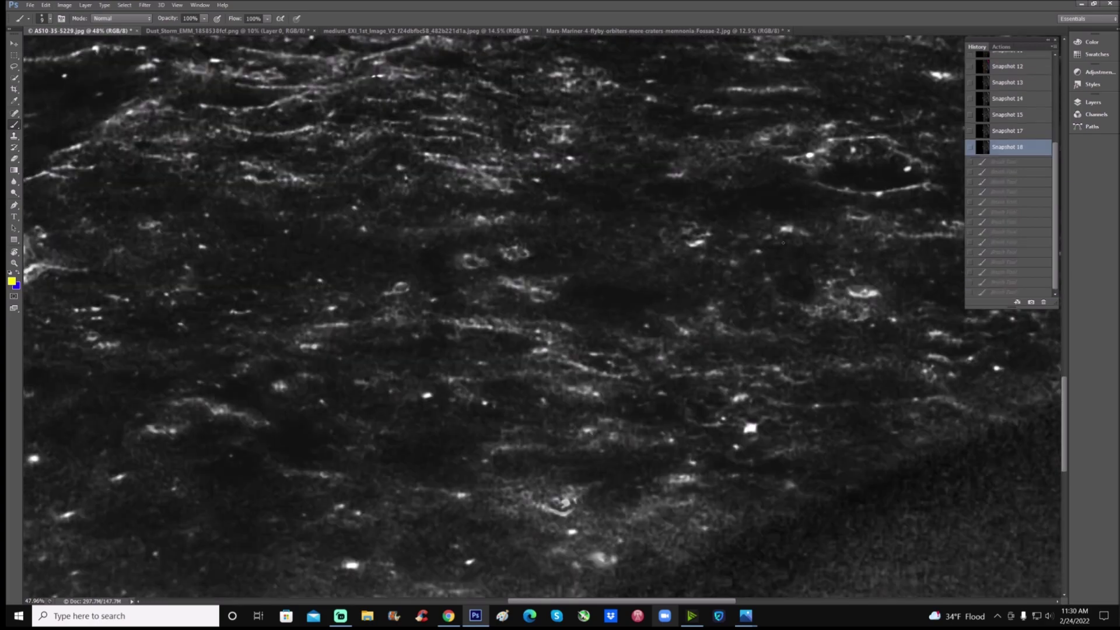
# Examine the wider lunar surface without marks, from the large bright crater up to the horizon and the Earth above it.
pyautogui.scroll(2, 782, 242)
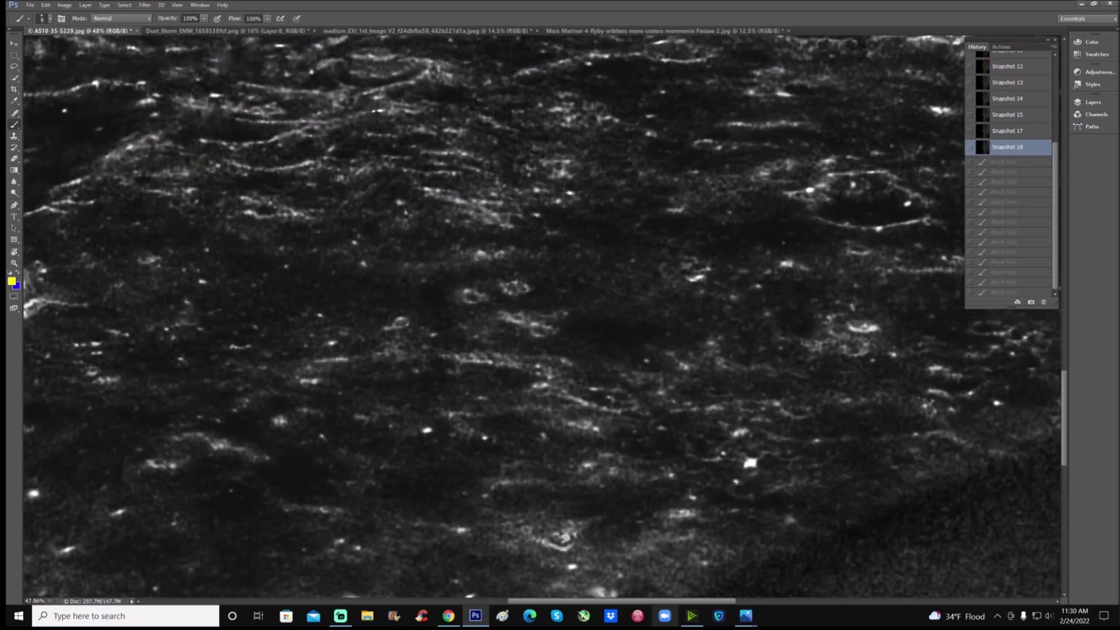
pyautogui.click(15, 263)
pyautogui.moveTo(479, 324); pyautogui.dragTo(399, 325)
pyautogui.hscroll(-5, 350, 426)
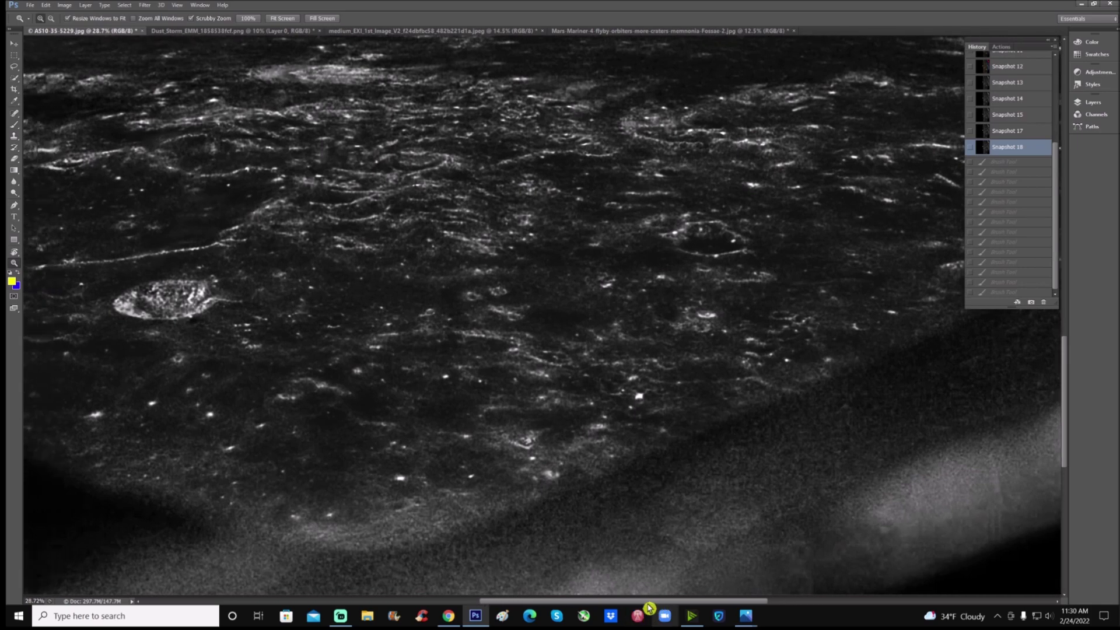
pyautogui.scroll(4, 350, 426)
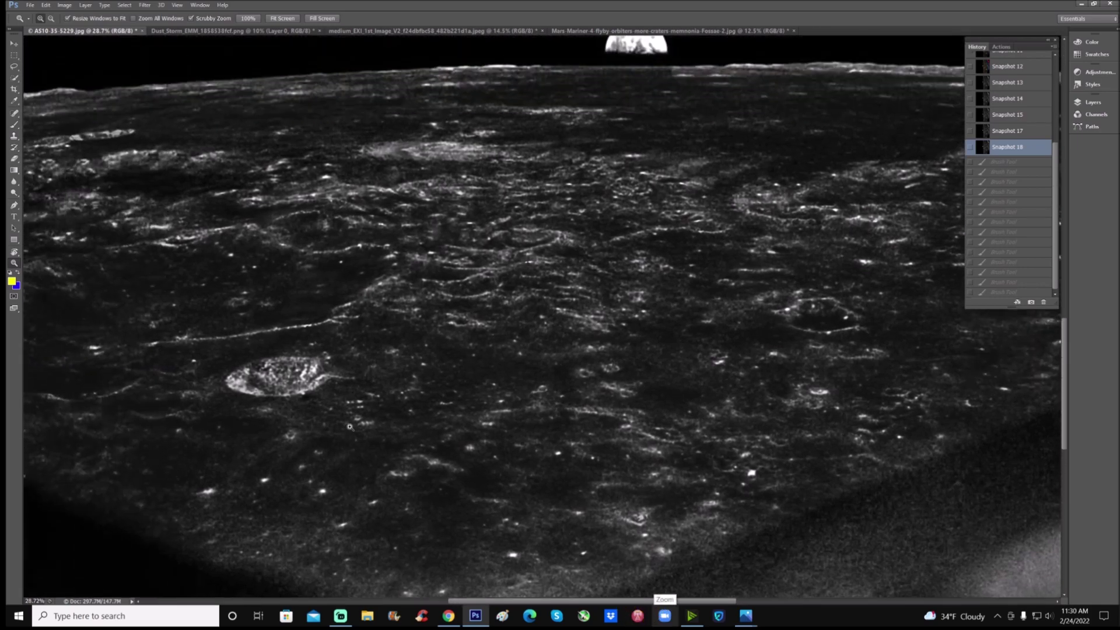
pyautogui.press('b')
pyautogui.scroll(3, 1050, 279)
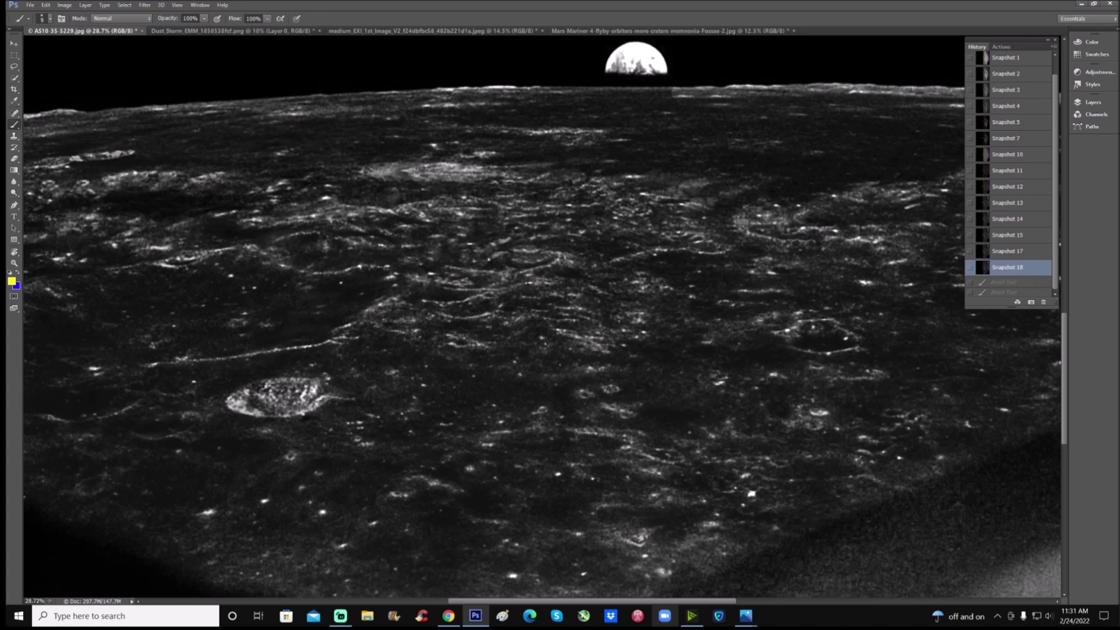
pyautogui.scroll(1, 1031, 145)
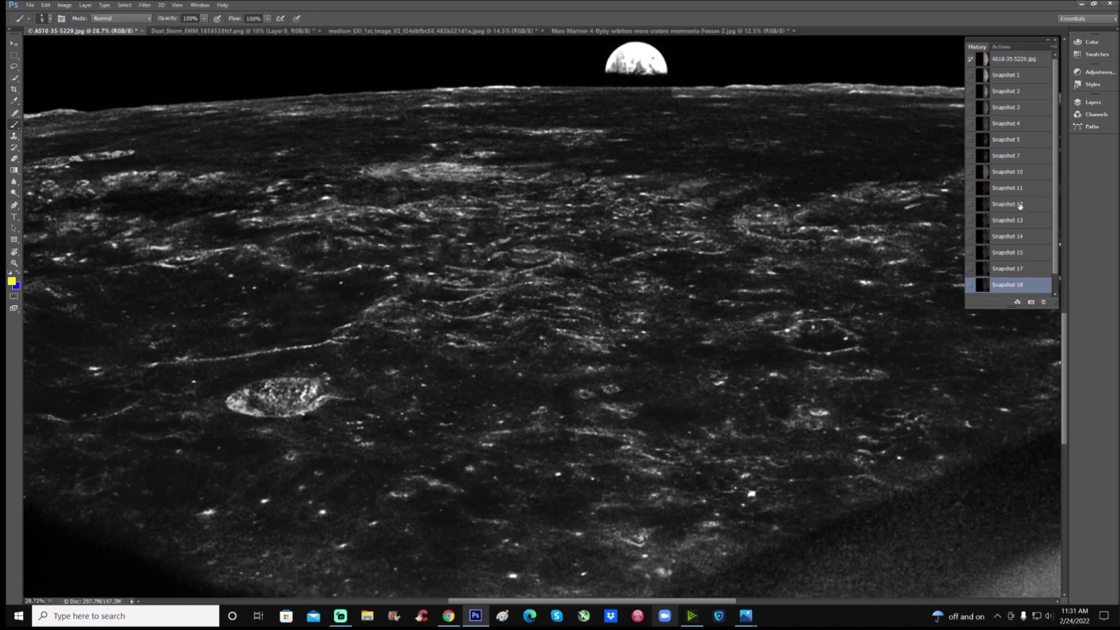
# Compare the lunar surface in Snapshots 2, 3, 4, 5, 7 and 10.
pyautogui.click(1028, 107)
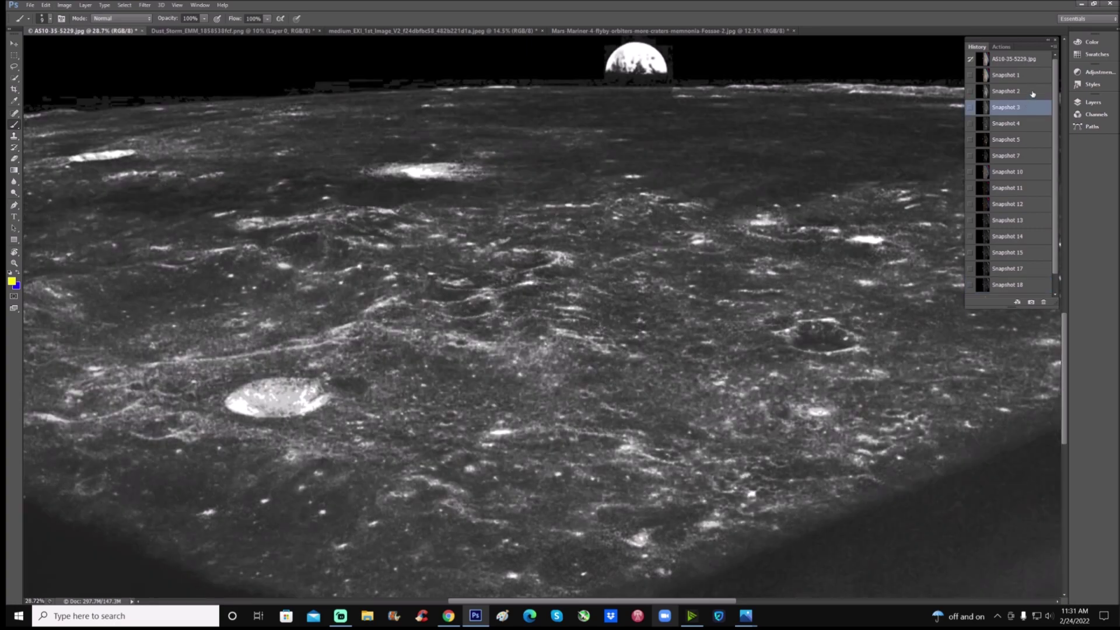
pyautogui.click(1031, 92)
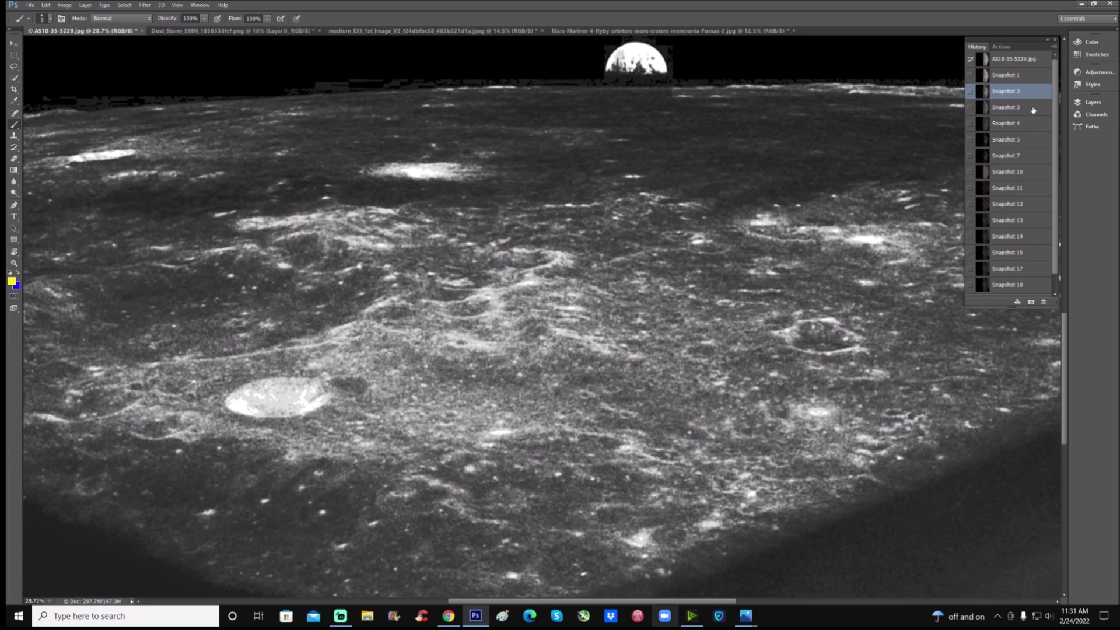
pyautogui.click(1033, 108)
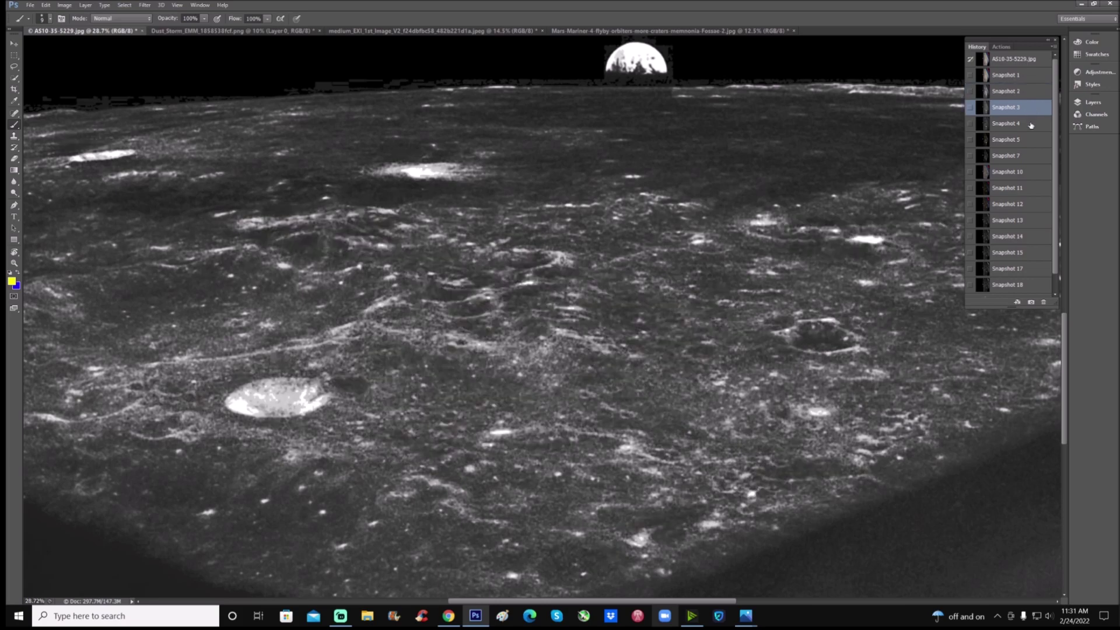
pyautogui.click(1031, 124)
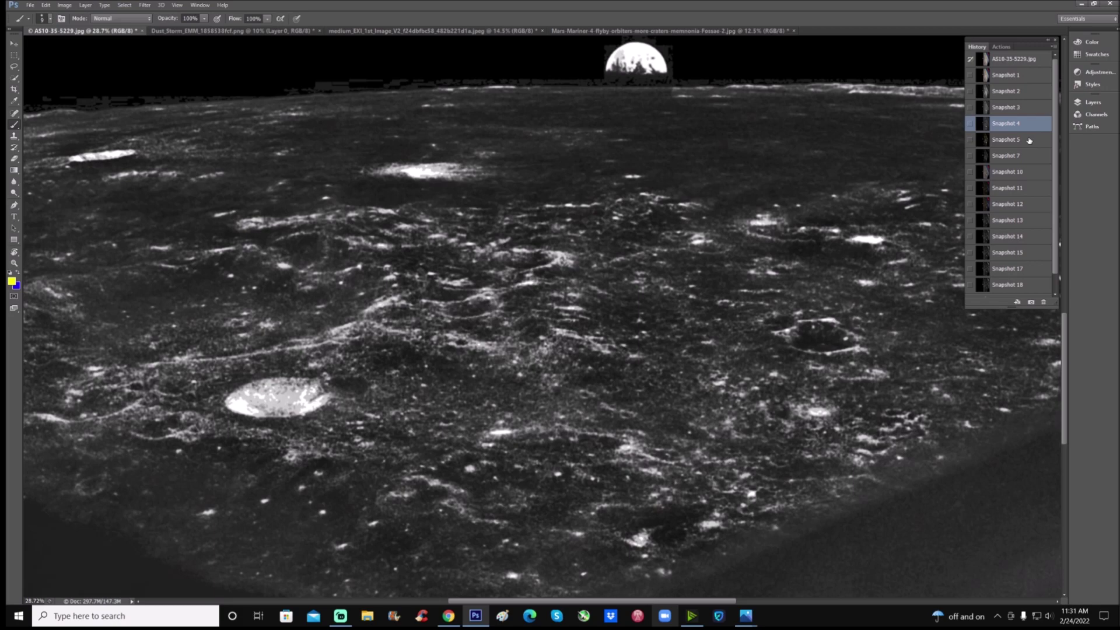
pyautogui.click(1030, 140)
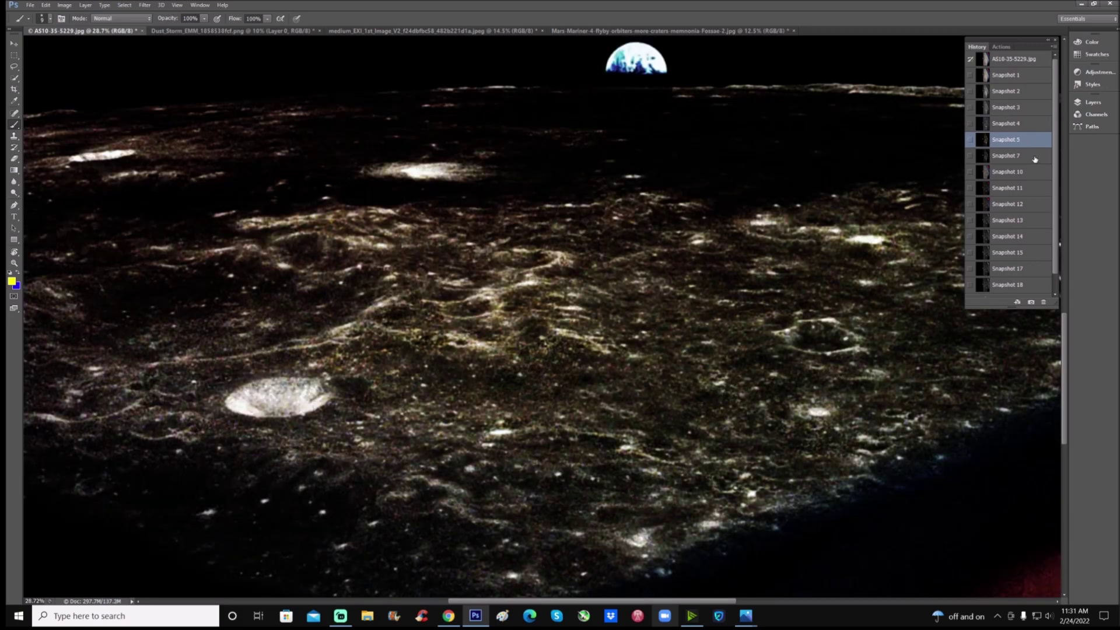
pyautogui.click(1033, 157)
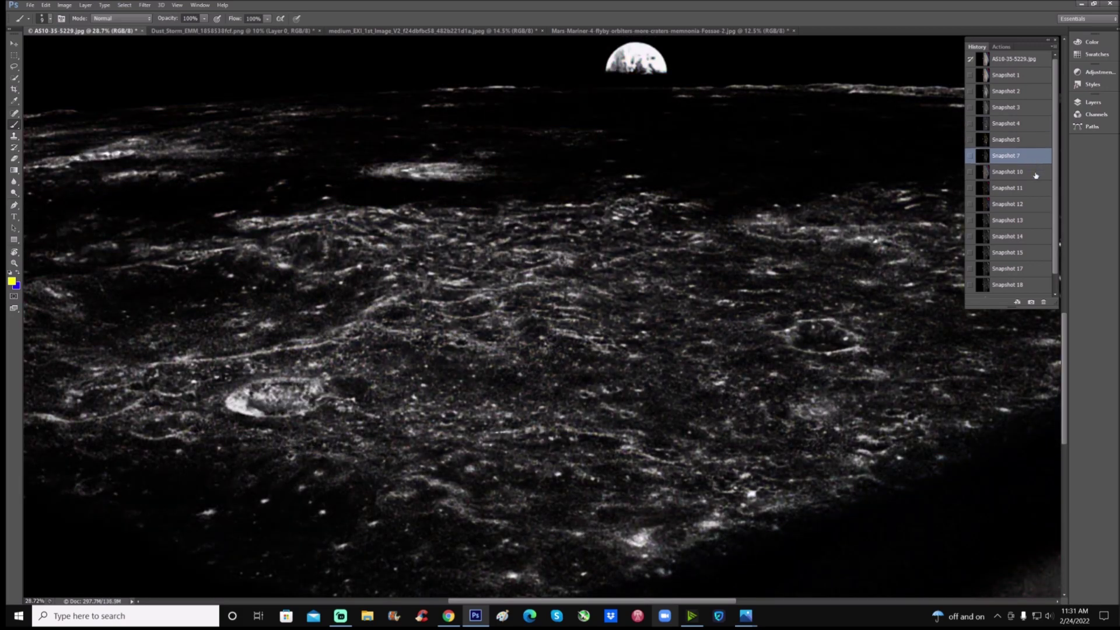
pyautogui.click(1035, 173)
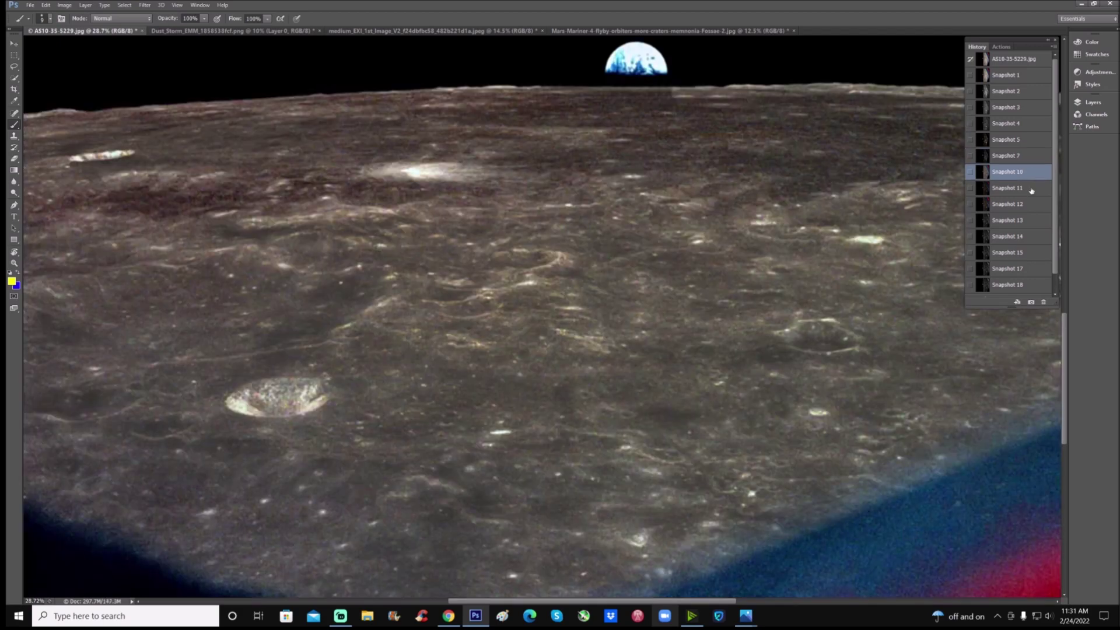
# Compare the image in Snapshots 11, 12, 13, 14, 15 and 17, and finish on Snapshot 18.
pyautogui.click(1032, 188)
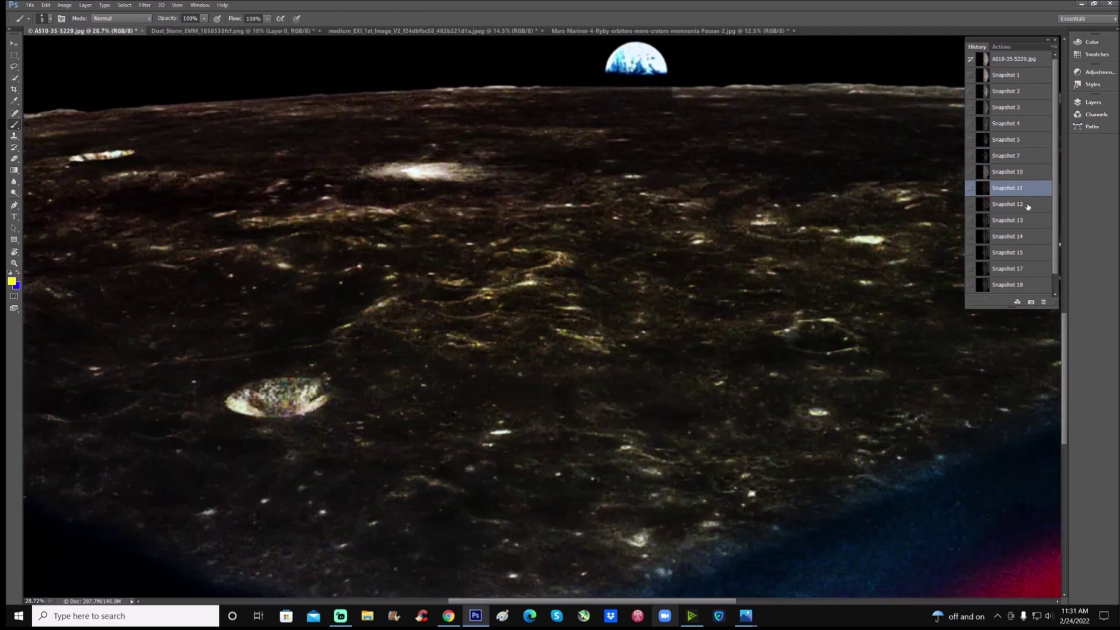
pyautogui.click(1029, 205)
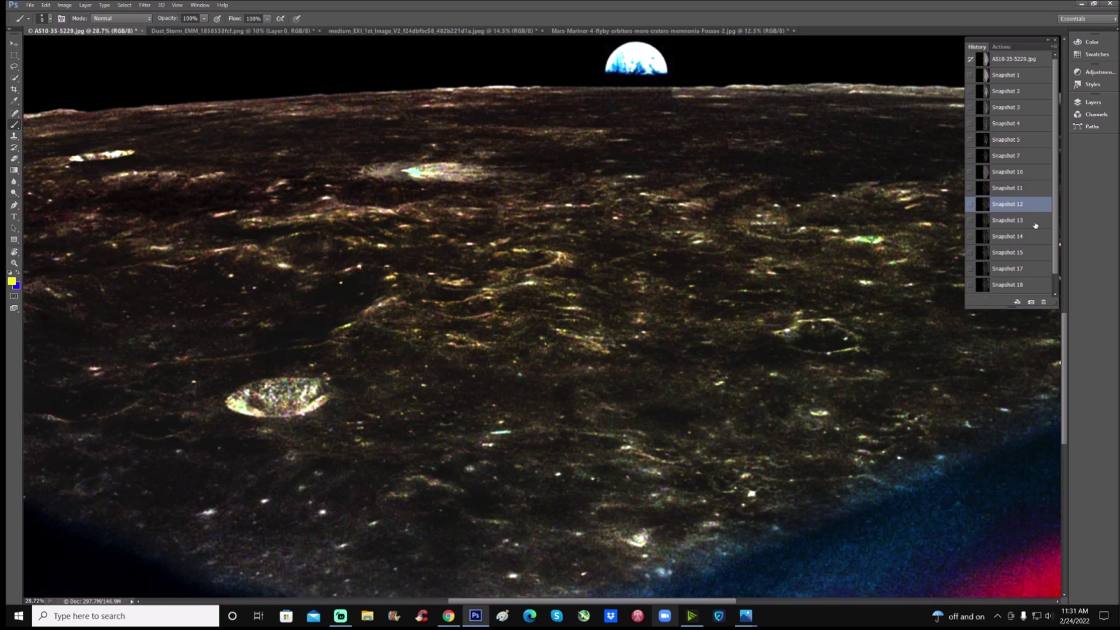
pyautogui.click(1035, 222)
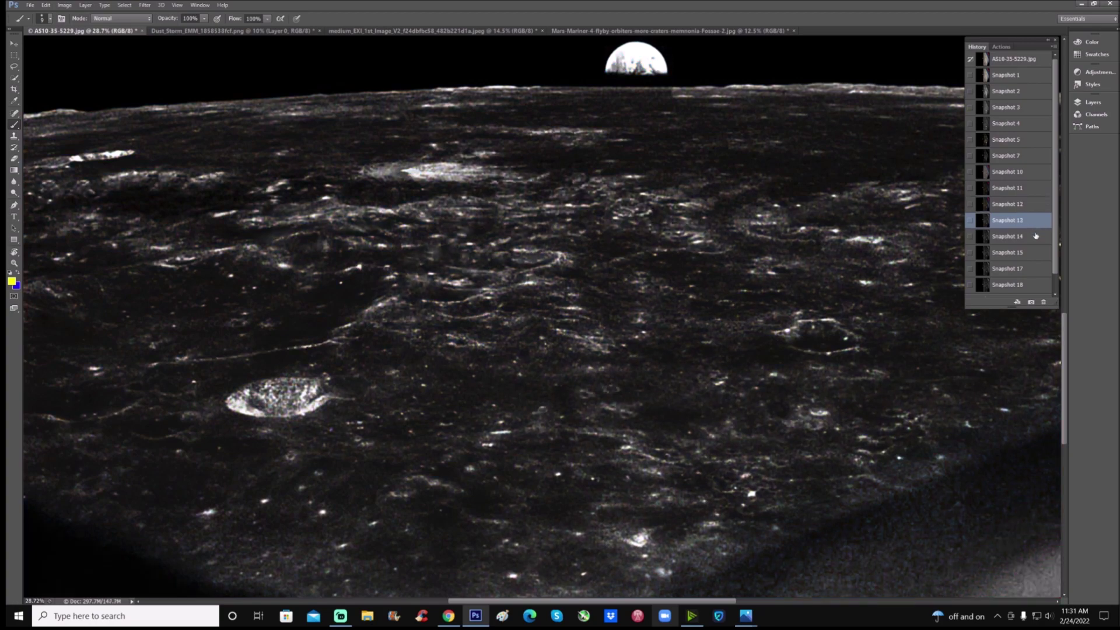
pyautogui.click(1036, 235)
pyautogui.click(1035, 254)
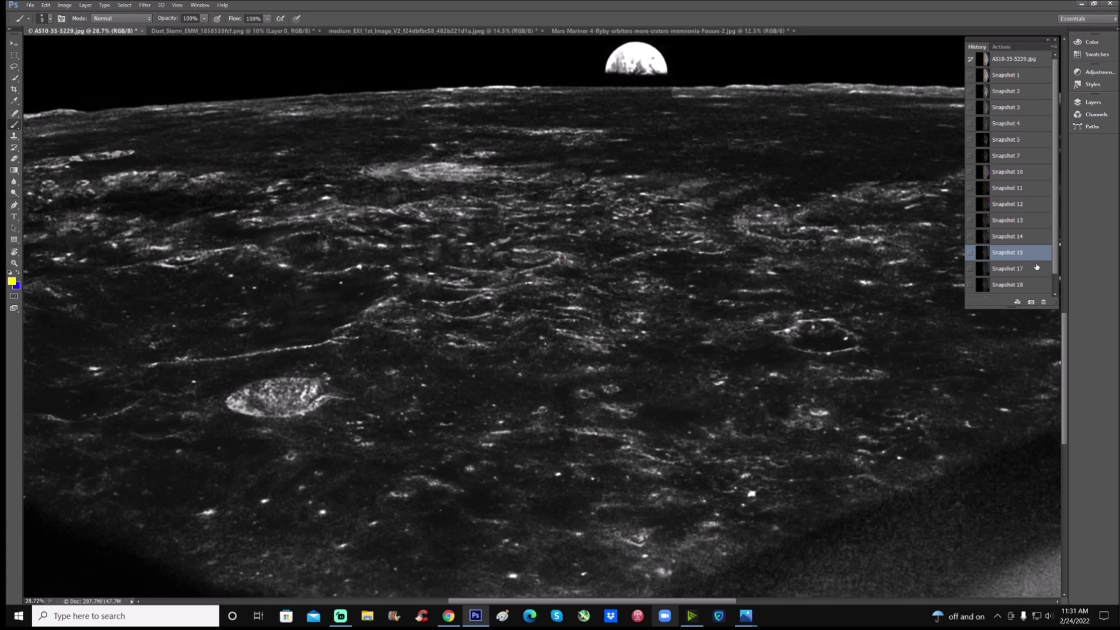
pyautogui.click(1036, 267)
pyautogui.click(1035, 283)
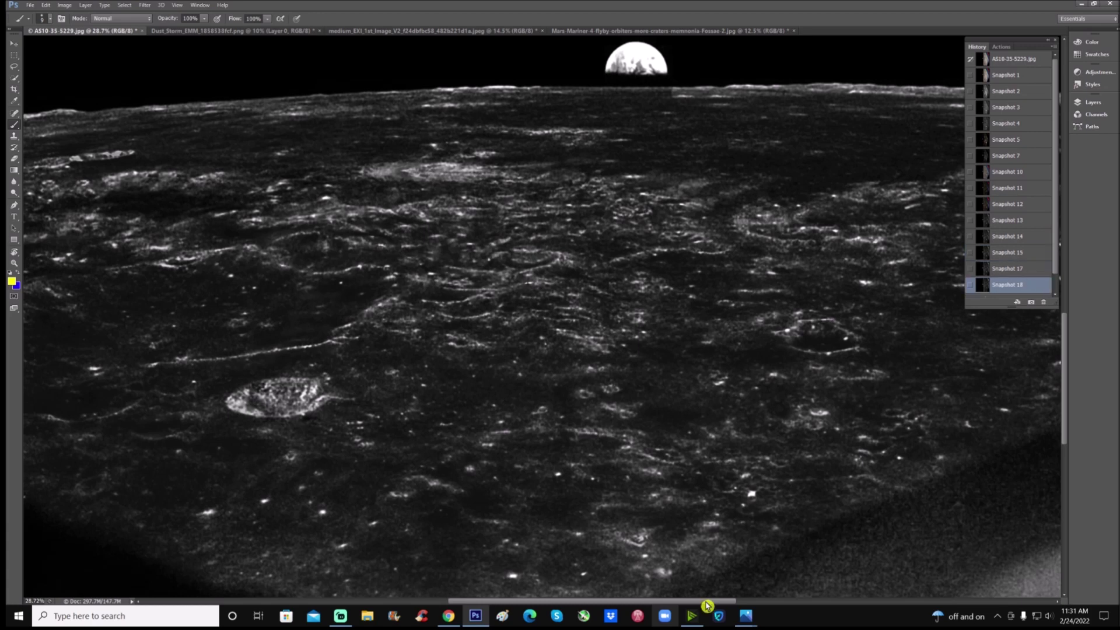
# Collapse the history list to uncover the terrain around the dark-floored crater.
pyautogui.moveTo(707, 601); pyautogui.dragTo(675, 606)
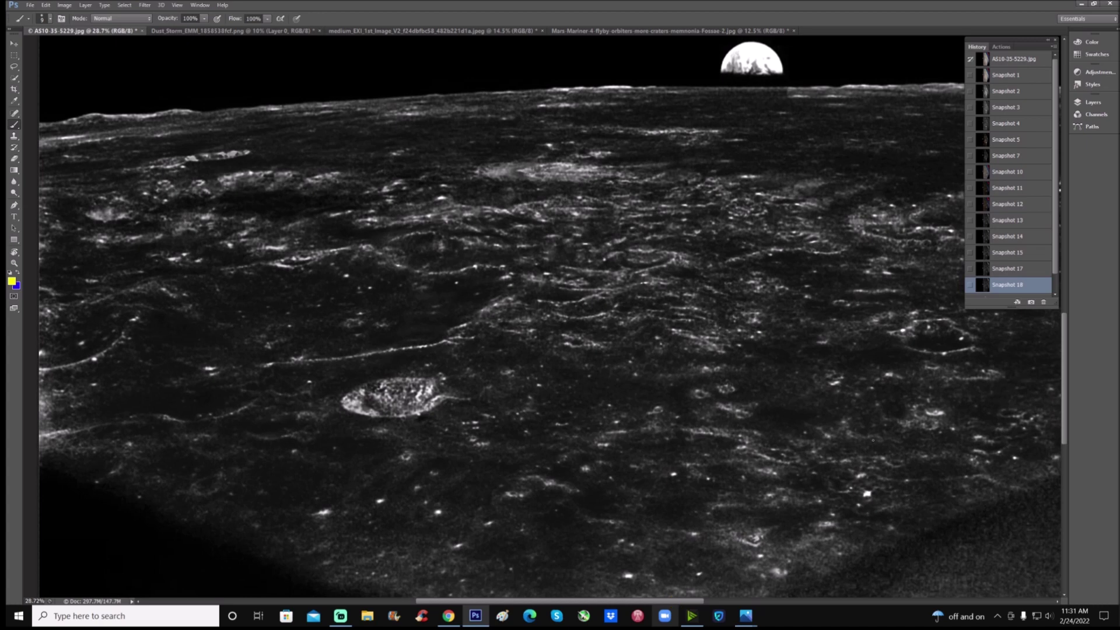
pyautogui.scroll(-2, 552, 317)
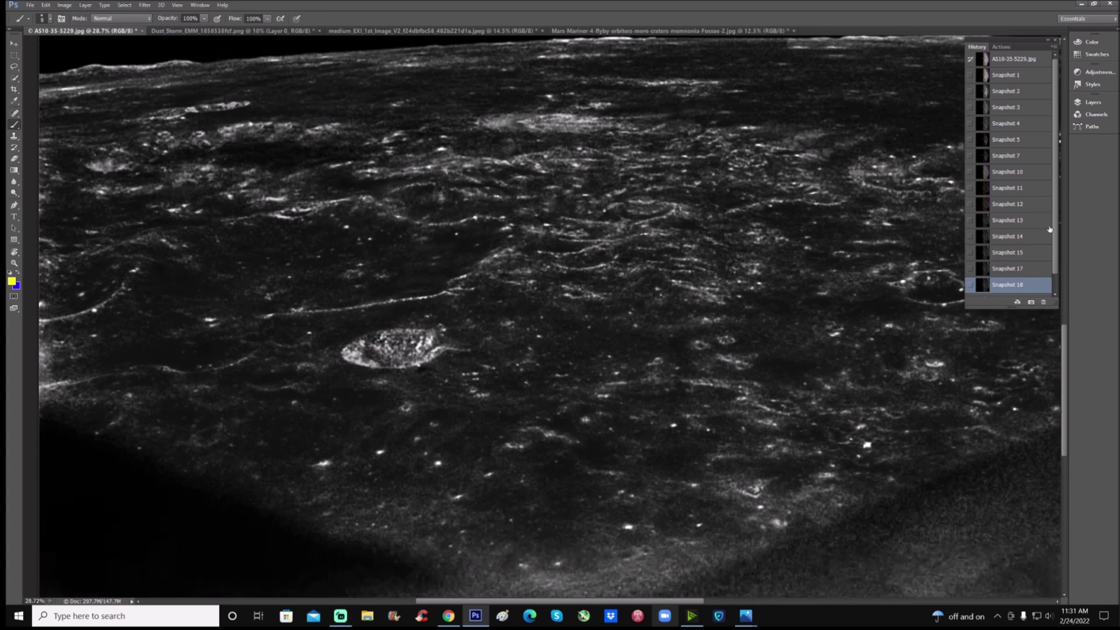
pyautogui.click(1048, 39)
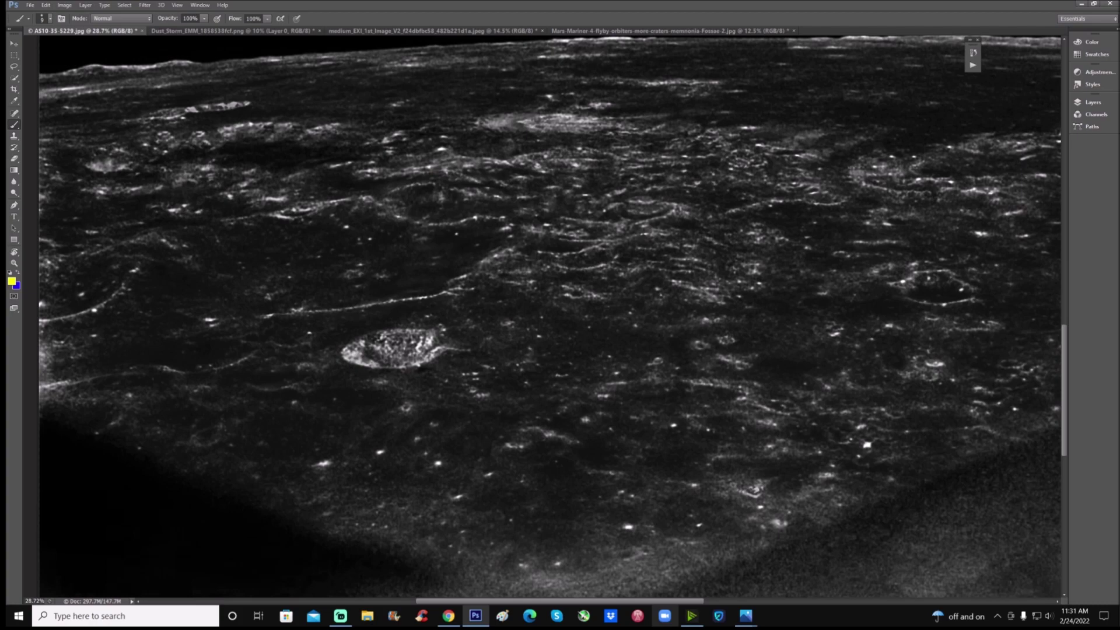